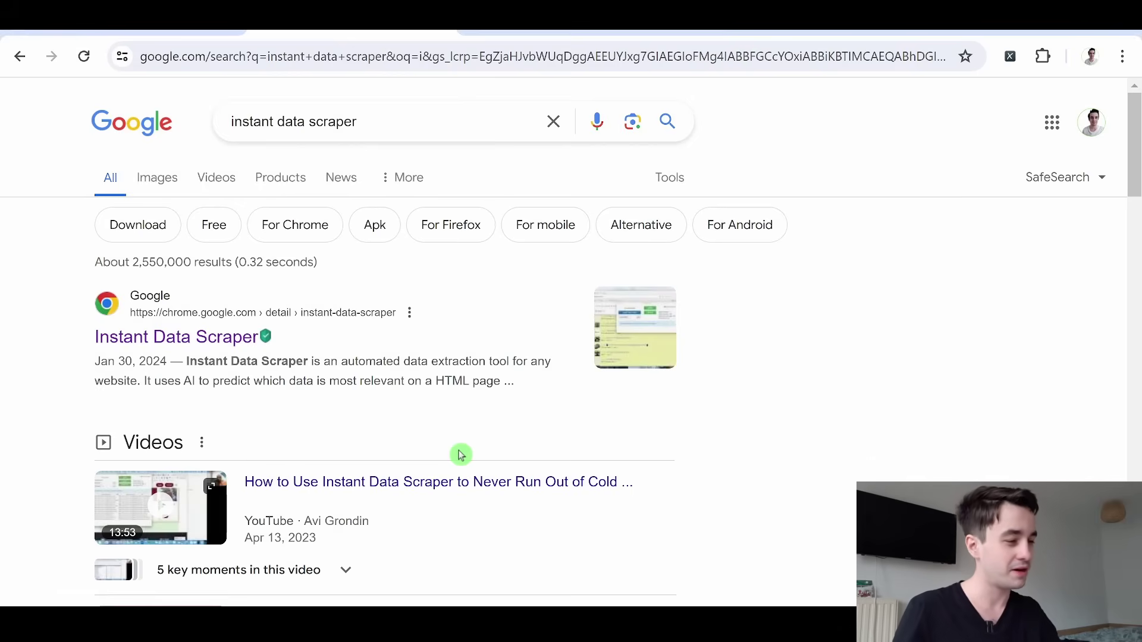
# Add the Instant Data Scraper extension to Chrome, then return to the Nashville hair salons Maps tab
pyautogui.click(179, 350)
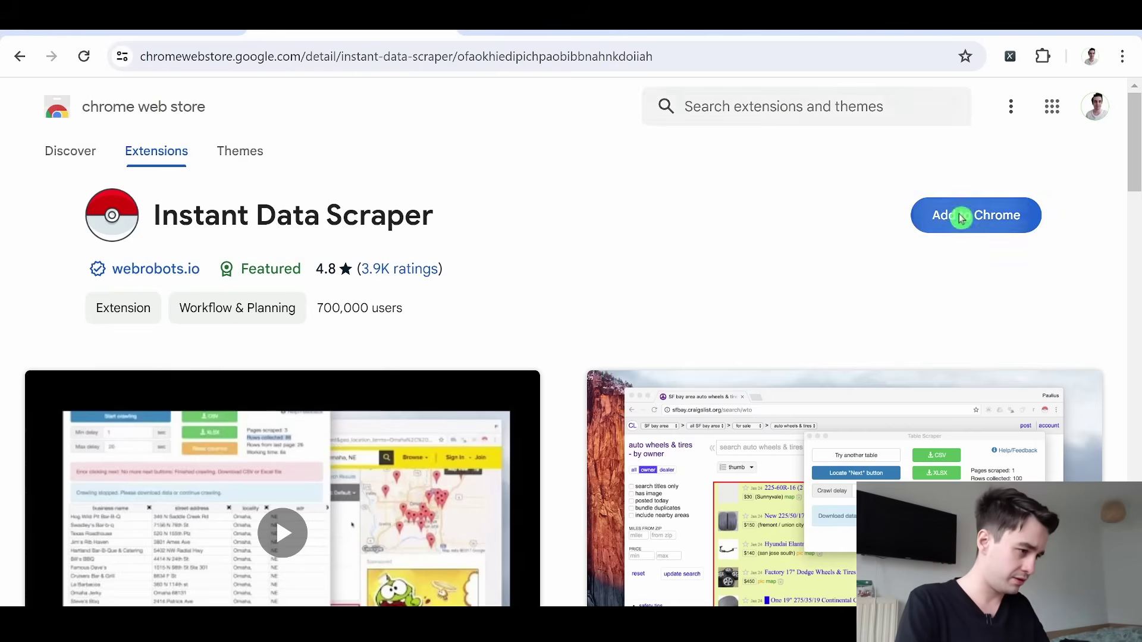
pyautogui.click(960, 215)
pyautogui.click(653, 221)
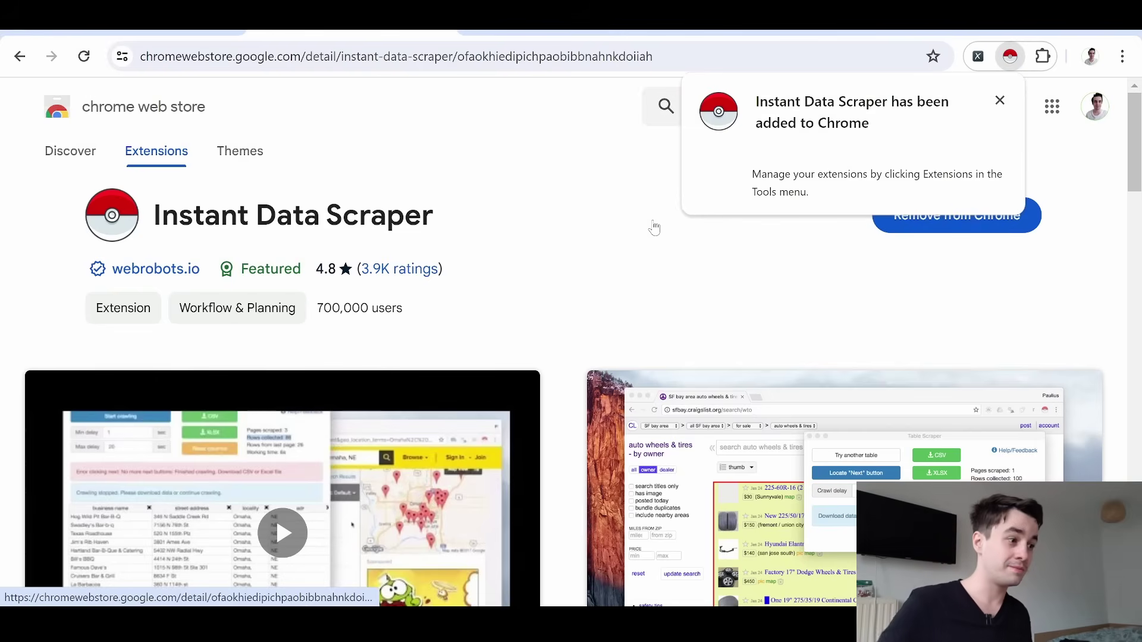
pyautogui.hotkey('ctrl', 'Tab')
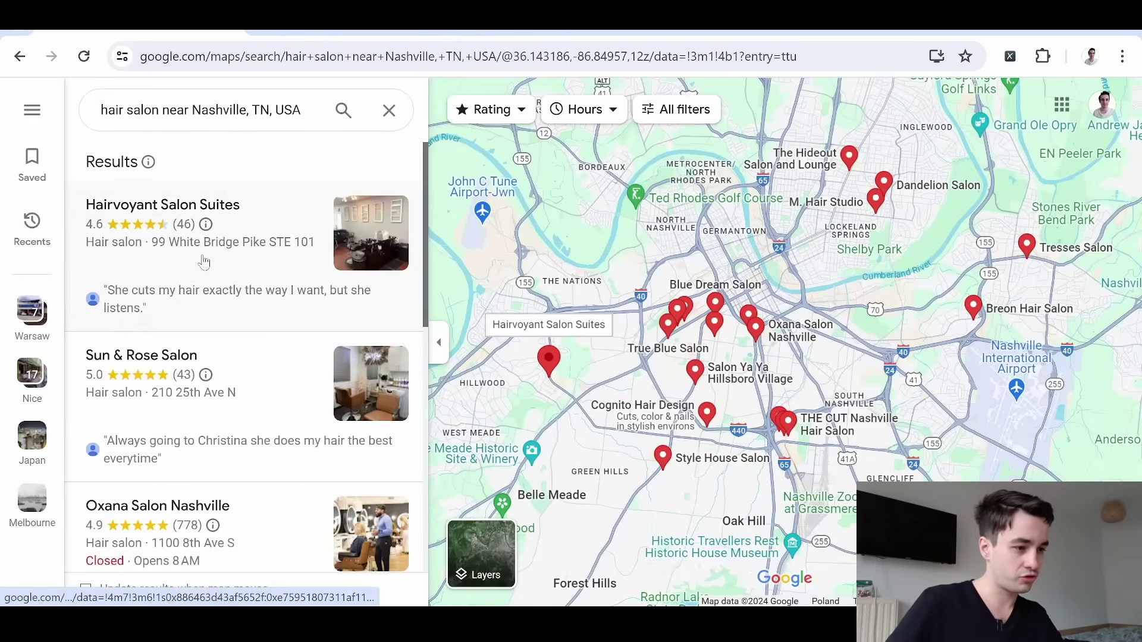
# Launch Instant Data Scraper on the salon results and cycle tables until the full results list is selected
pyautogui.click(1043, 56)
pyautogui.click(869, 248)
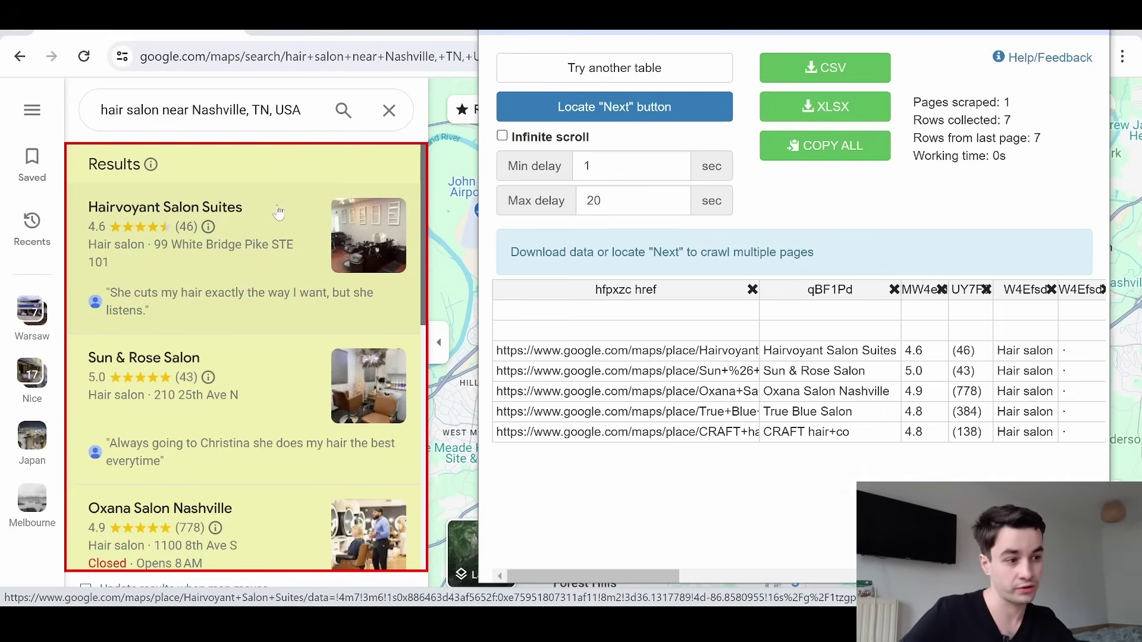
pyautogui.click(591, 79)
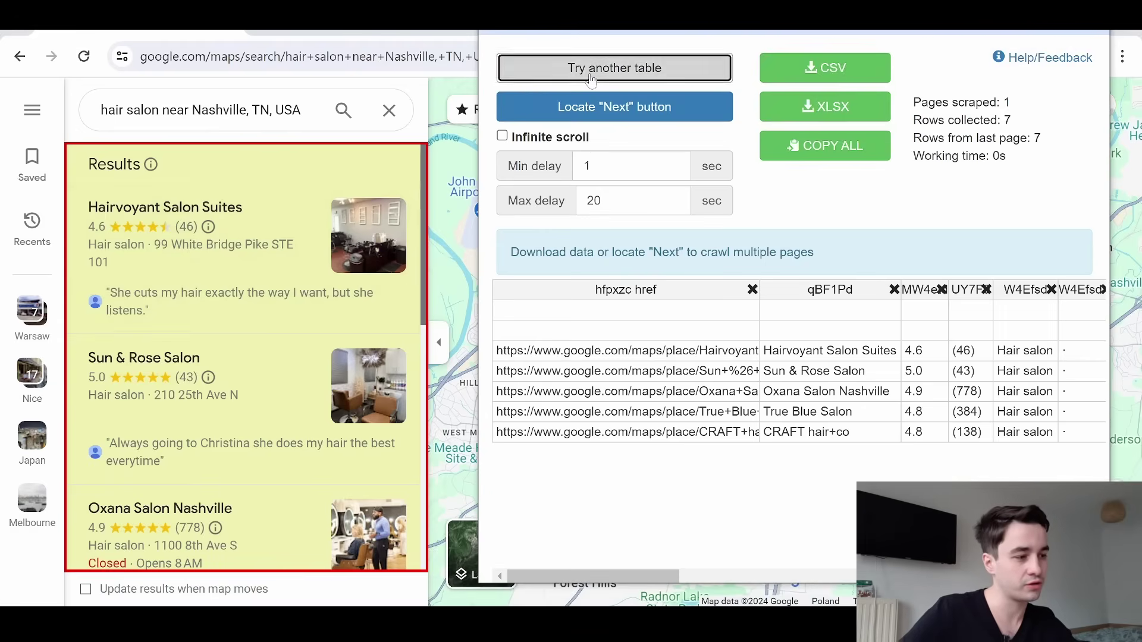
pyautogui.click(590, 79)
pyautogui.click(591, 79)
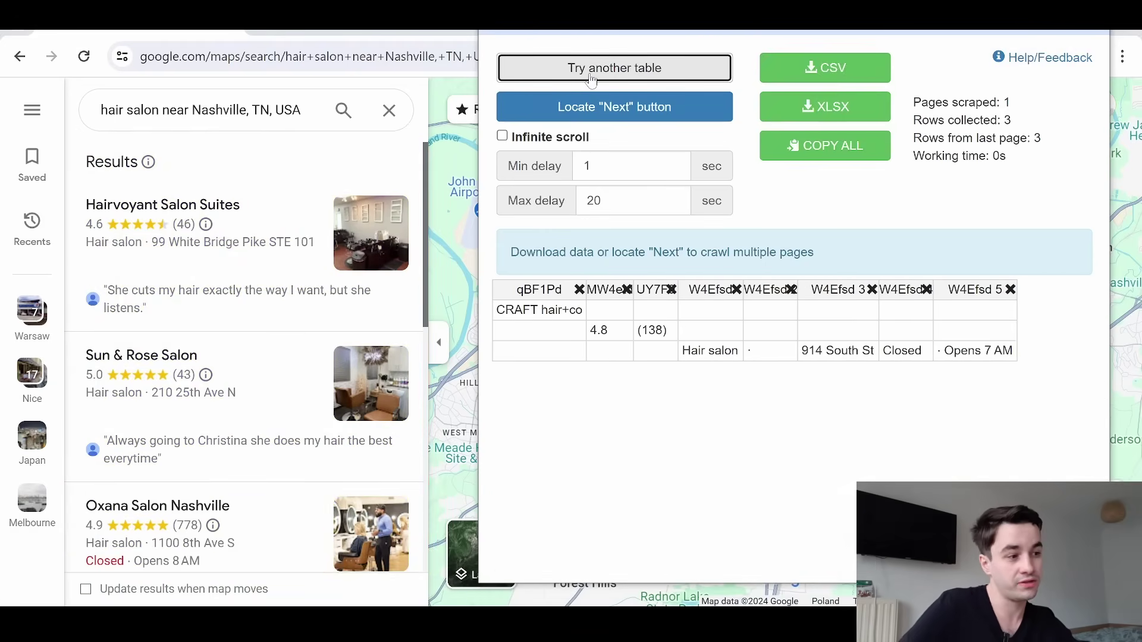
pyautogui.click(590, 79)
pyautogui.click(591, 79)
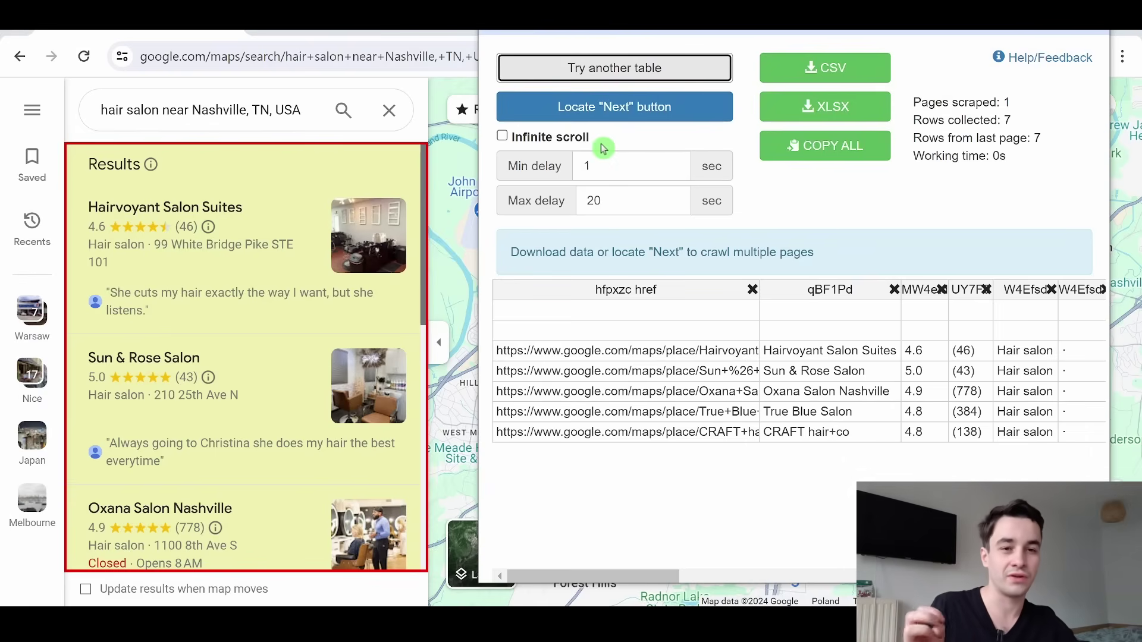
# Enable infinite scroll with a minimum delay of 3 and a maximum delay of 6 seconds
pyautogui.click(502, 136)
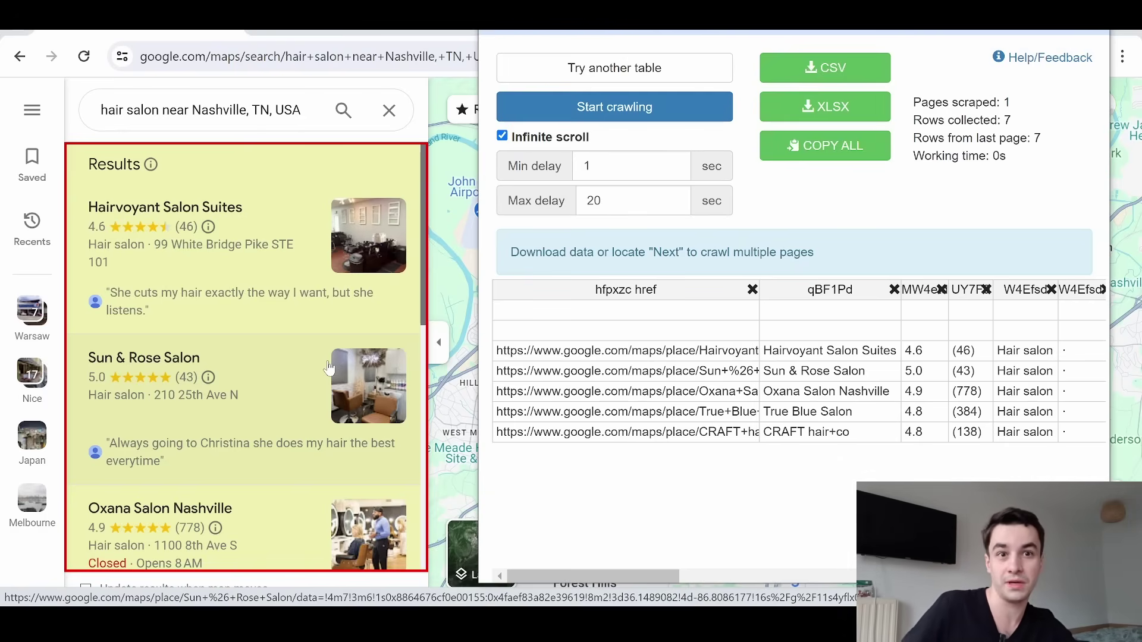
pyautogui.click(630, 166)
pyautogui.press('BackSpace')
pyautogui.write('3')
pyautogui.press('Tab')
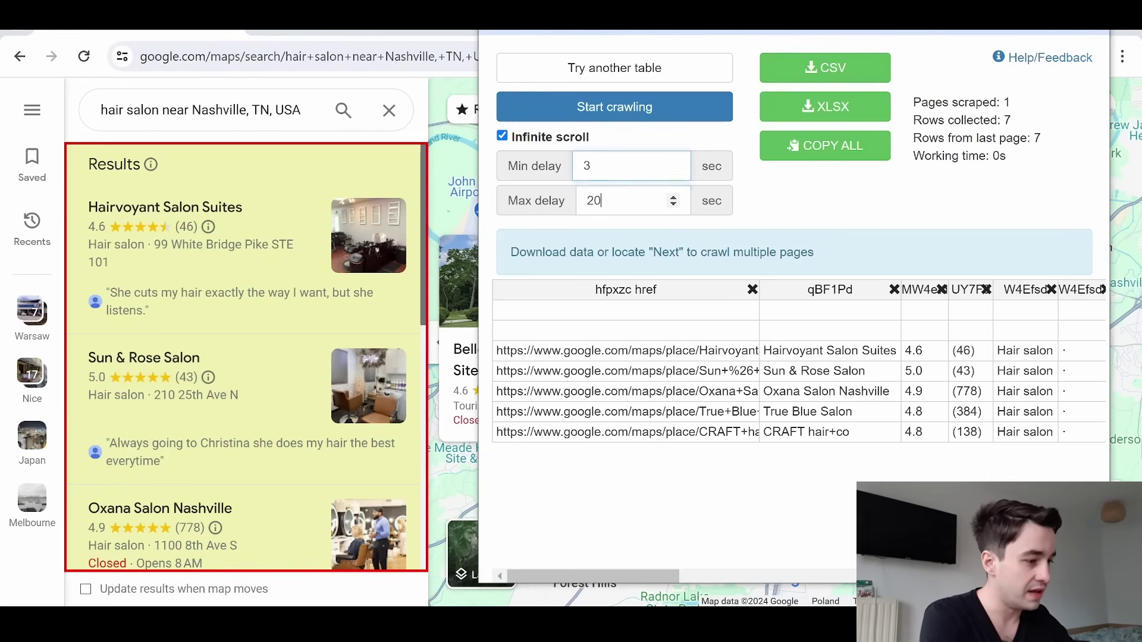
pyautogui.write('6')
# Delete the dots-only column and start crawling the salon results
pyautogui.hscroll(2, 892, 466)
pyautogui.hscroll(10, 868, 404)
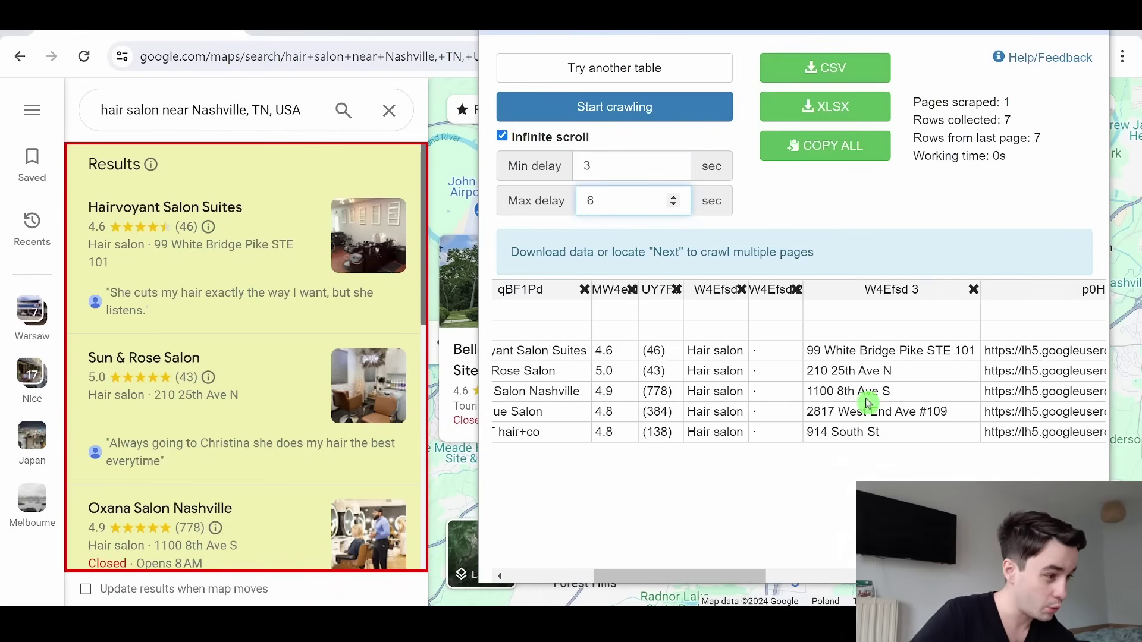
pyautogui.hscroll(-10, 868, 404)
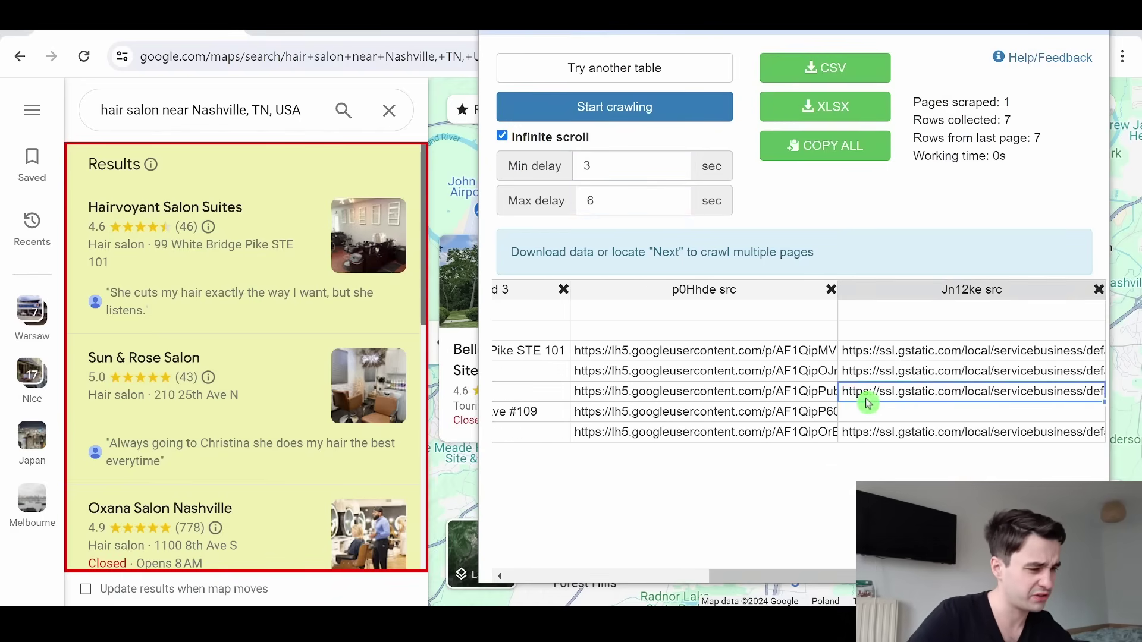
pyautogui.hscroll(1, 868, 404)
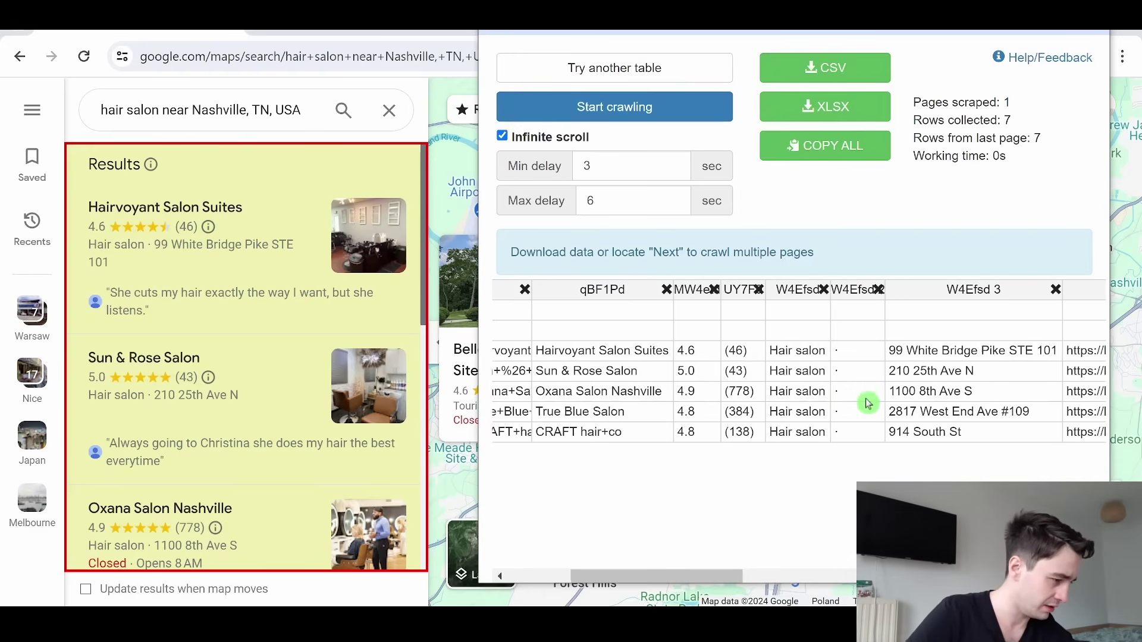
pyautogui.click(875, 289)
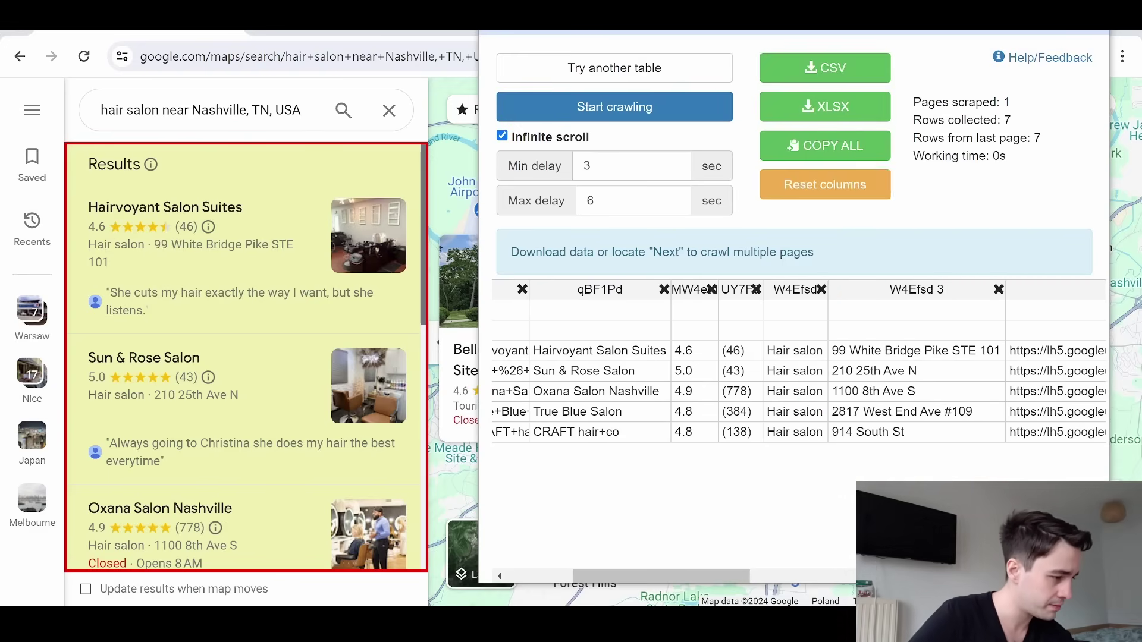
pyautogui.hscroll(5, 1041, 351)
pyautogui.hscroll(-8, 1040, 351)
pyautogui.hscroll(-3, 797, 369)
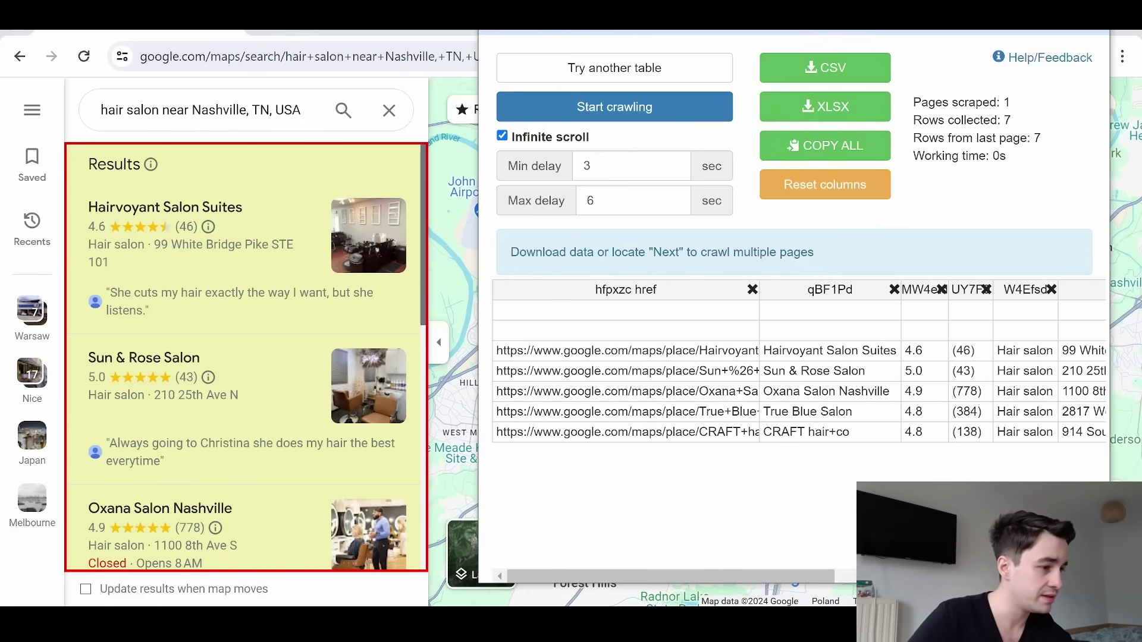
pyautogui.click(616, 110)
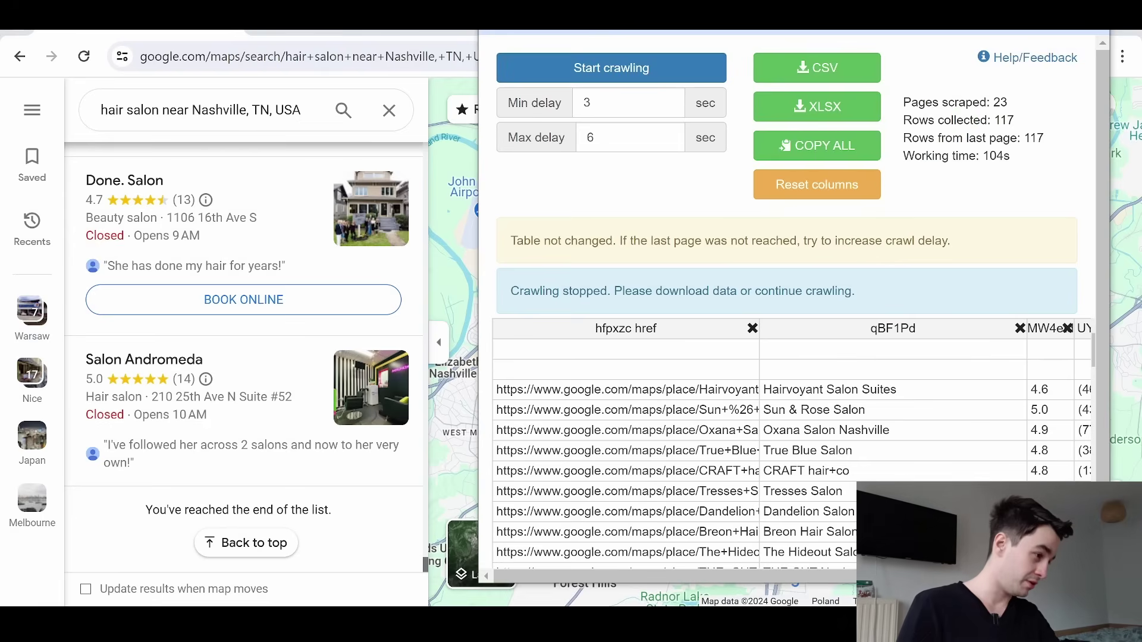
# Confirm the 117 collected rows and download them as an XLSX file
pyautogui.doubleClick(1004, 120)
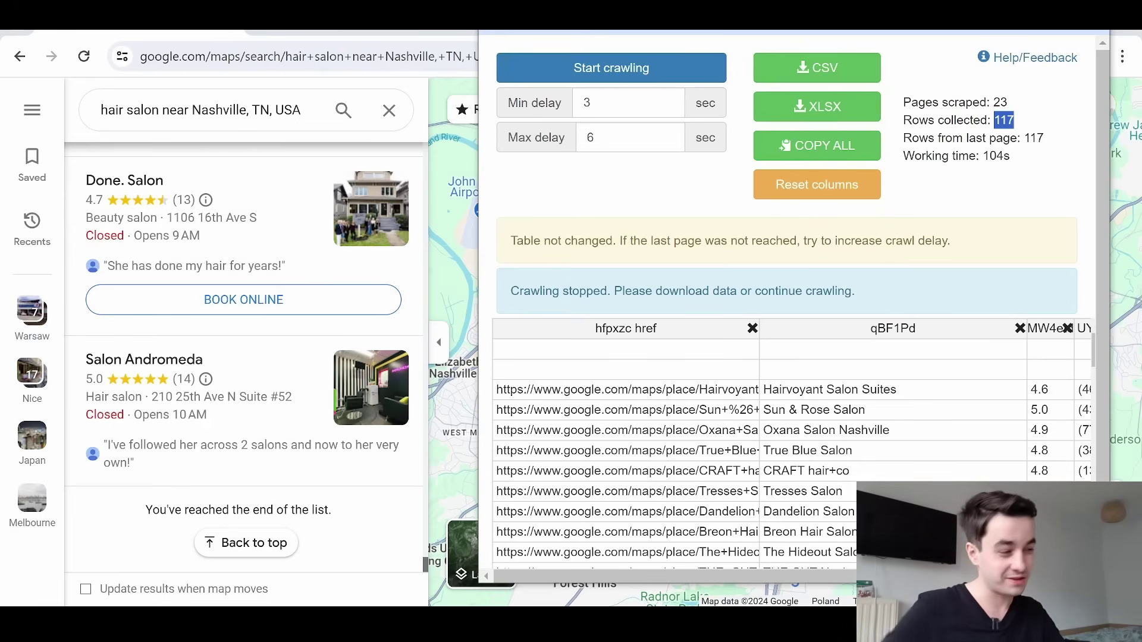
pyautogui.click(801, 112)
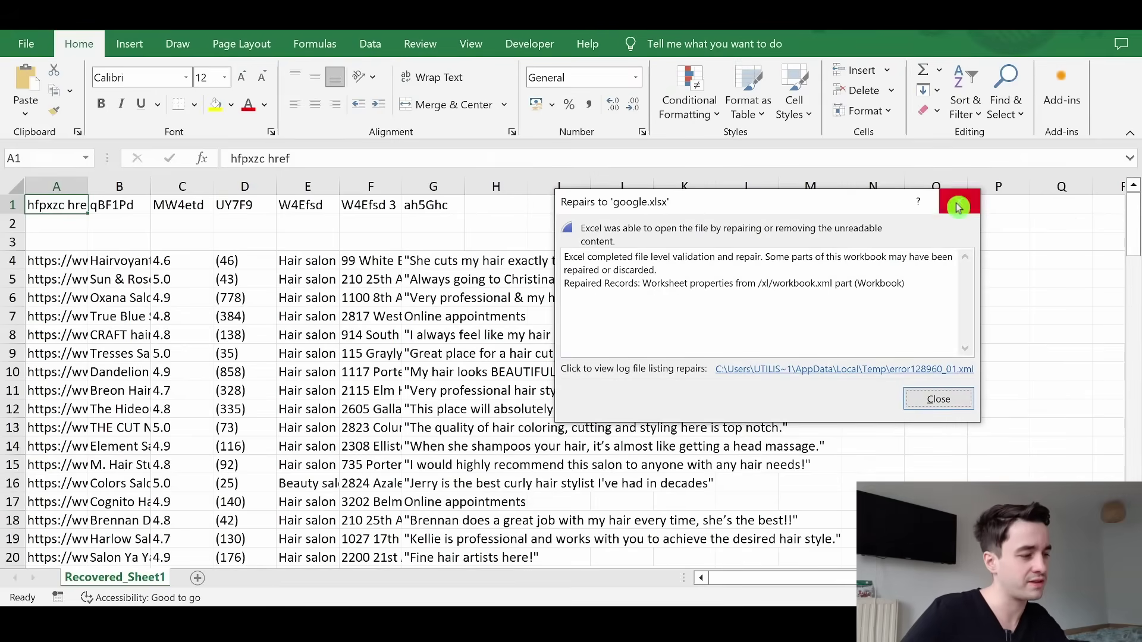
# Close the repair notice on google.xlsx, select cell B2, and switch back to Chrome
pyautogui.click(957, 207)
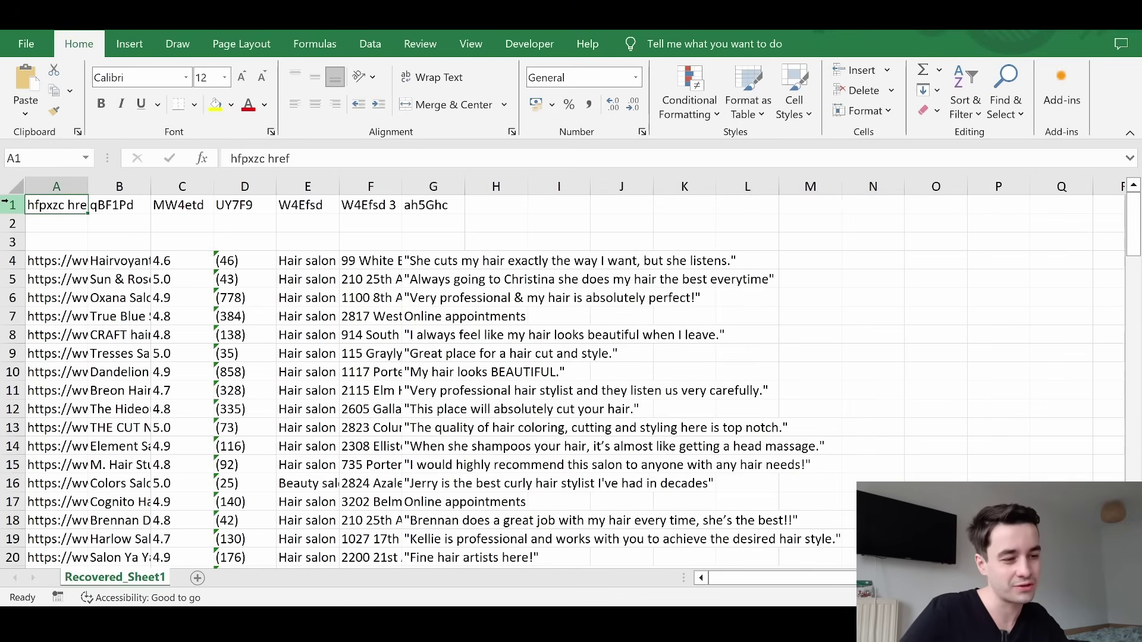
pyautogui.moveTo(12, 204)
pyautogui.mouseDown()
pyautogui.moveTo(11, 224)
pyautogui.moveTo(22, 222)
pyautogui.mouseUp()
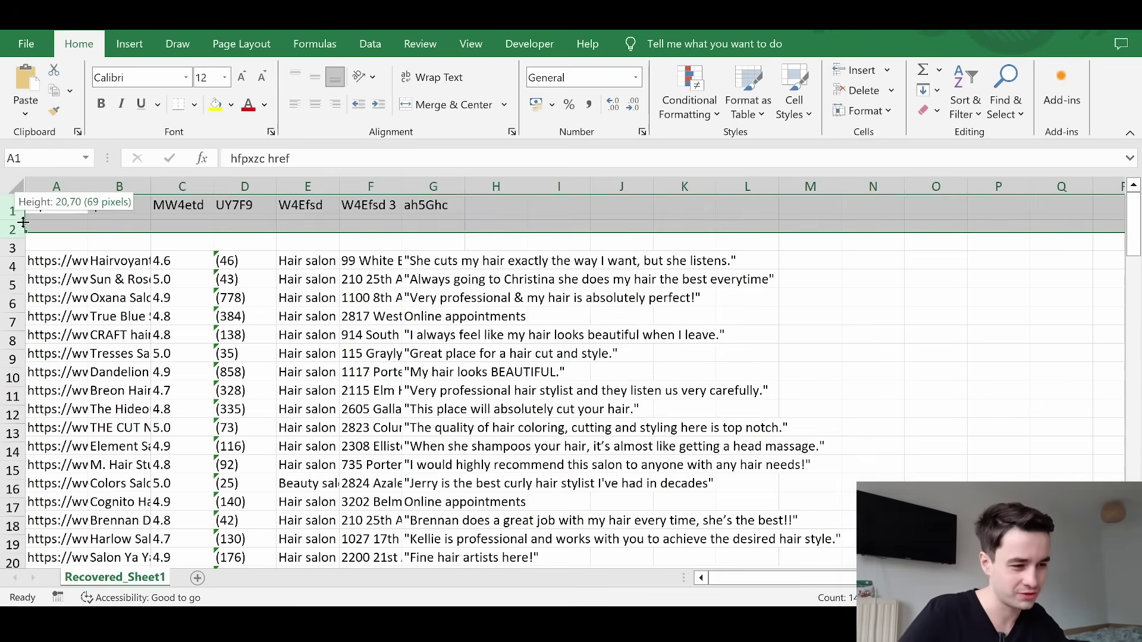
pyautogui.click(119, 223)
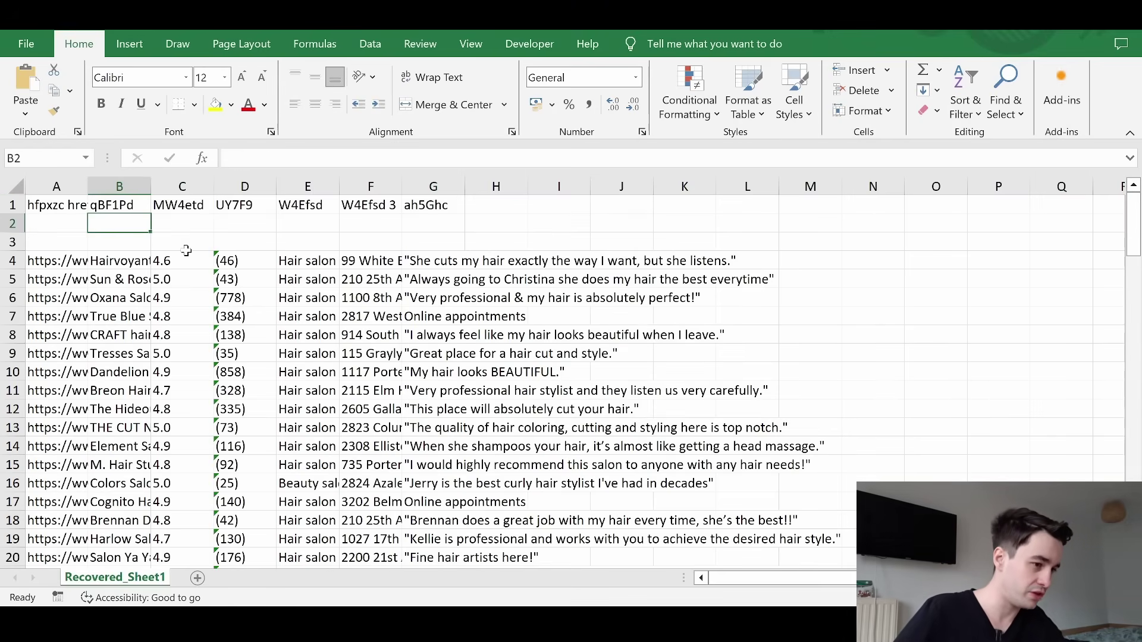
pyautogui.hotkey('alt', 'Tab')
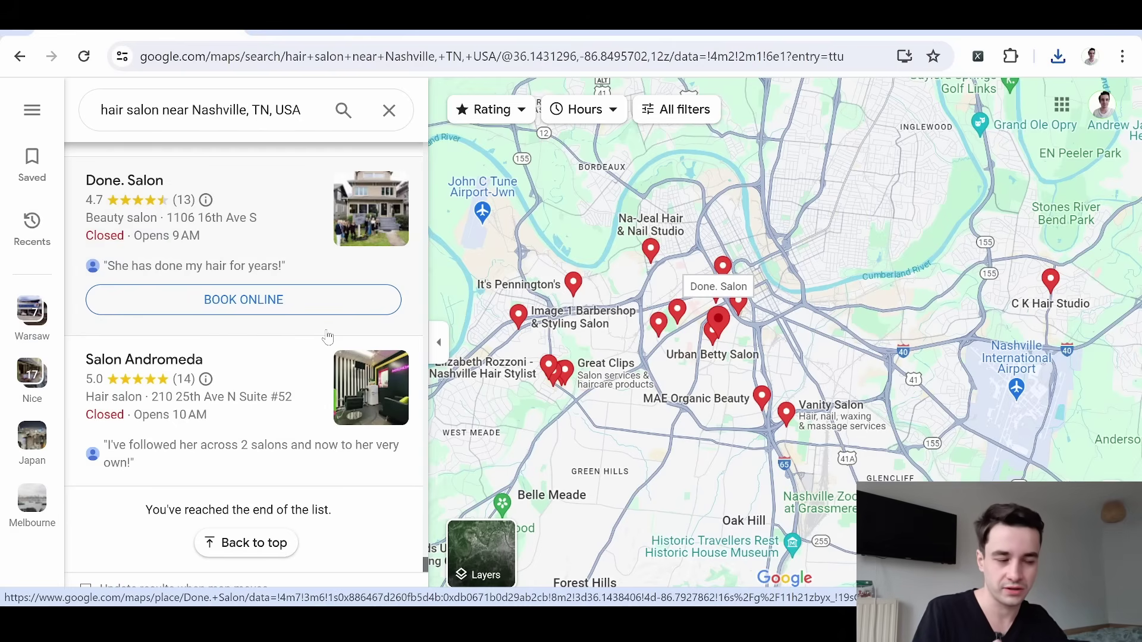
pyautogui.scroll(3, 328, 337)
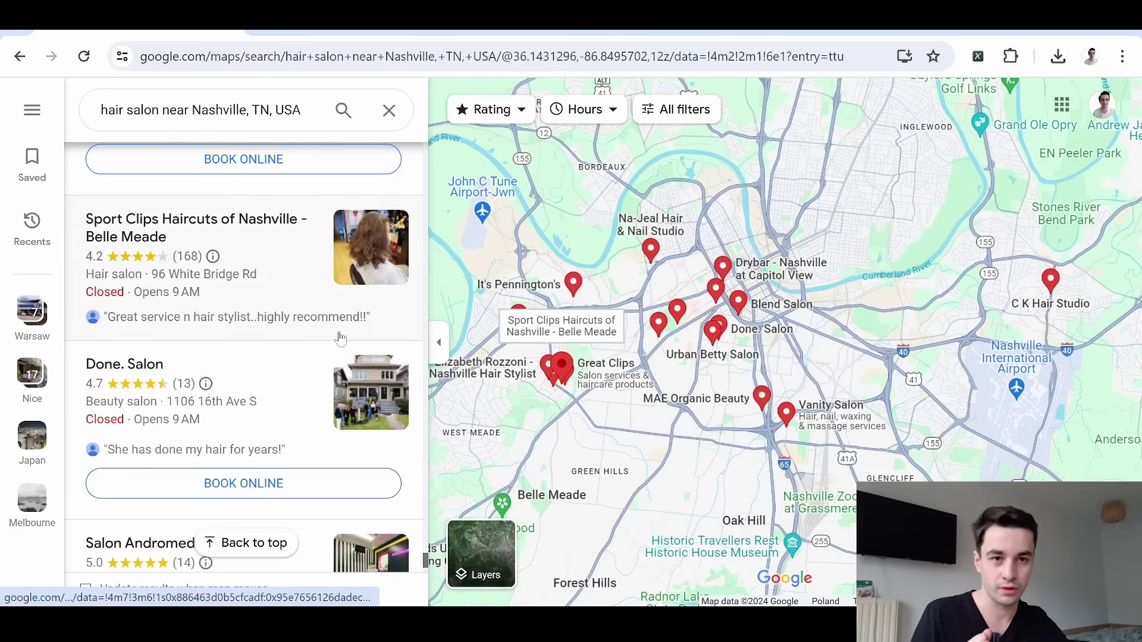
pyautogui.scroll(-6, 340, 338)
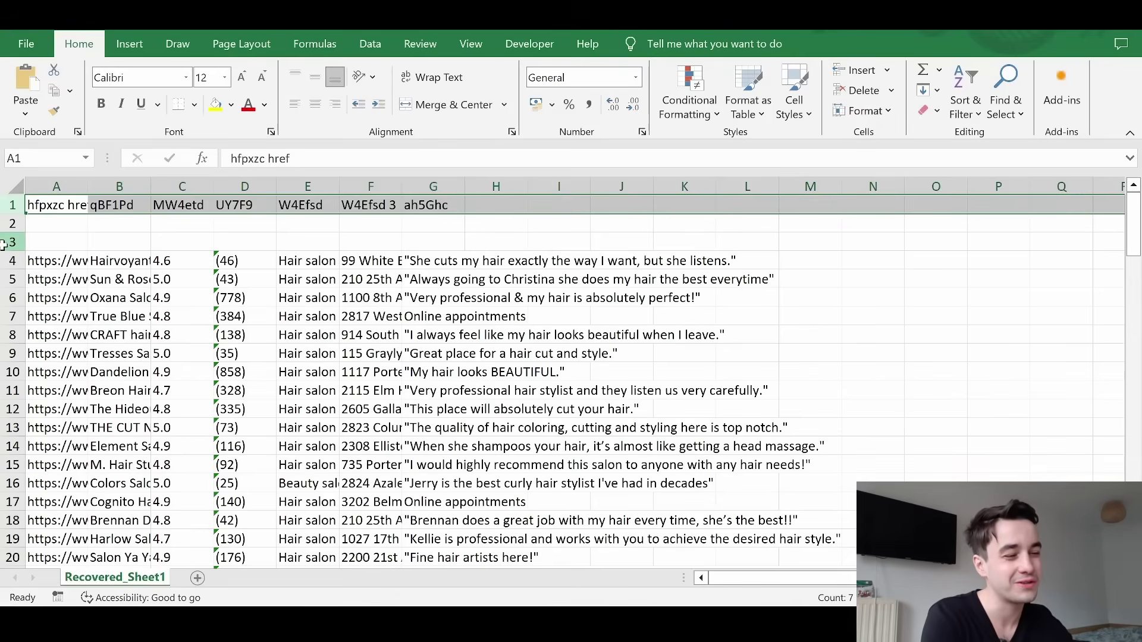
# Delete rows 1–3 and AutoFit the widths of columns A–F
pyautogui.moveTo(11, 242); pyautogui.dragTo(9, 204)
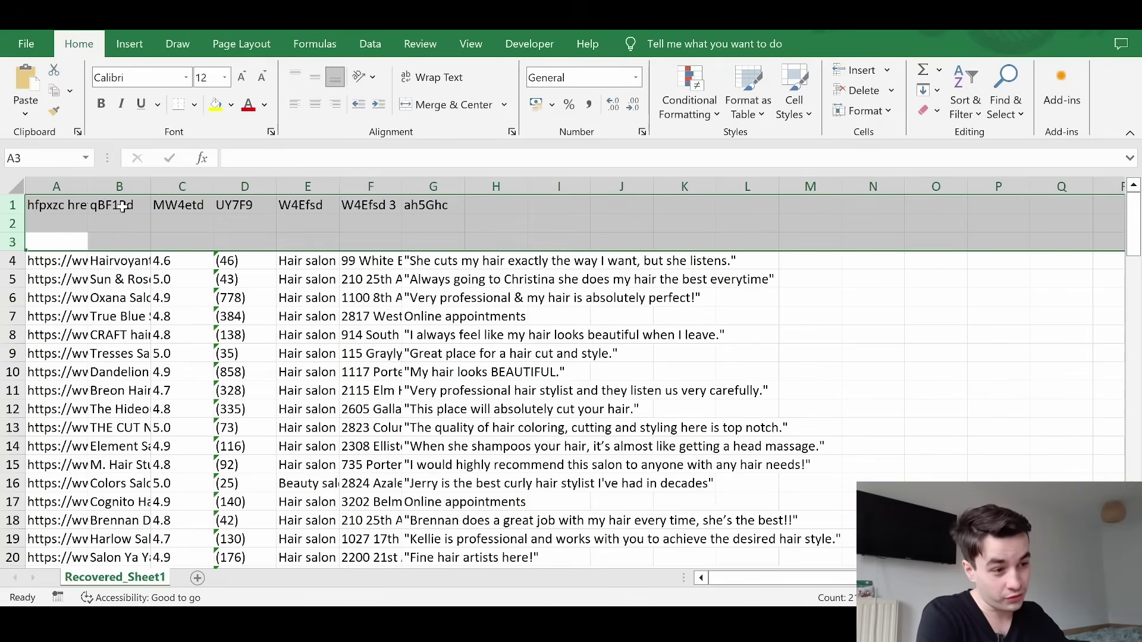
pyautogui.rightClick(151, 234)
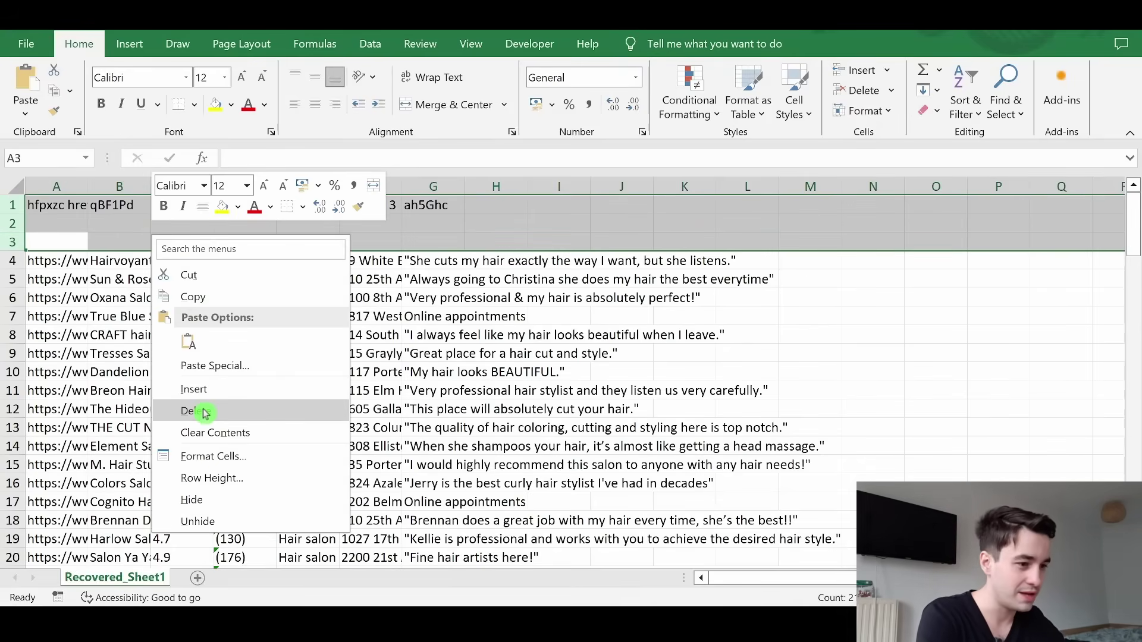
pyautogui.click(206, 411)
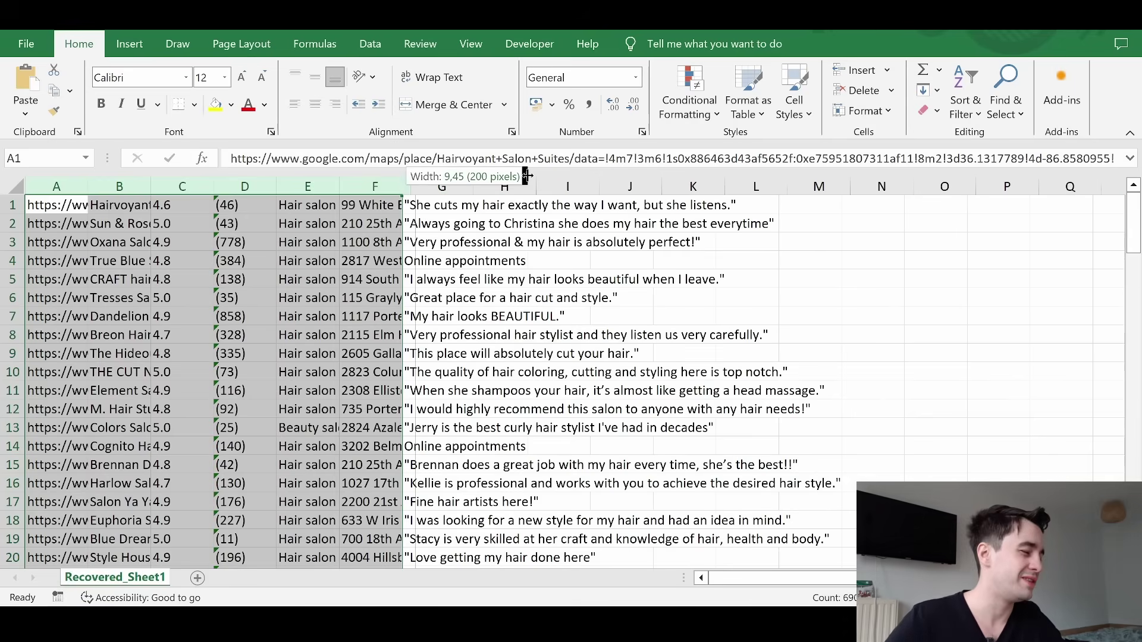
pyautogui.hotkey('alt', 'h')
pyautogui.press('o')
pyautogui.press('i')
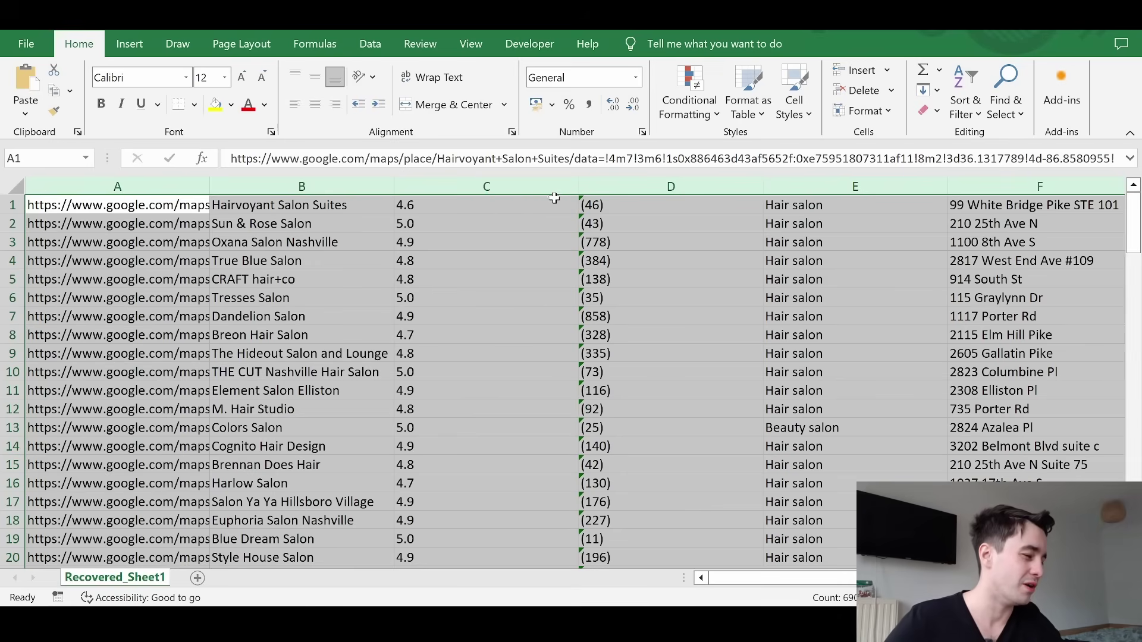
# Review the first salon's name, rating, reviews and address cells, then return to Chrome
pyautogui.click(152, 202)
pyautogui.press('Down')
pyautogui.press('Right')
pyautogui.press('Up')
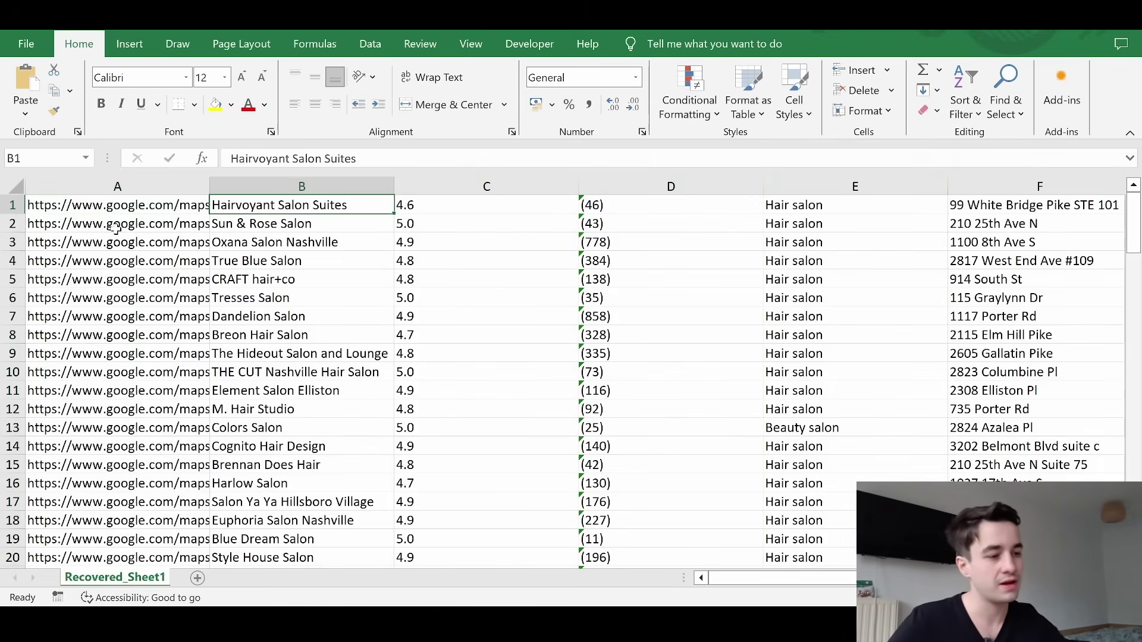
pyautogui.press('Right')
pyautogui.press('Right')
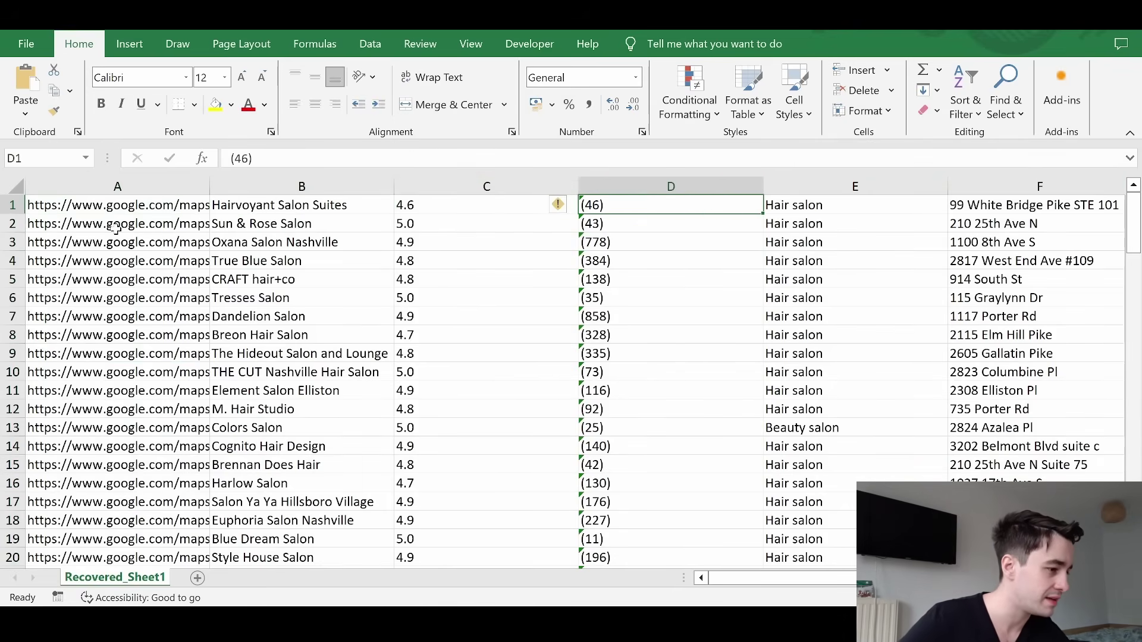
pyautogui.press('Right')
pyautogui.press('Right')
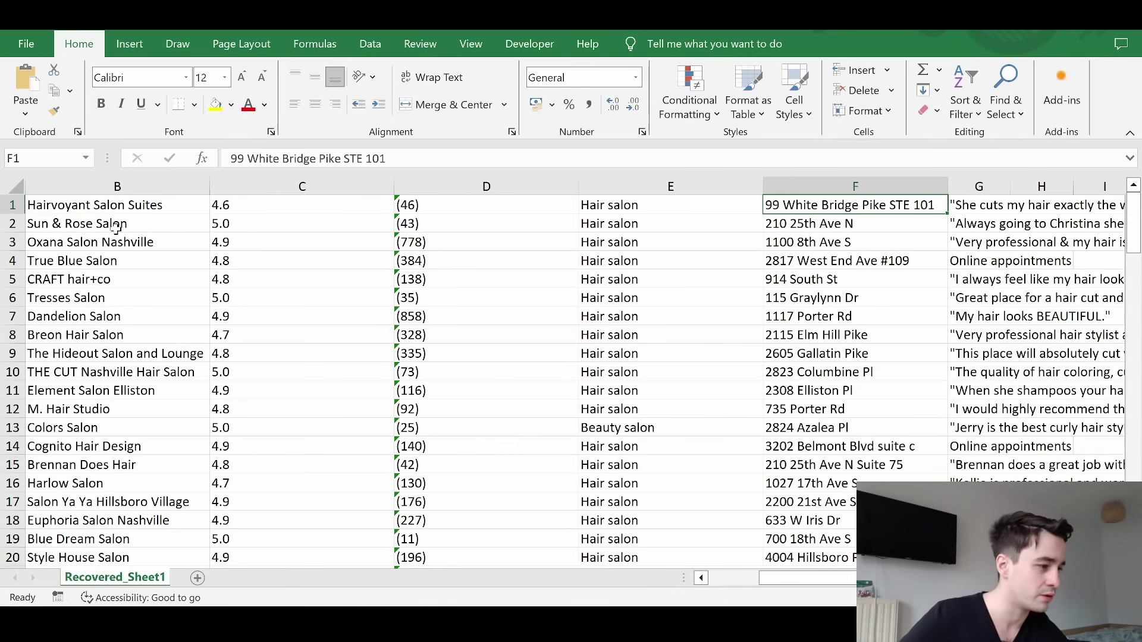
pyautogui.press('Right')
pyautogui.press('Right')
pyautogui.hotkey('ctrl', 'Home')
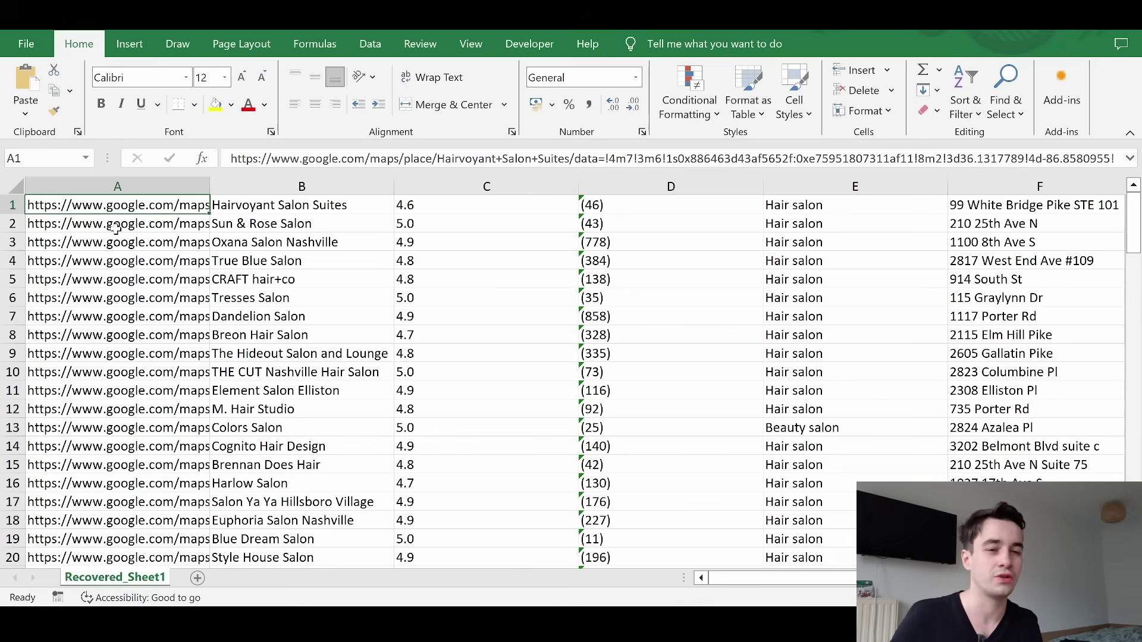
pyautogui.hotkey('alt', 'Tab')
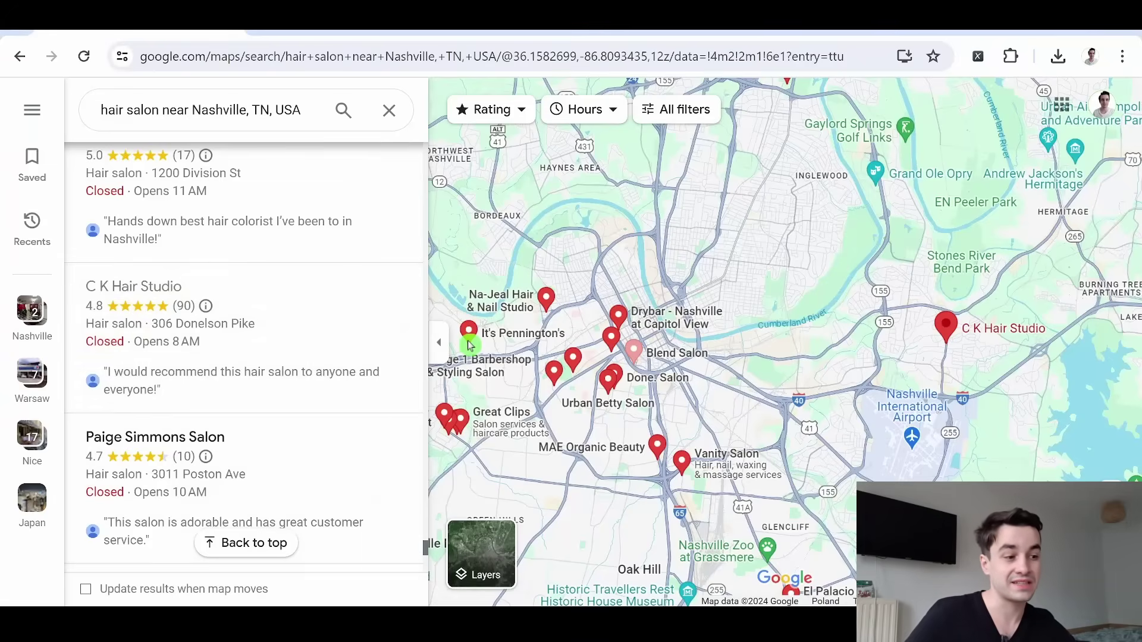
# View the Blend Salon listing, then the C K Hair Studio listing details
pyautogui.click(212, 209)
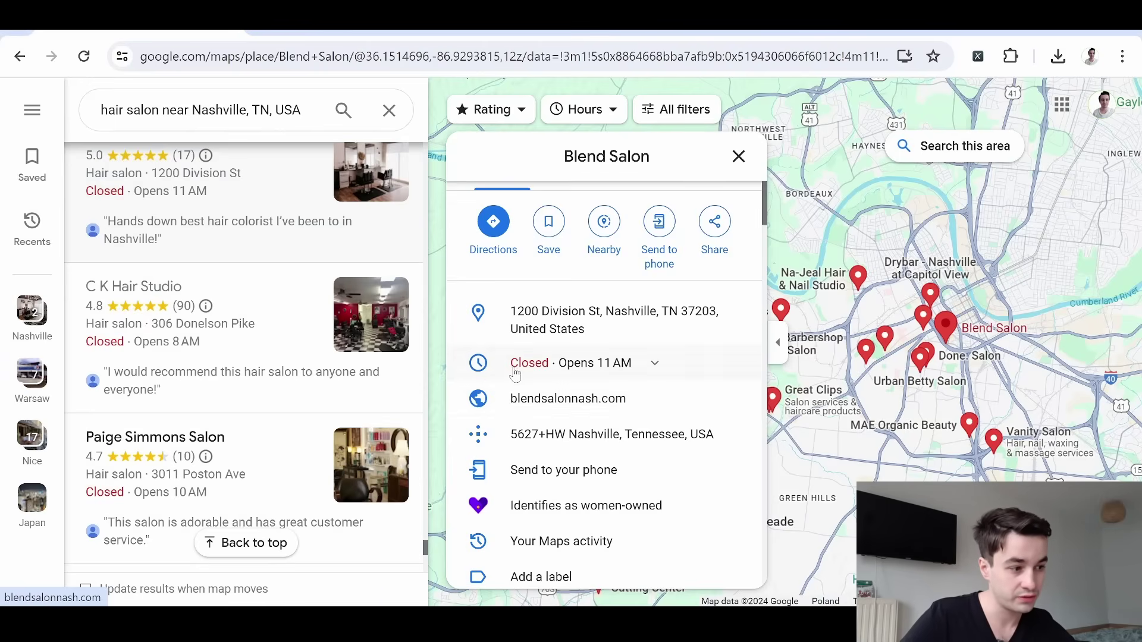
pyautogui.click(246, 361)
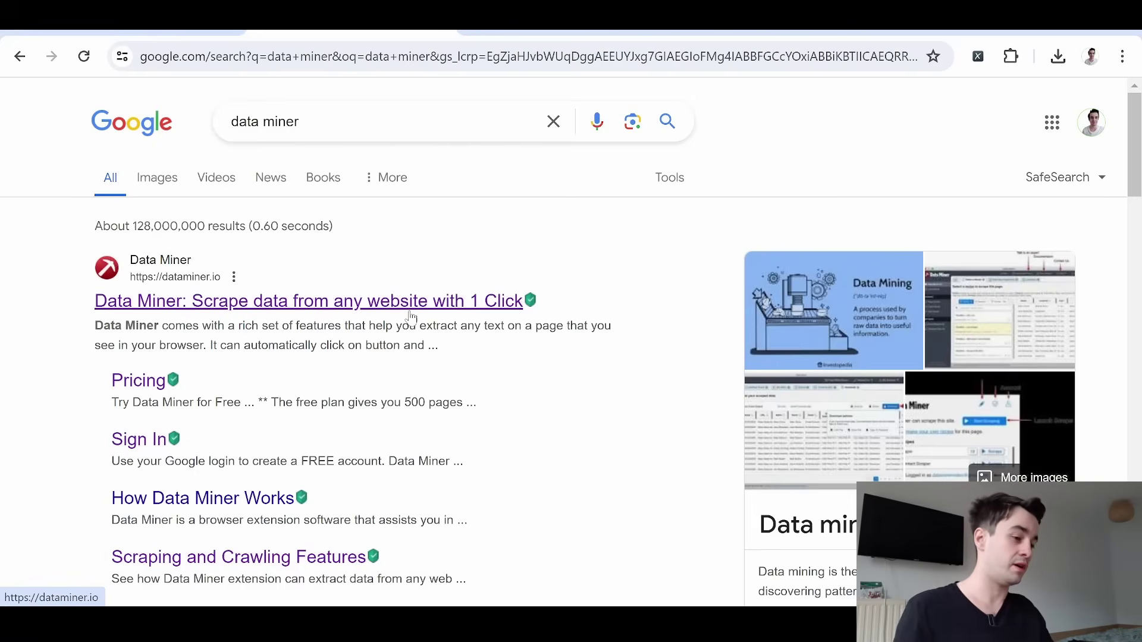
# Visit the dataminer.io website, then open Chrome's extensions list on the Maps listing
pyautogui.click(251, 299)
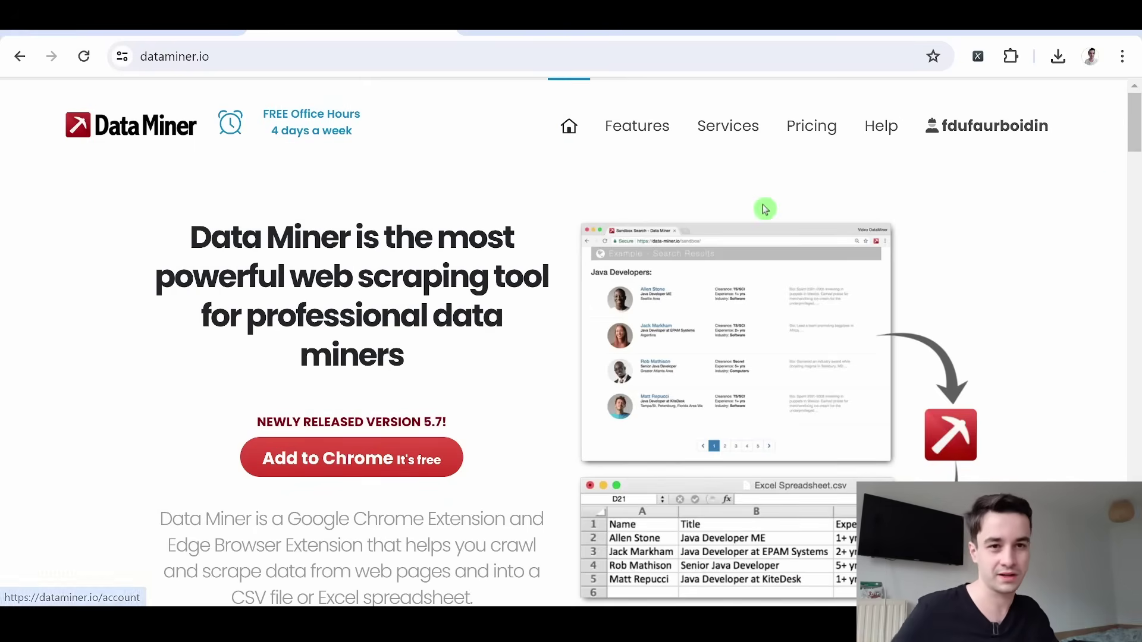
pyautogui.click(1010, 55)
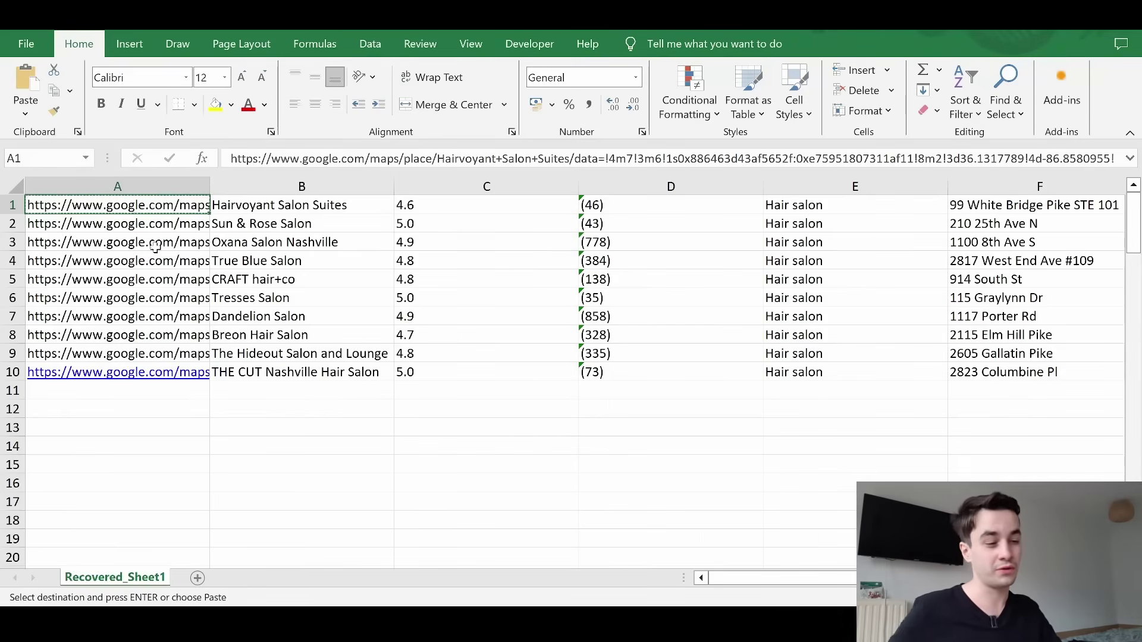
# Check the scraped salon spreadsheet, then launch Data Miner over the Hairvoyant Salon Suites listing
pyautogui.click(332, 178)
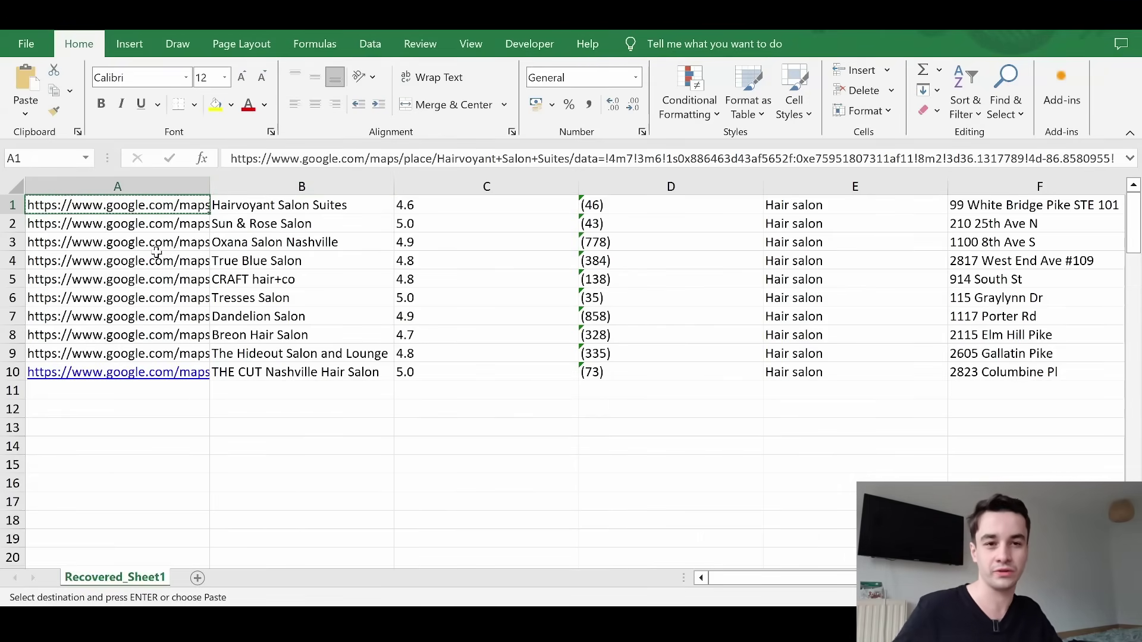
pyautogui.hotkey('alt', 'Tab')
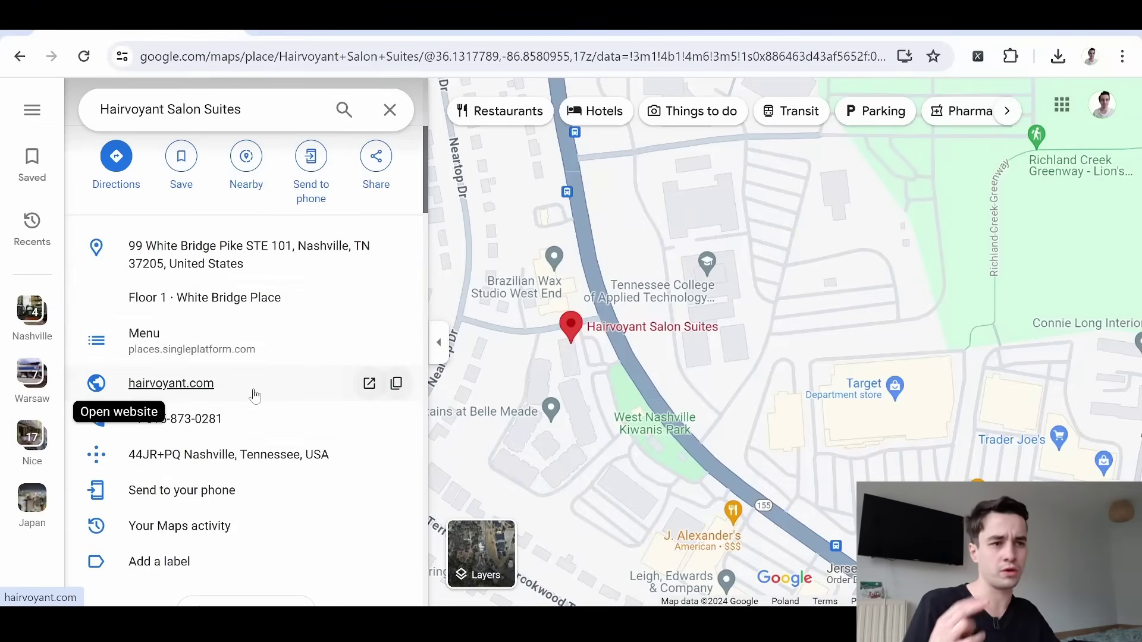
pyautogui.scroll(3, 254, 396)
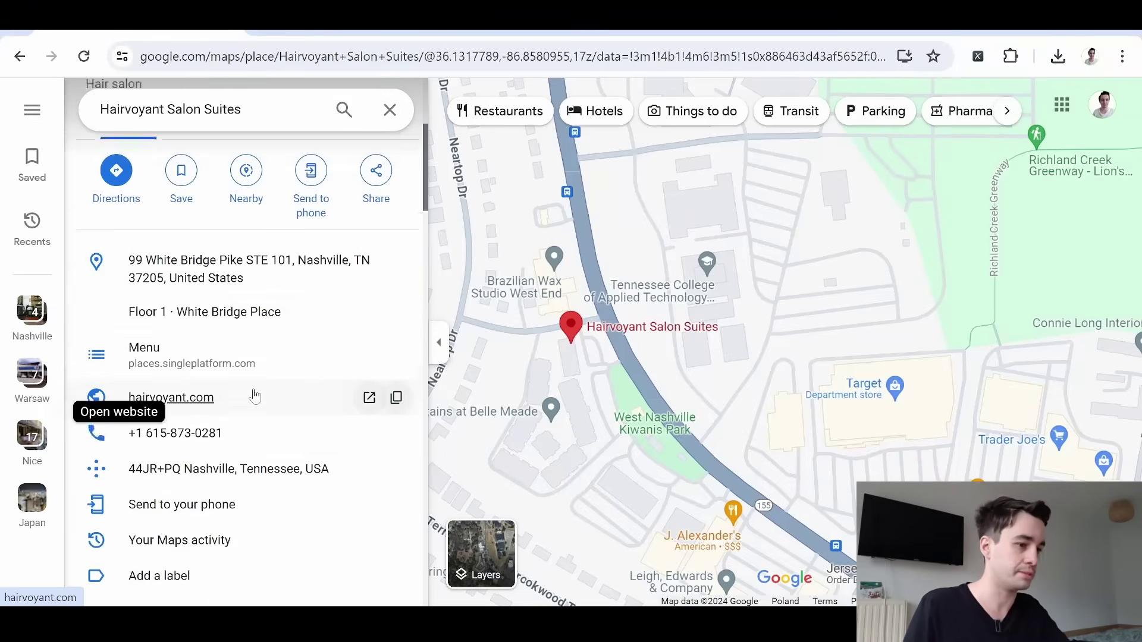
pyautogui.scroll(-4, 239, 308)
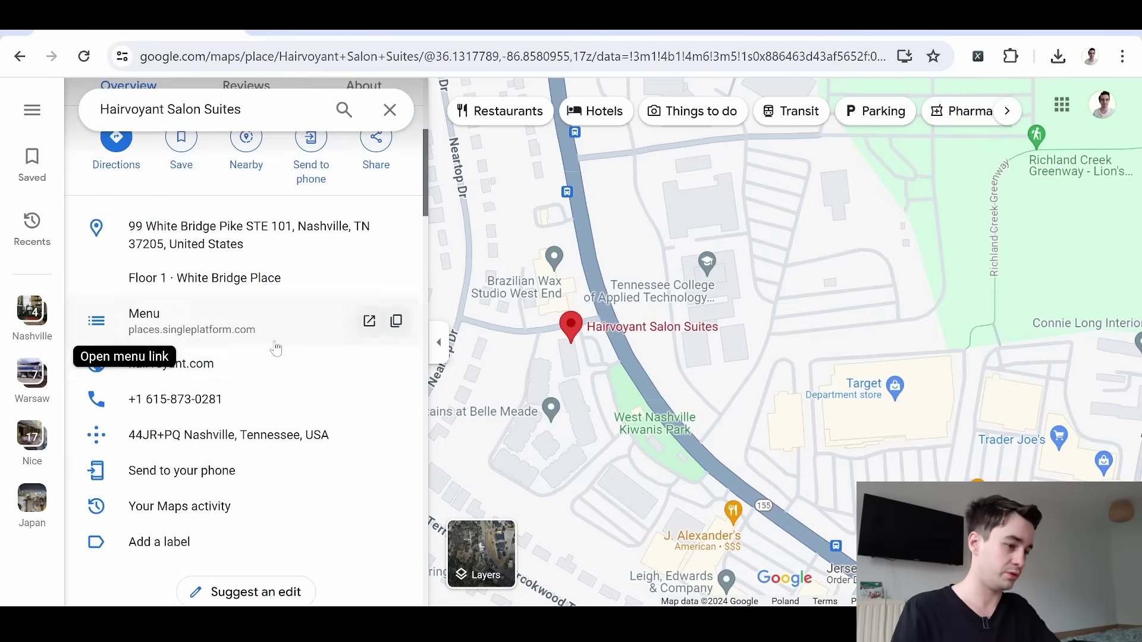
pyautogui.scroll(5, 285, 400)
pyautogui.click(1011, 64)
pyautogui.click(851, 235)
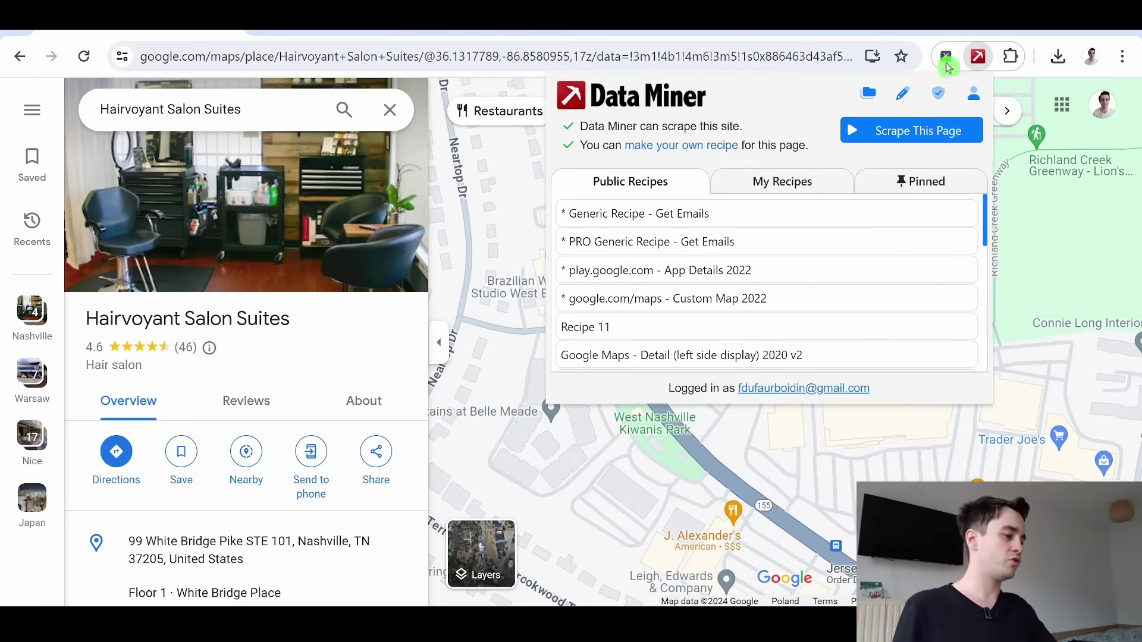
# Create Recipe 1 with the Details / Profile Page type and advance to the 3 Page step
pyautogui.click(902, 95)
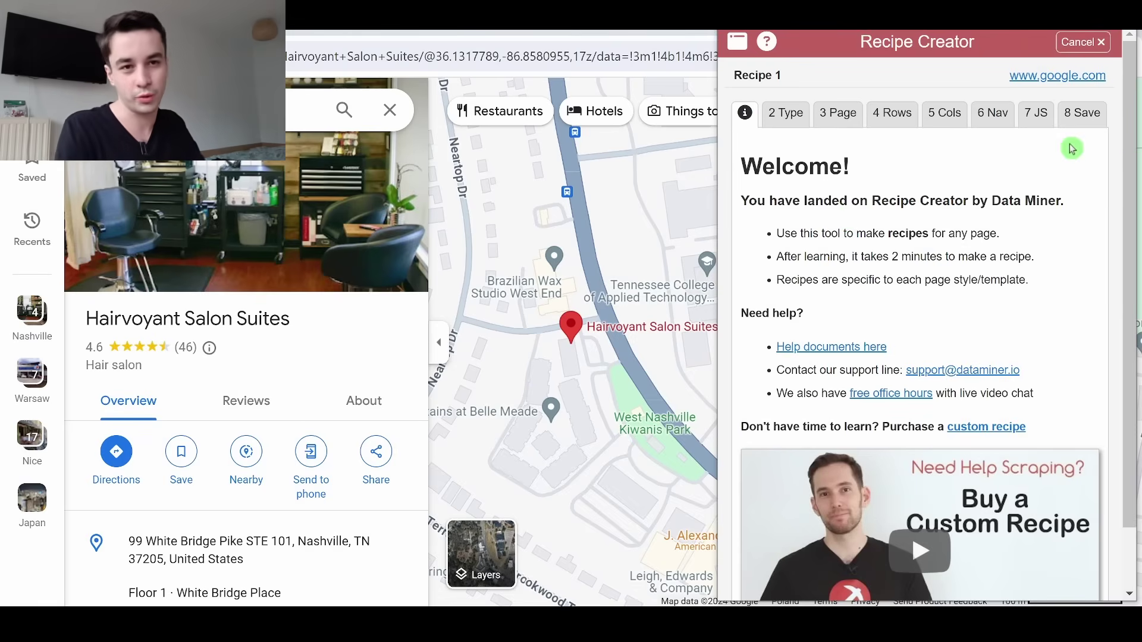
pyautogui.click(785, 113)
pyautogui.scroll(-1, 803, 226)
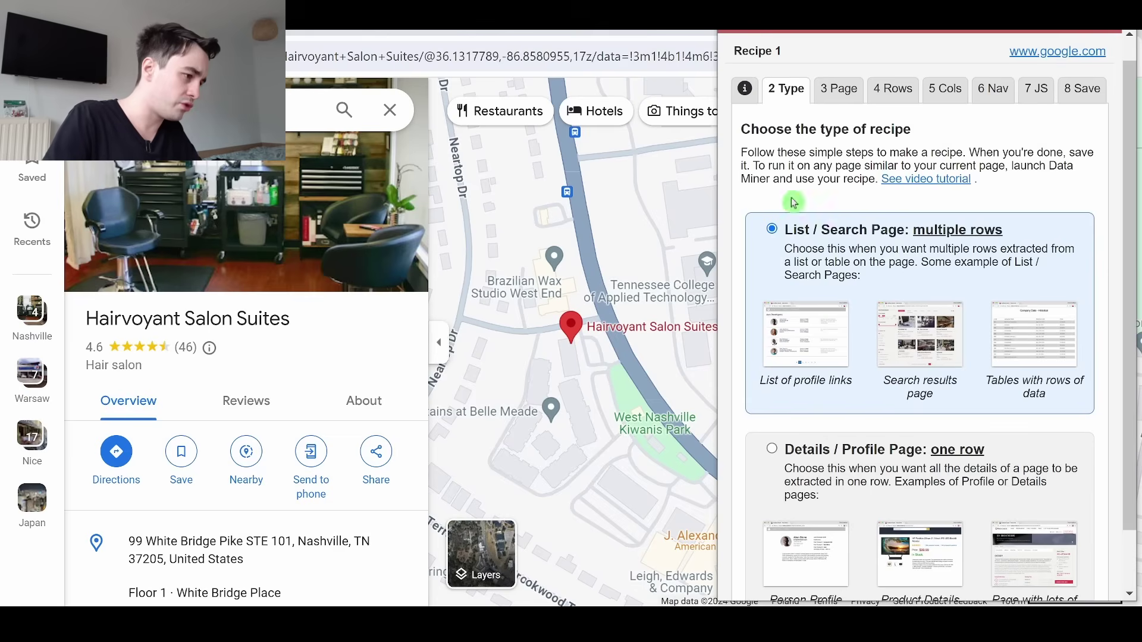
pyautogui.scroll(-1, 844, 197)
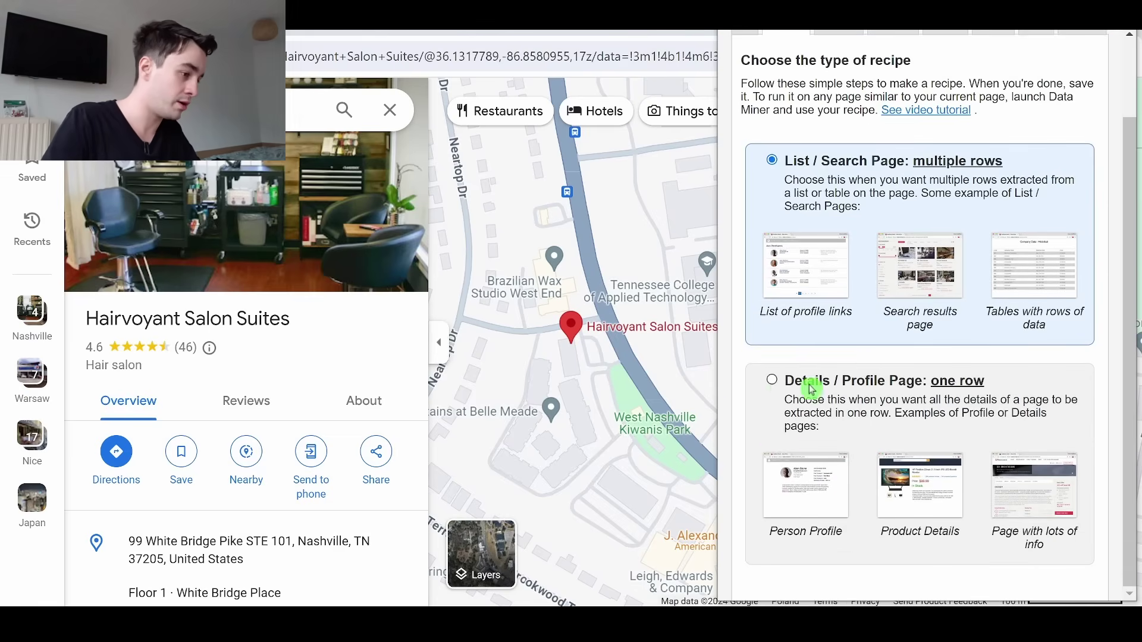
pyautogui.click(771, 387)
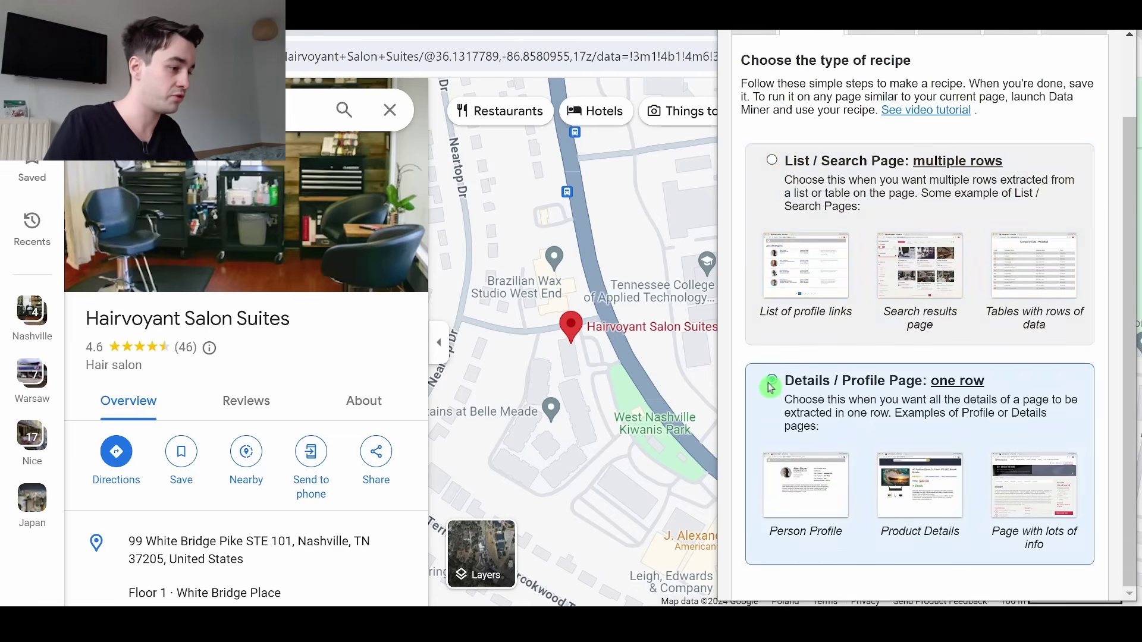
pyautogui.scroll(2, 880, 115)
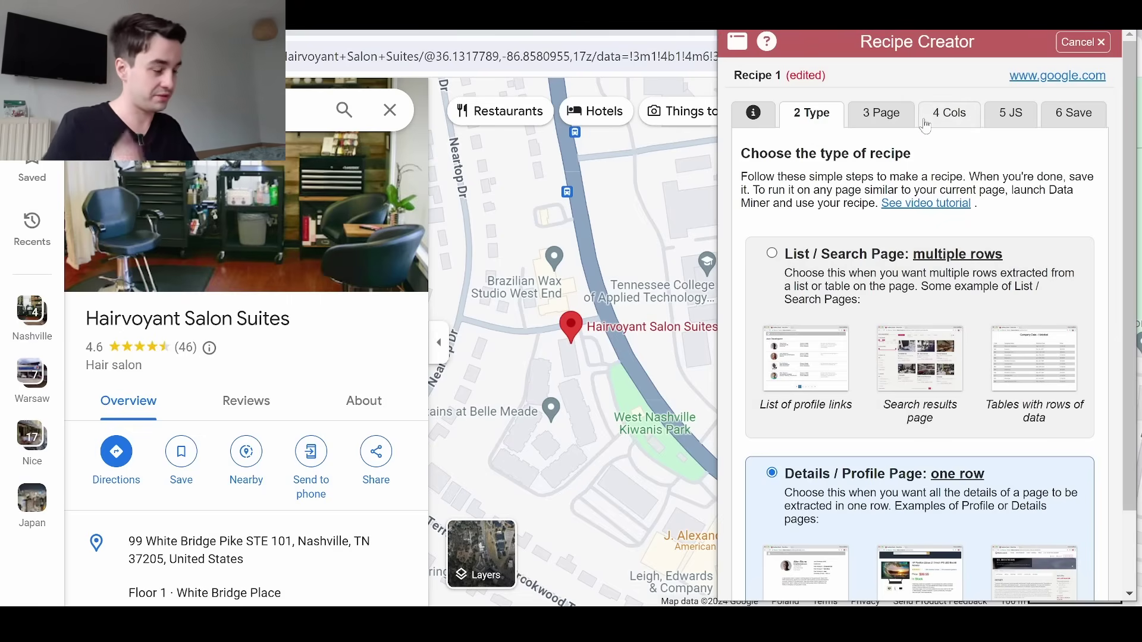
pyautogui.click(883, 119)
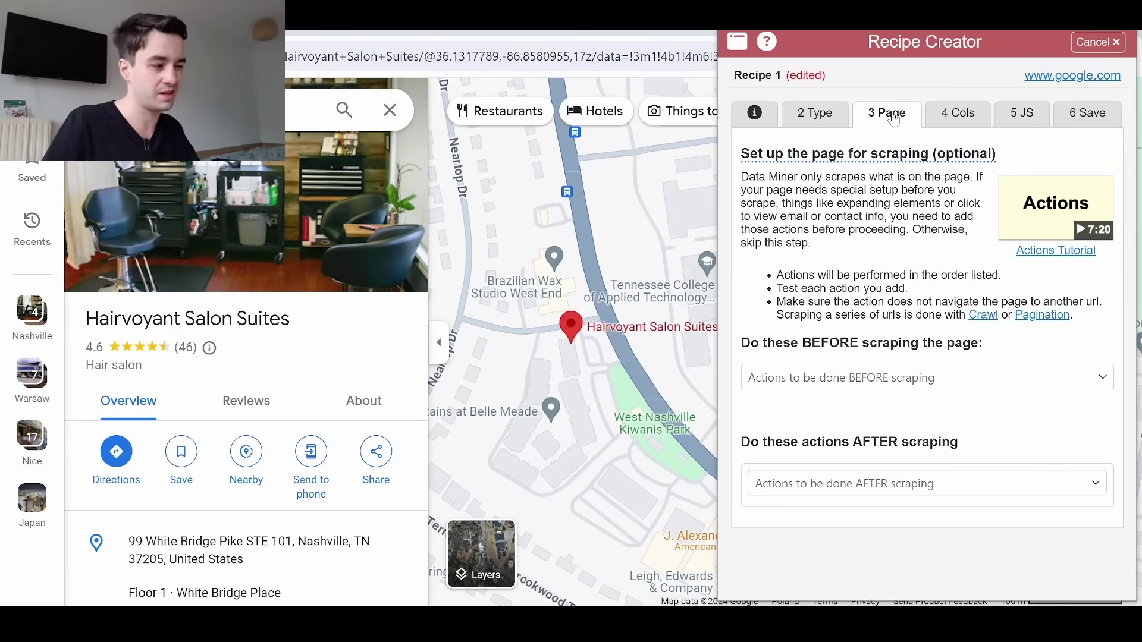
# Add a new column named Title to the Data Miner recipe
pyautogui.click(950, 116)
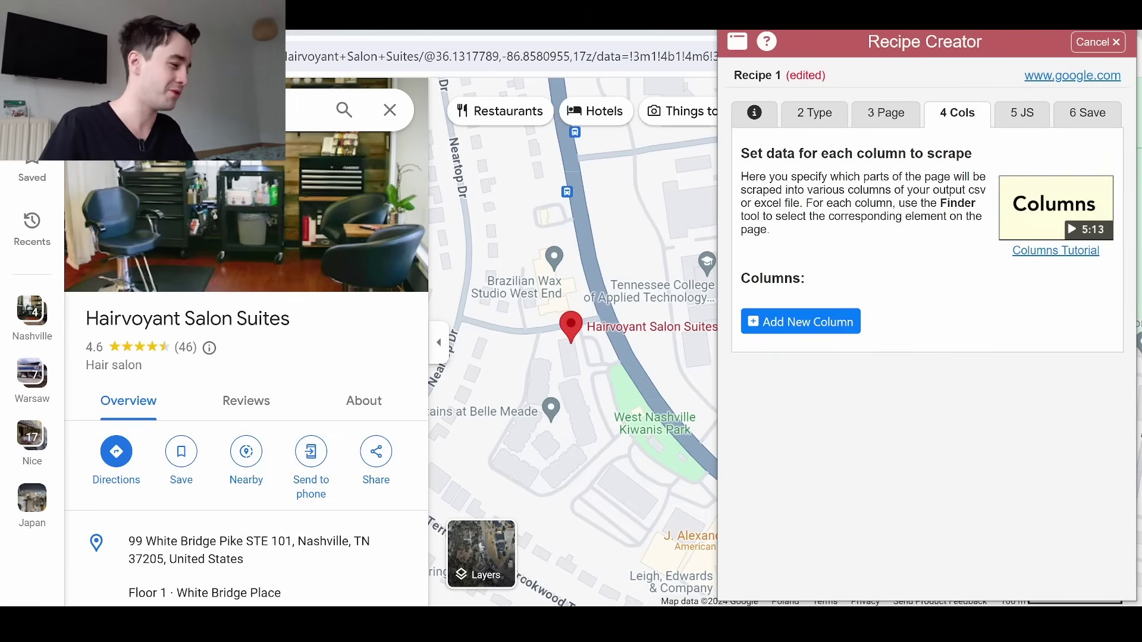
pyautogui.click(777, 327)
pyautogui.write('Titl')
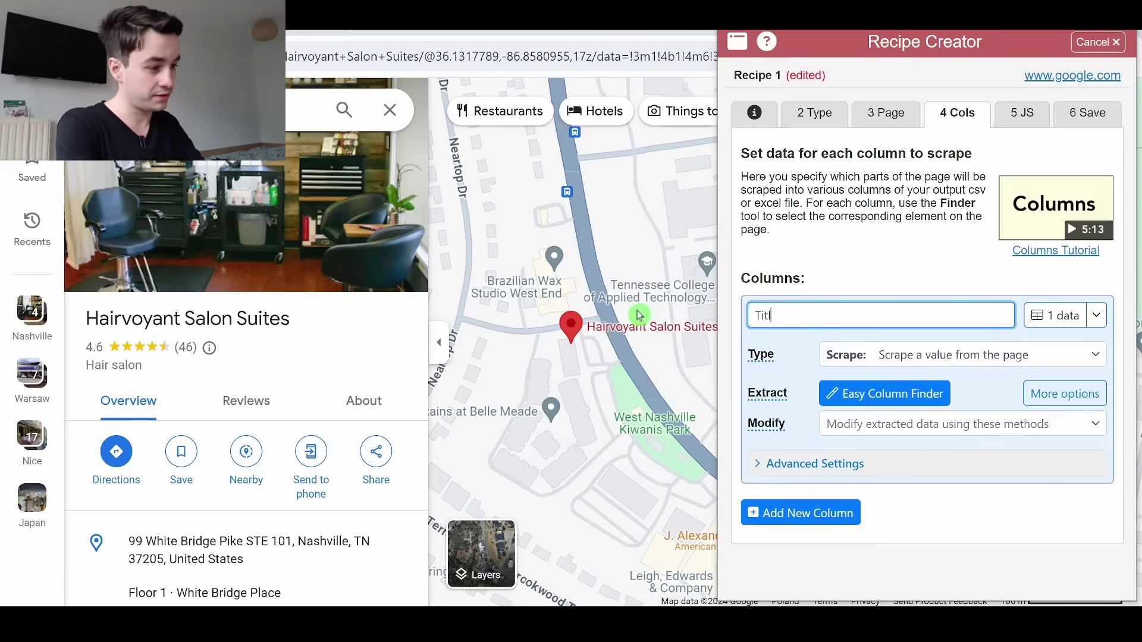
pyautogui.write('e')
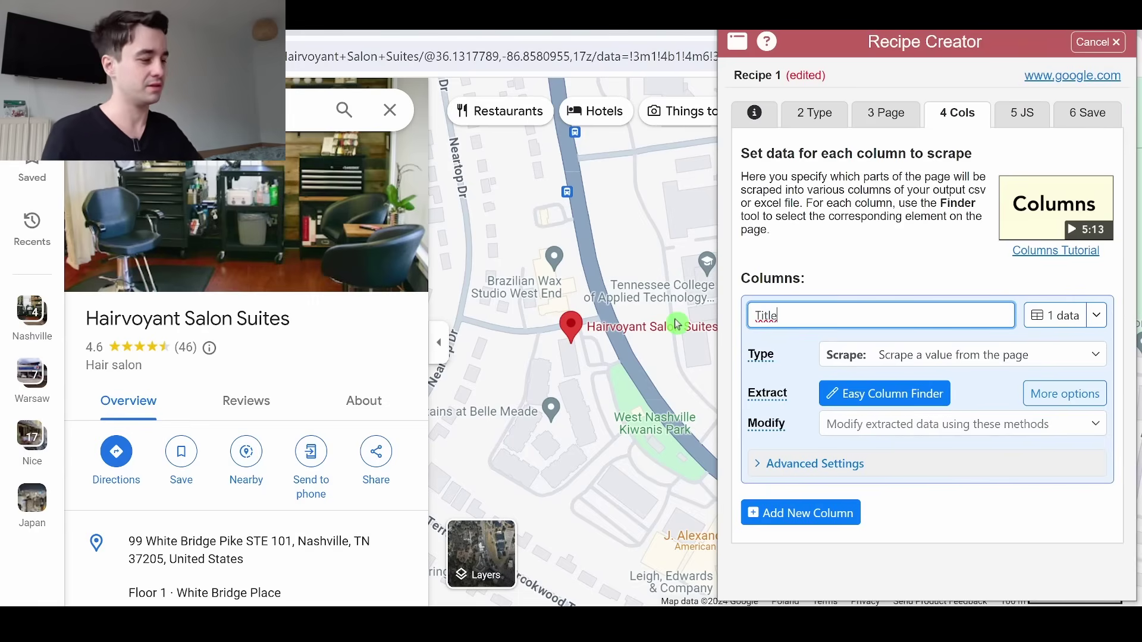
# Pick the place name as the Title element and preview its value, 'Hairvoyant Salon Suites'
pyautogui.click(873, 393)
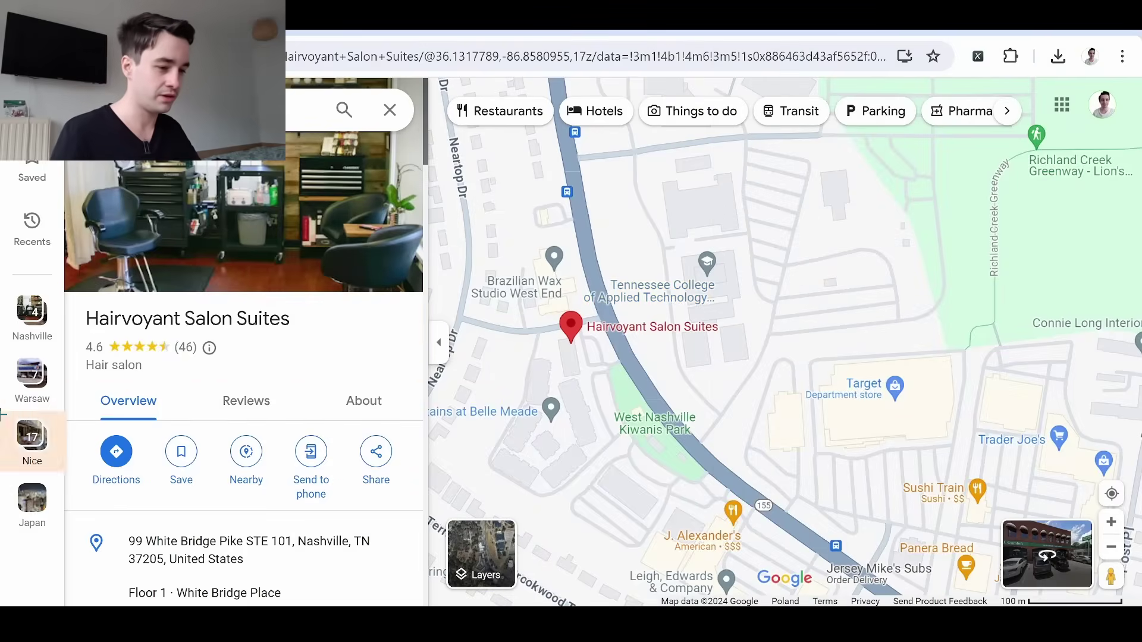
pyautogui.click(162, 326)
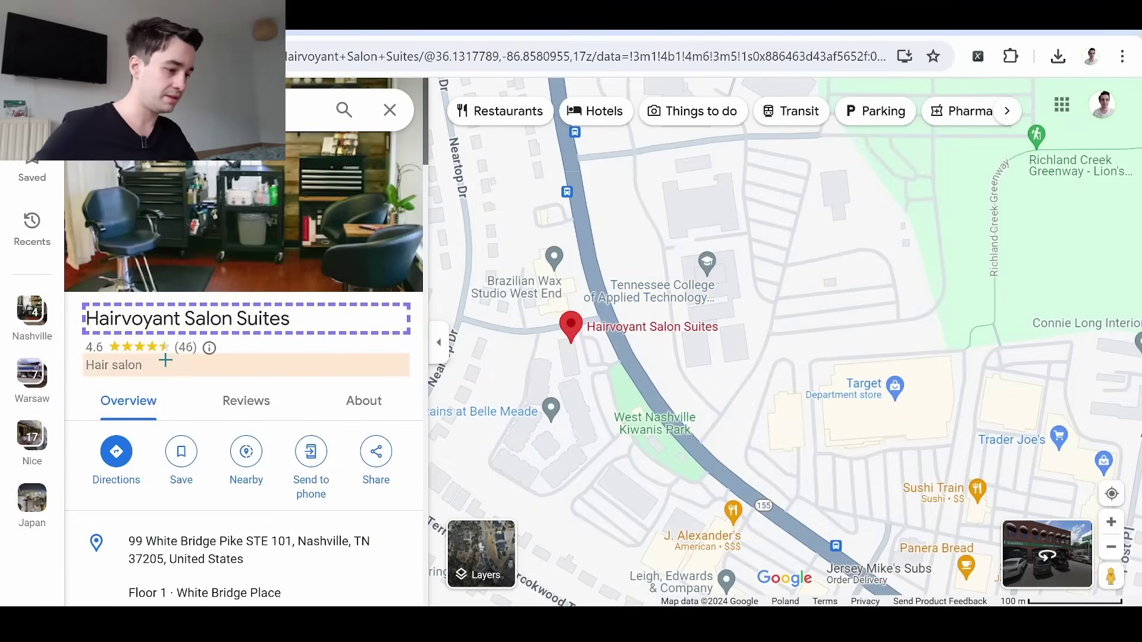
pyautogui.click(1066, 529)
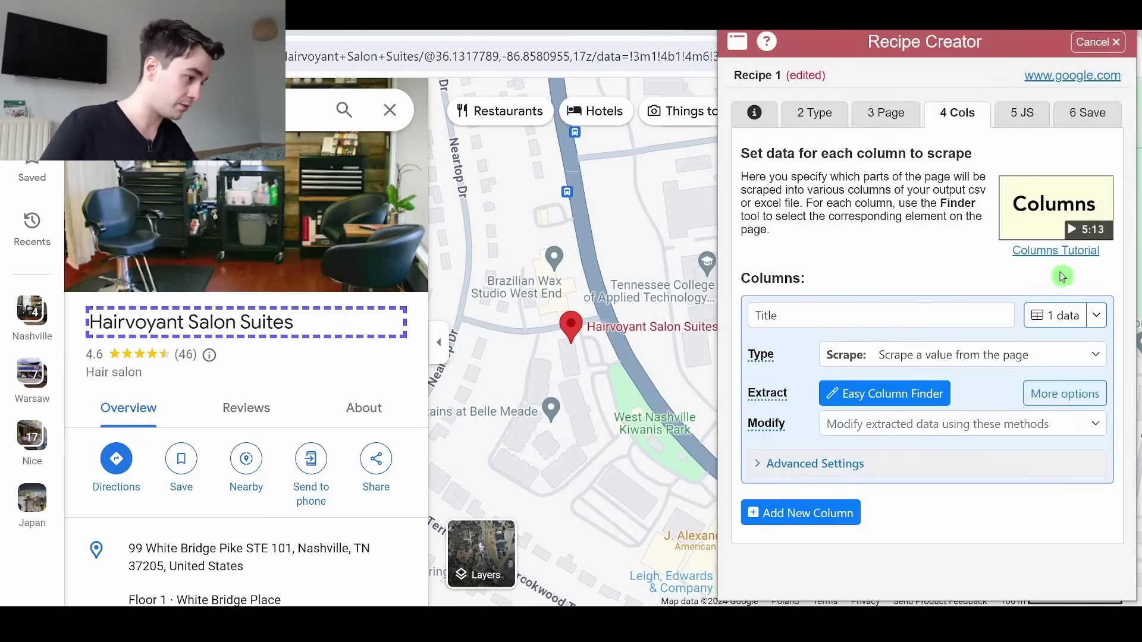
pyautogui.click(1049, 316)
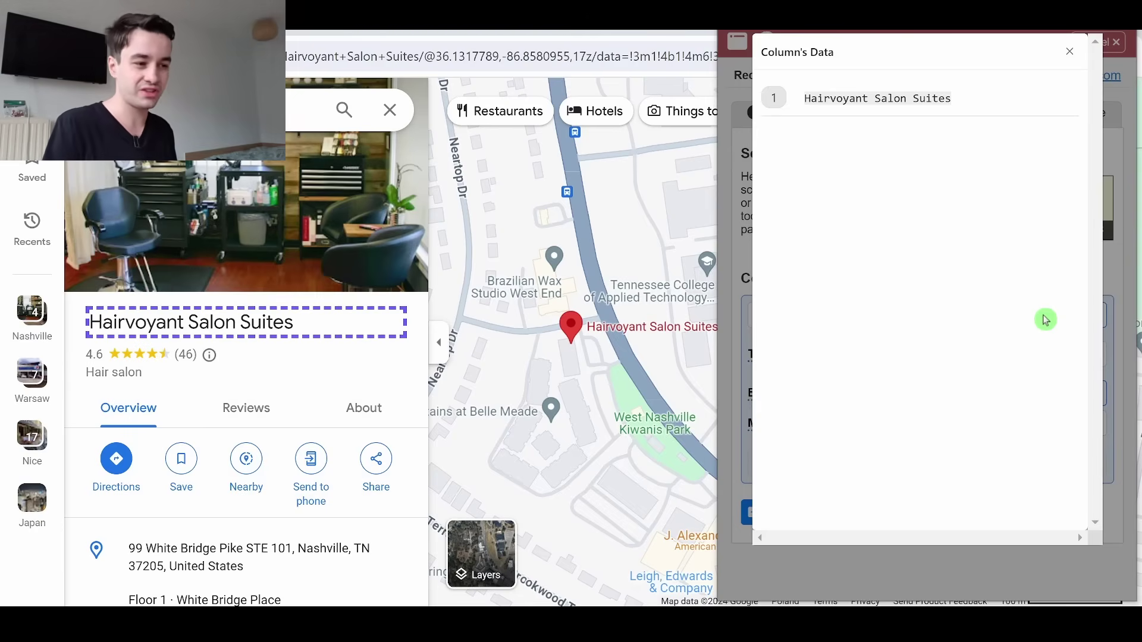
pyautogui.click(1069, 55)
# Replace the Title column's selector h1.DUwDvf with plain h1 in Advanced Settings
pyautogui.click(823, 465)
pyautogui.scroll(-3, 822, 468)
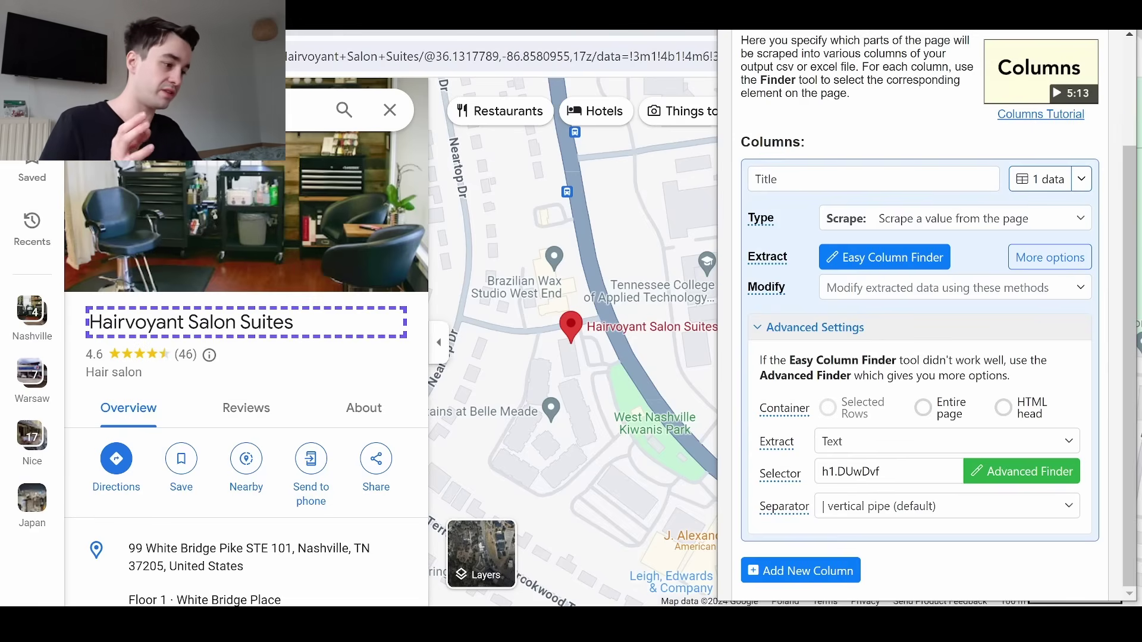
pyautogui.moveTo(820, 471); pyautogui.dragTo(965, 493)
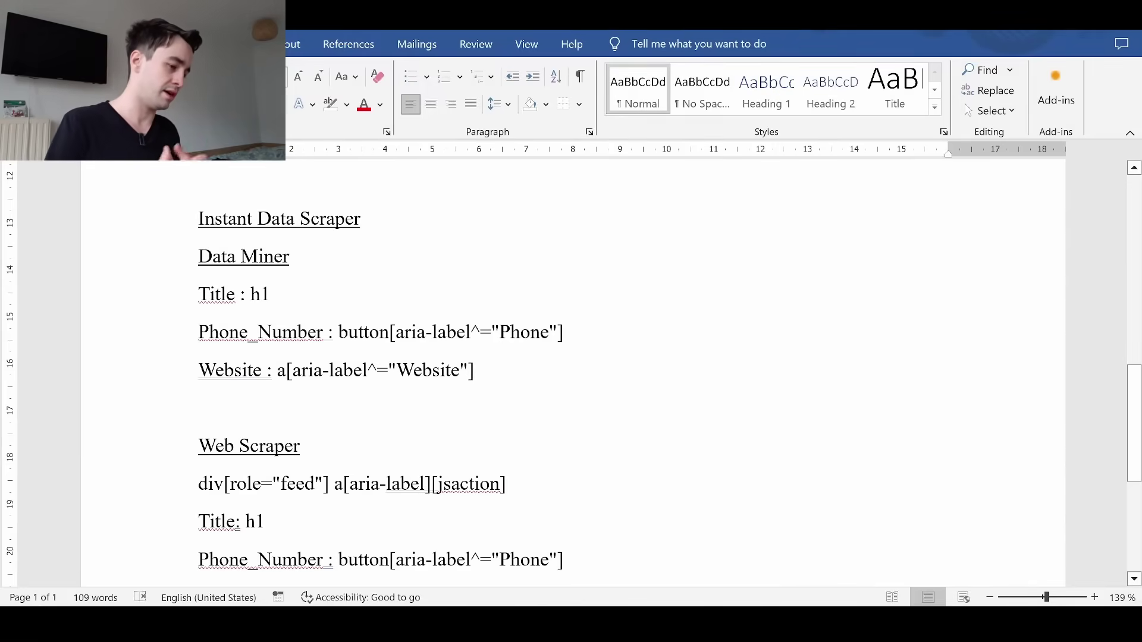
pyautogui.moveTo(510, 374); pyautogui.dragTo(149, 294)
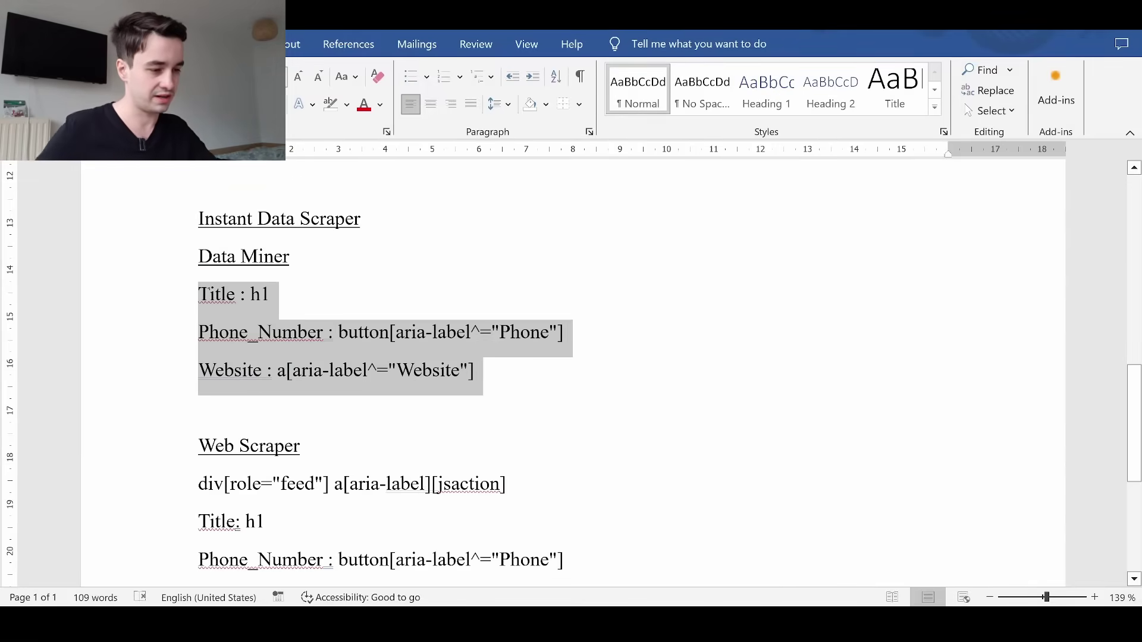
pyautogui.keyDown('shift'); pyautogui.click(149, 257); pyautogui.keyUp('shift')
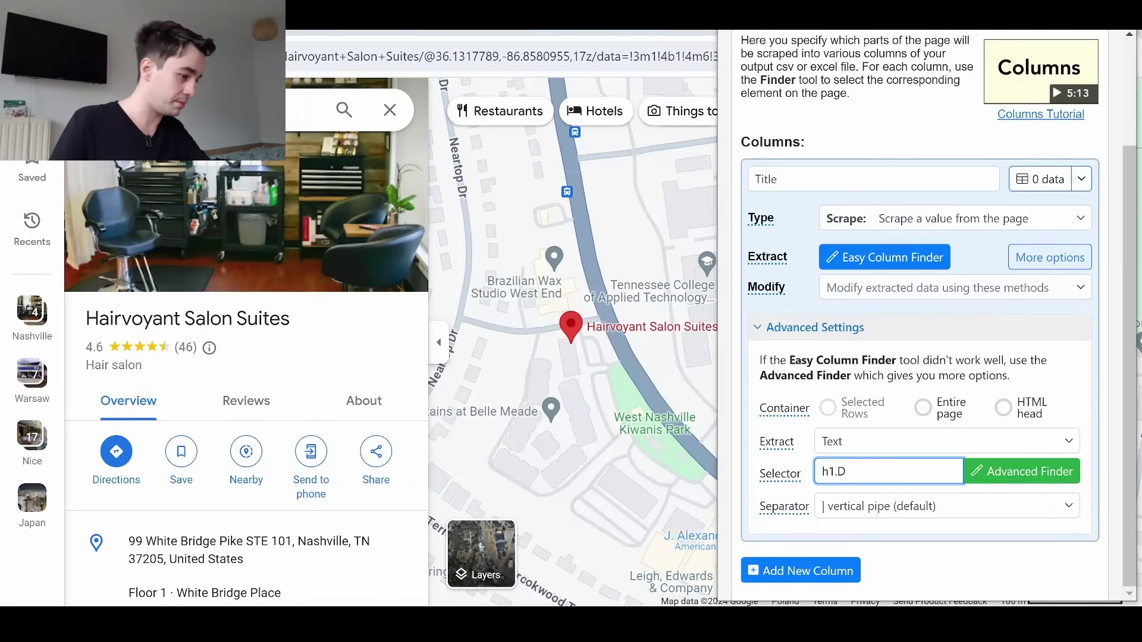
pyautogui.press('BackSpace')
pyautogui.press('BackSpace')
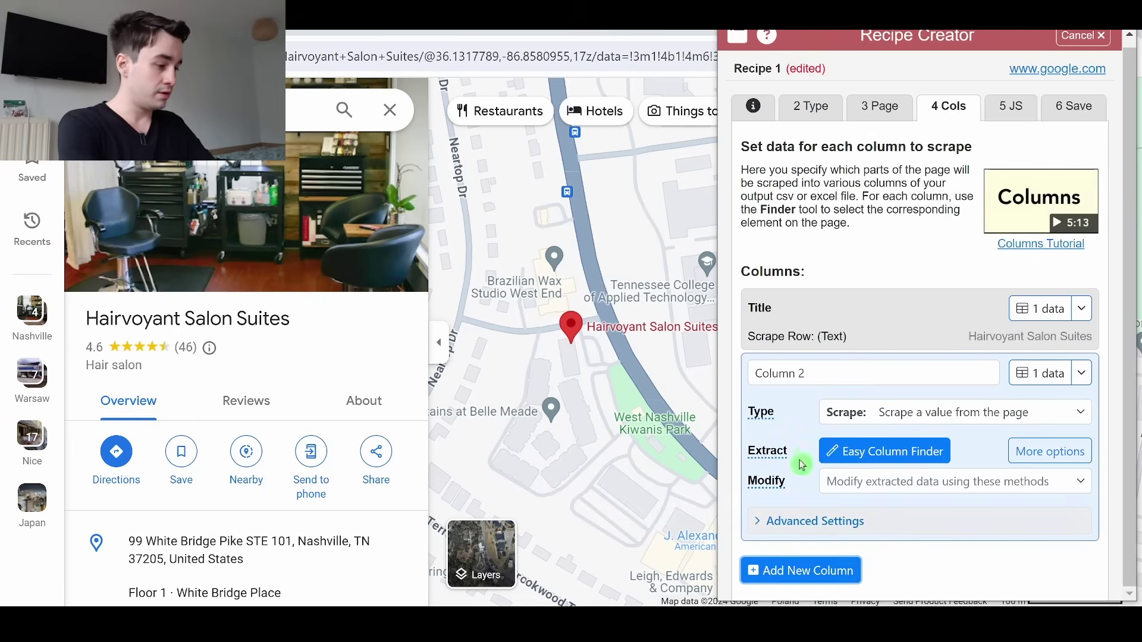
# Rename the second column to Phone Number, set its selector, and preview the scraped phone
pyautogui.click(779, 373)
pyautogui.hotkey('ctrl', 'a')
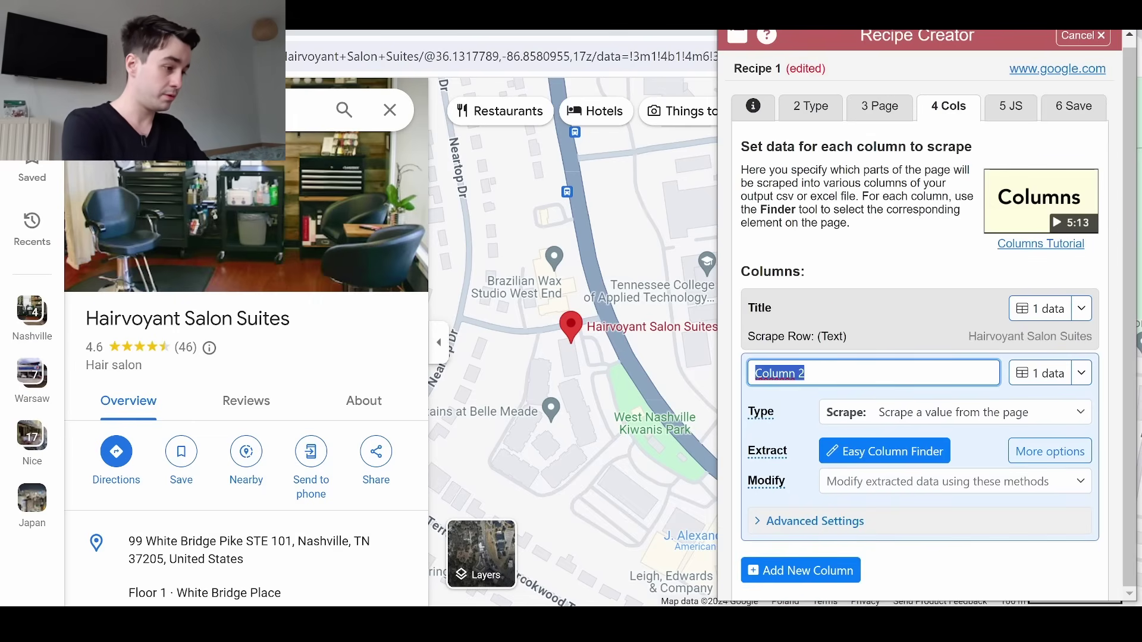
pyautogui.write('Phone Number')
pyautogui.click(794, 521)
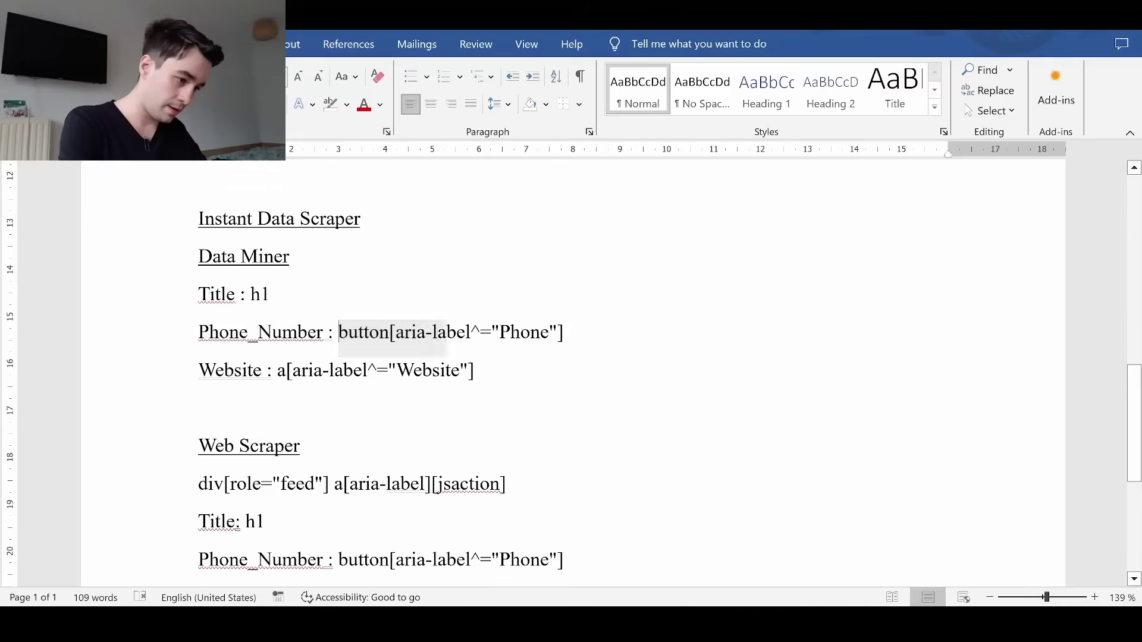
pyautogui.moveTo(447, 339); pyautogui.dragTo(612, 339)
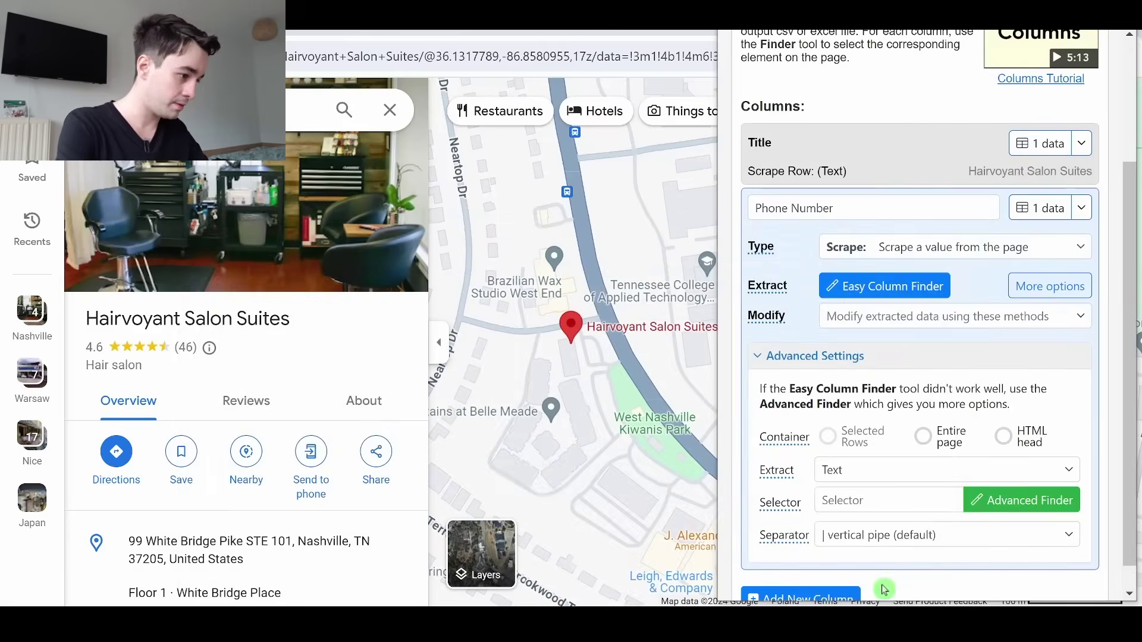
pyautogui.click(1020, 210)
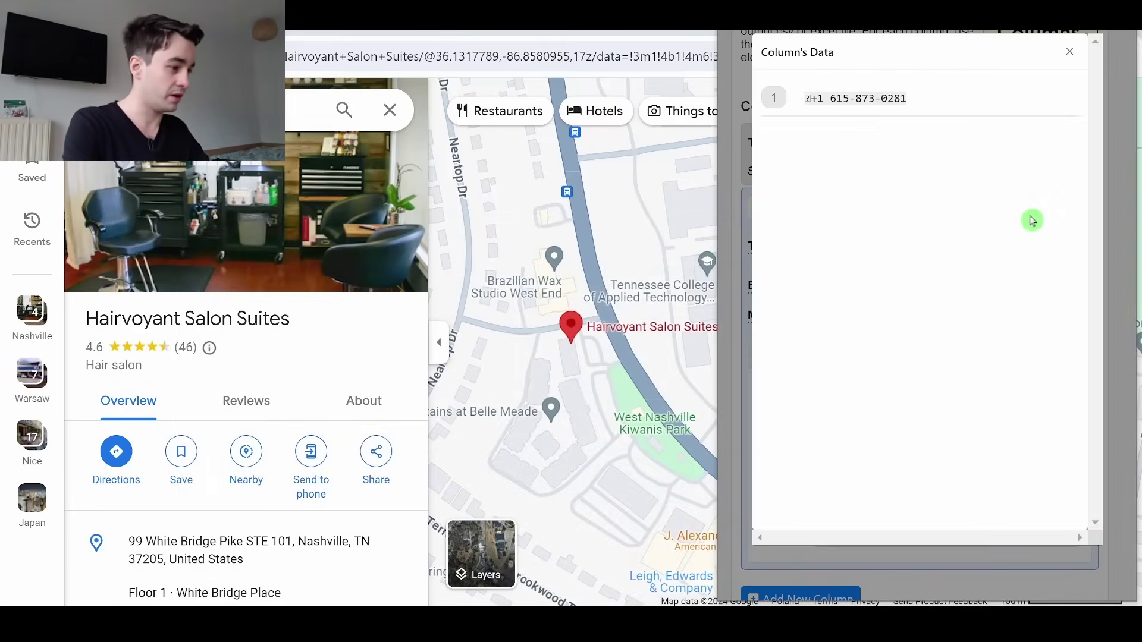
pyautogui.press('Escape')
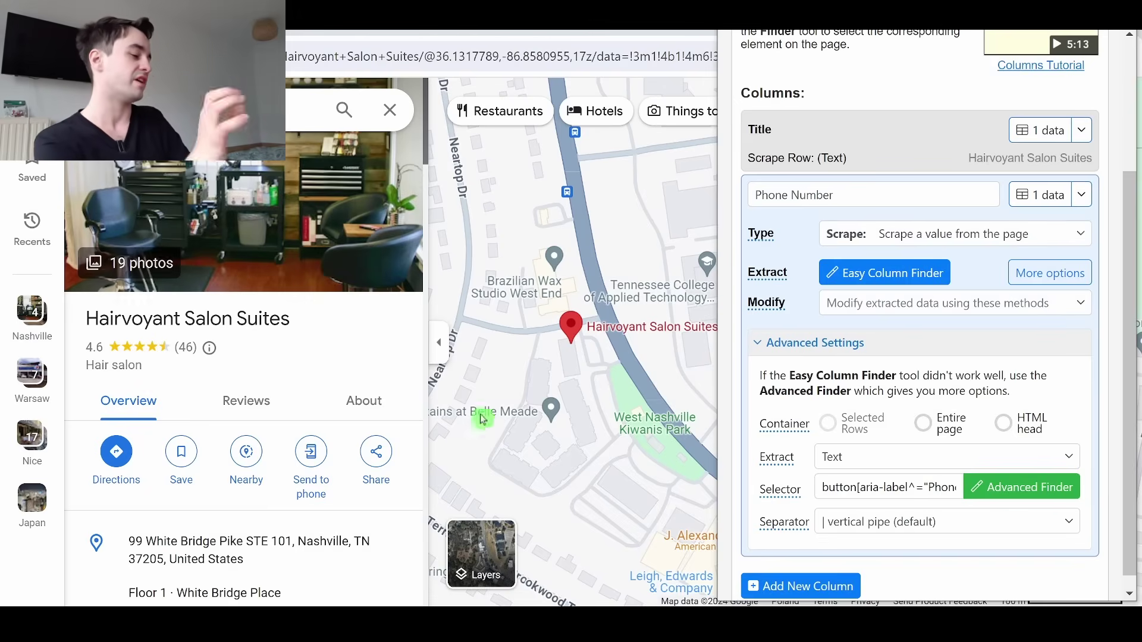
# Close the scraper panel to check the map, then reopen the Data Miner recipe panel
pyautogui.moveTo(515, 537)
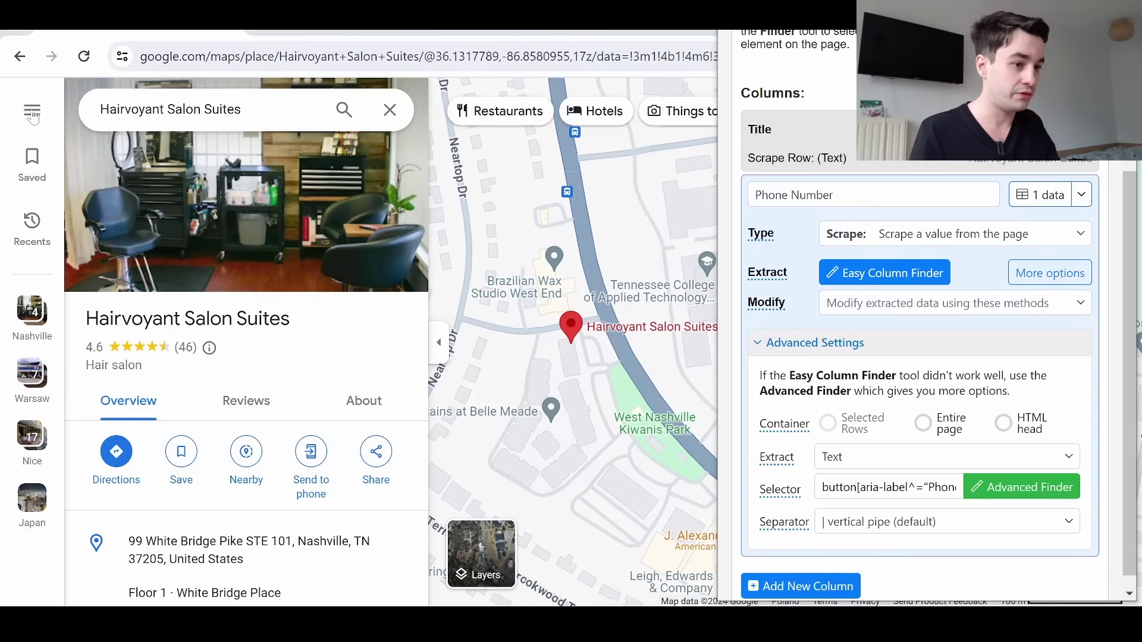
pyautogui.press('Escape')
pyautogui.click(32, 111)
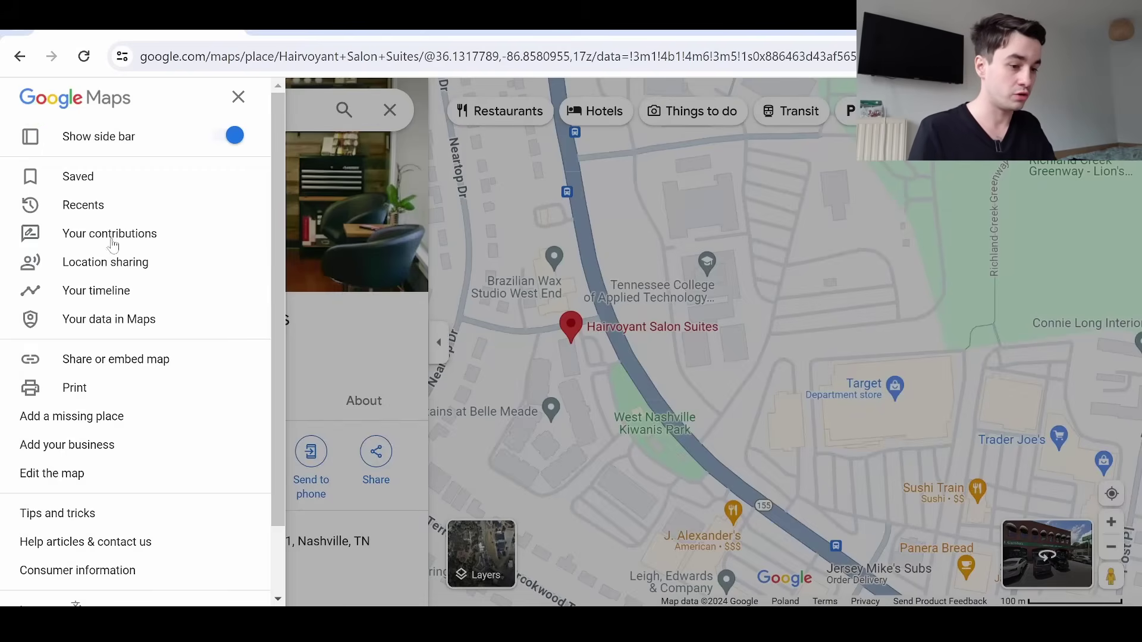
pyautogui.scroll(-2, 116, 357)
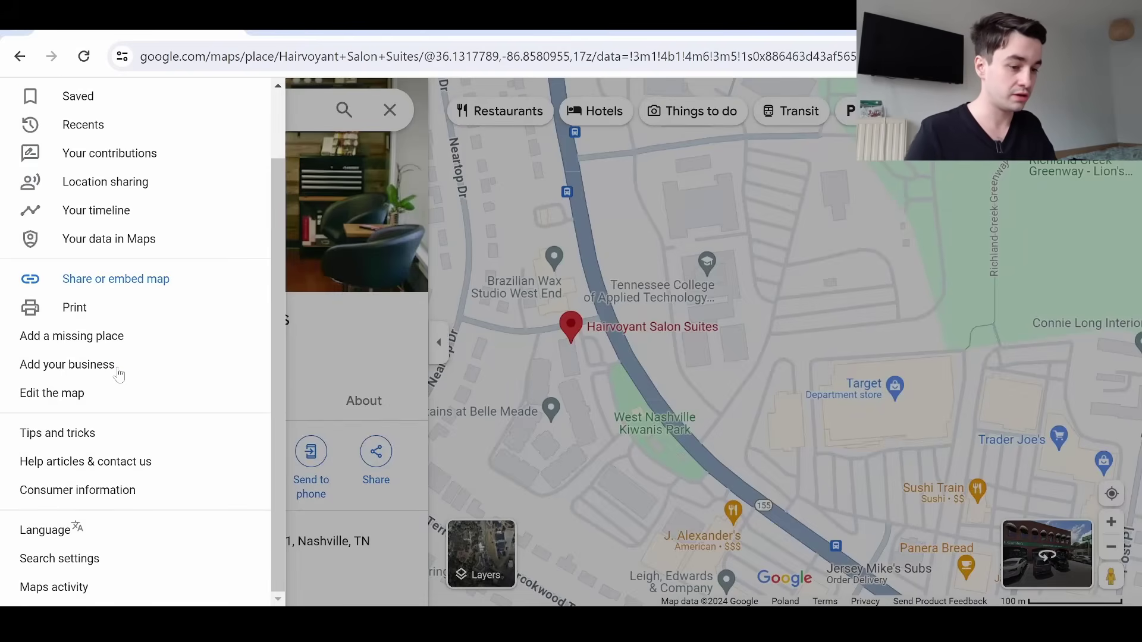
pyautogui.rightClick(38, 528)
pyautogui.click(90, 446)
# Rename the third column to Website and confirm it previews hairvoyant.com
pyautogui.click(780, 582)
pyautogui.moveTo(808, 374); pyautogui.dragTo(577, 361)
pyautogui.write('Website')
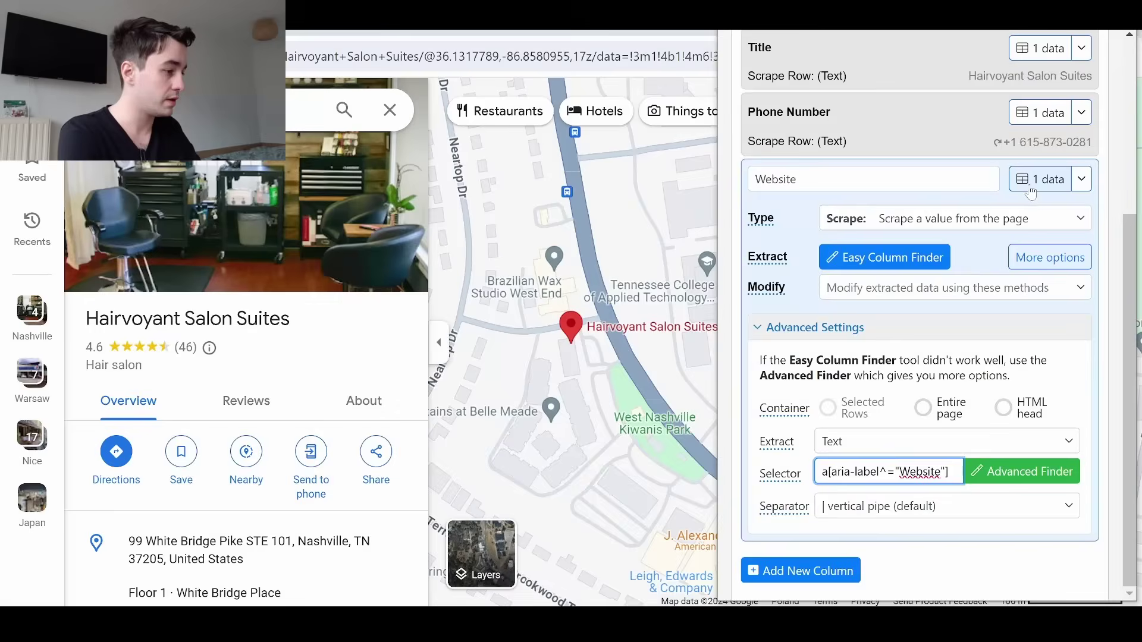
pyautogui.click(1030, 189)
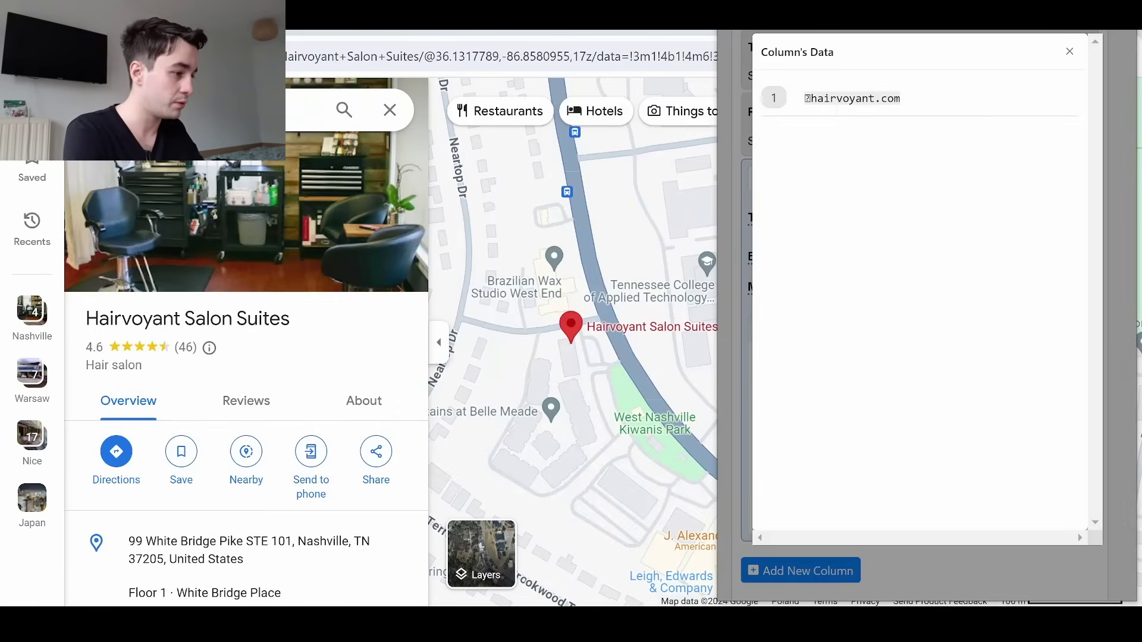
pyautogui.click(1069, 52)
pyautogui.click(1015, 123)
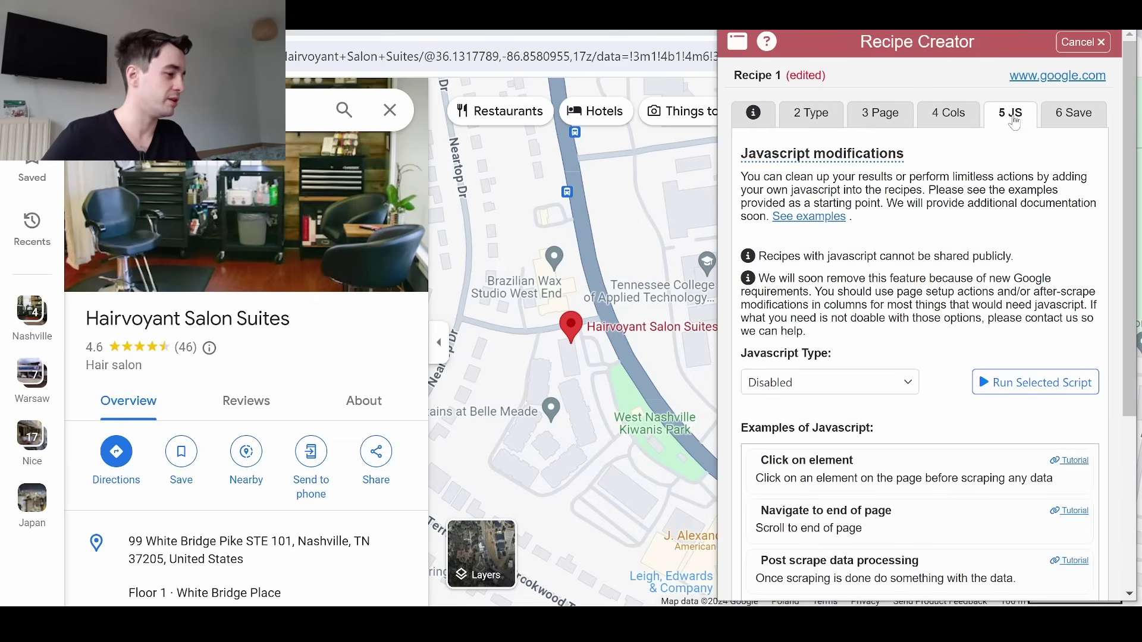
# Save the recipe as new under the name GMaps and scrape the current salon page with it
pyautogui.click(1067, 124)
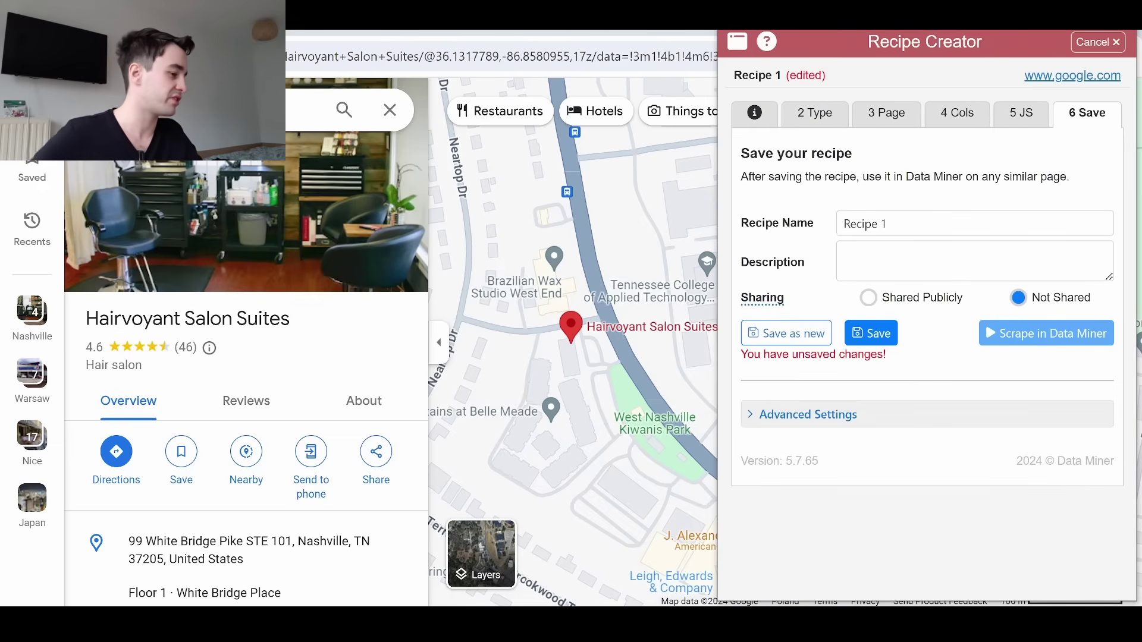
pyautogui.write('GMaps')
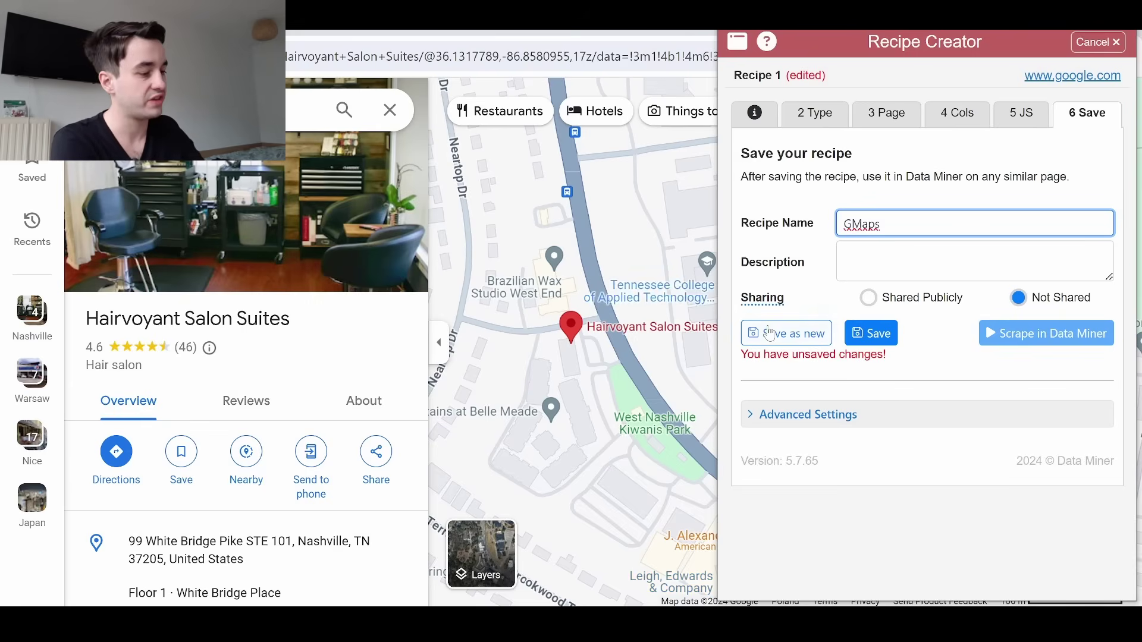
pyautogui.click(766, 331)
pyautogui.click(1093, 357)
pyautogui.click(1019, 349)
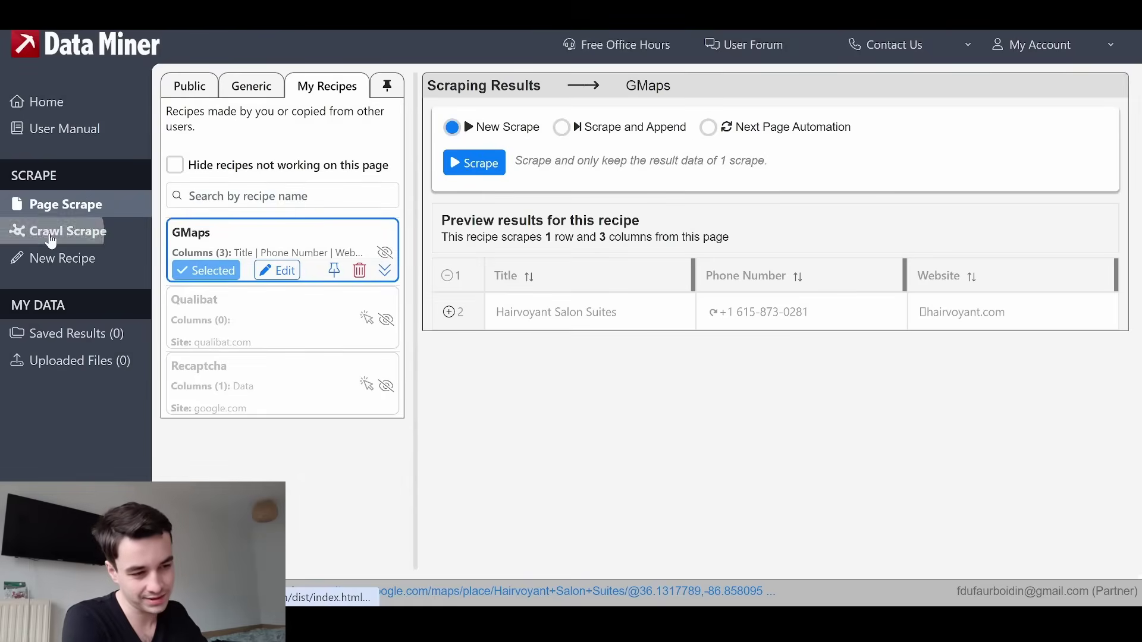
# Create a new crawl from five Maps place URLs copied from Excel cells A1:A5
pyautogui.click(18, 236)
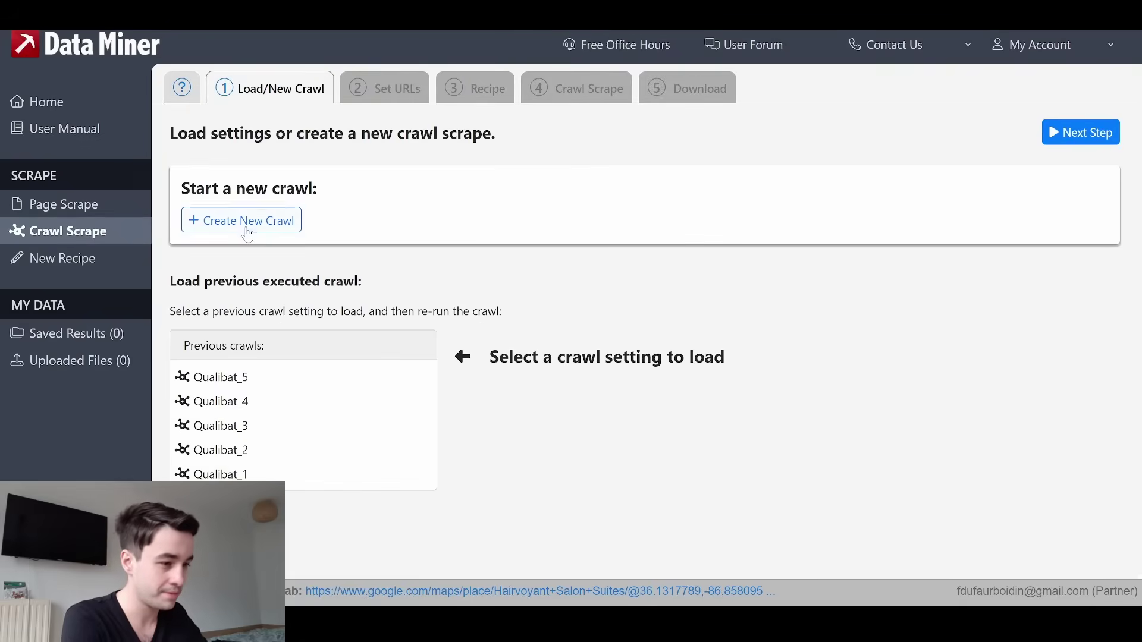
pyautogui.click(246, 228)
pyautogui.click(179, 236)
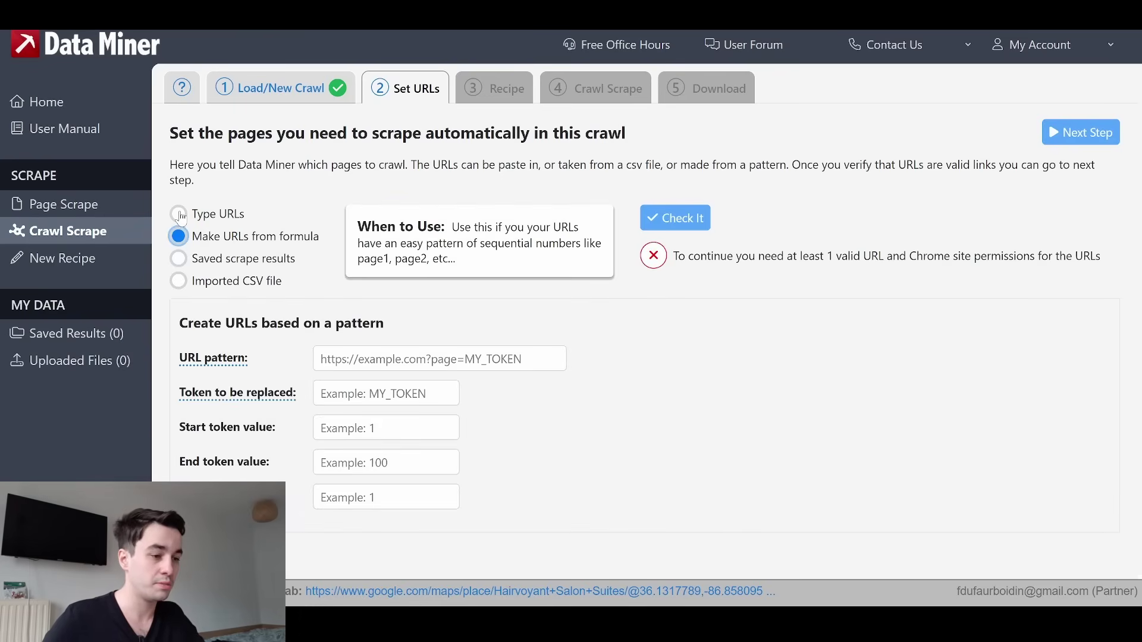
pyautogui.click(178, 214)
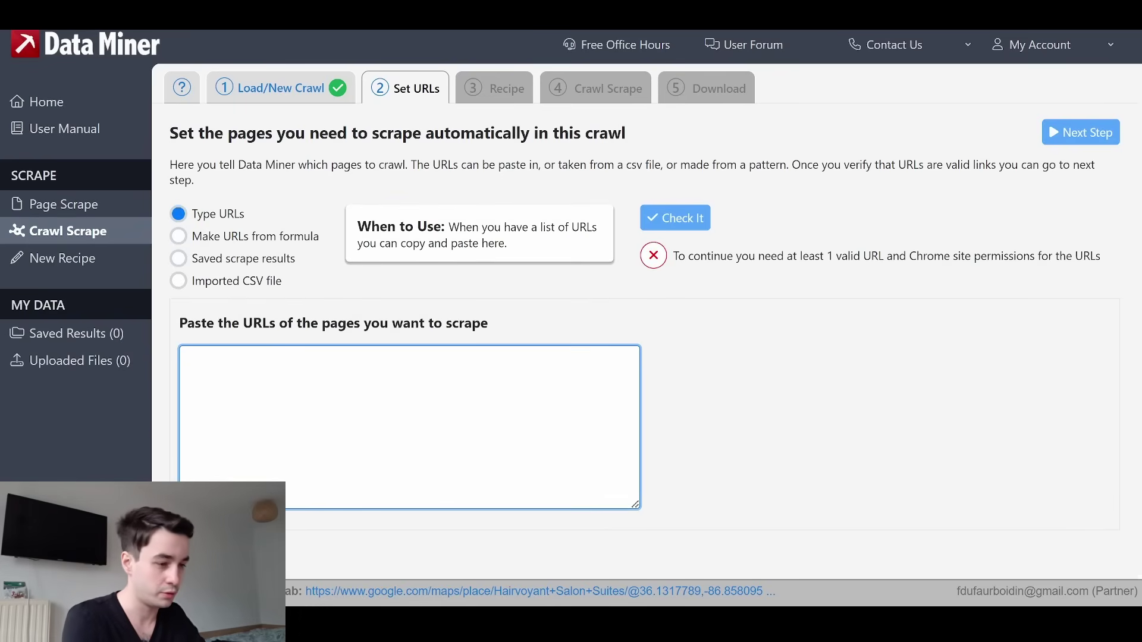
pyautogui.hotkey('alt', 'Tab')
pyautogui.moveTo(70, 205); pyautogui.dragTo(69, 282)
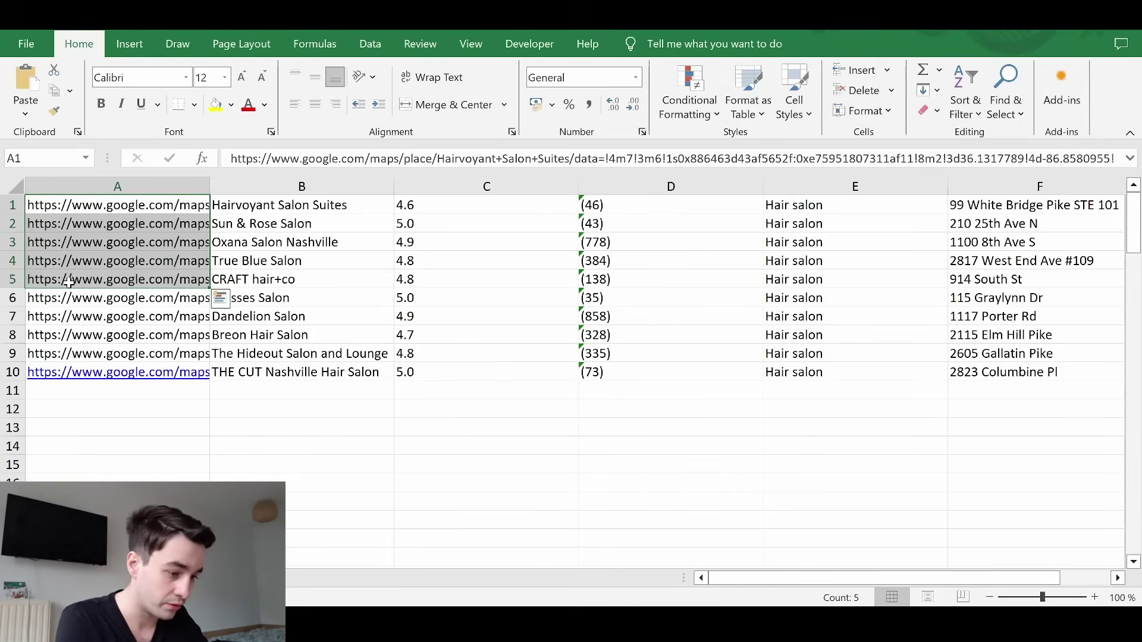
pyautogui.hotkey('ctrl', 'c')
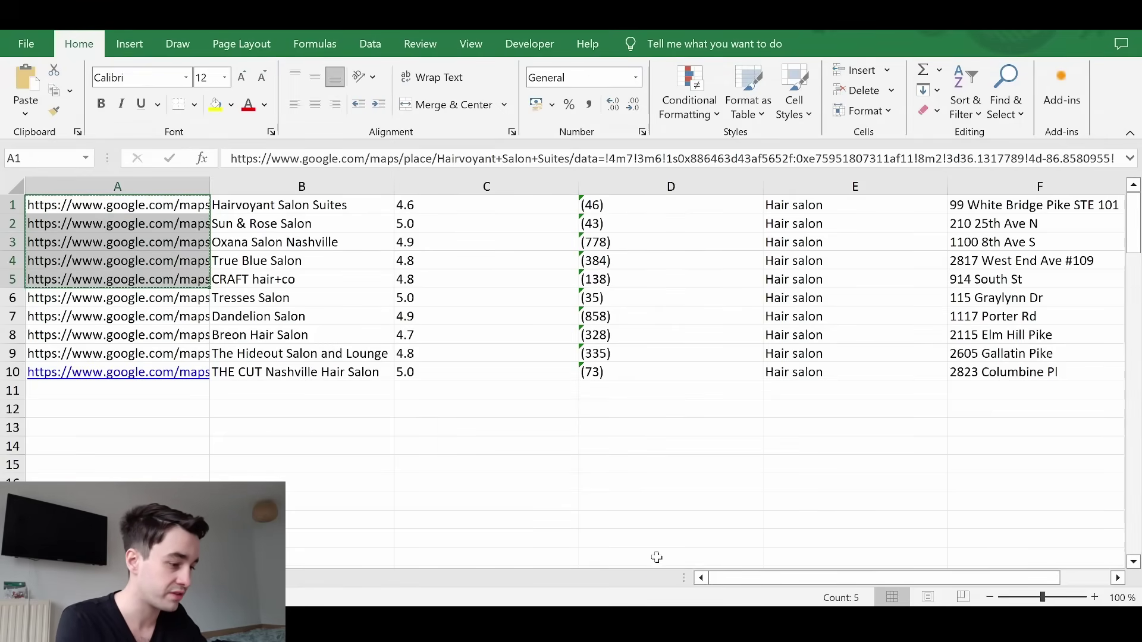
pyautogui.hotkey('alt', 'Tab')
pyautogui.hotkey('ctrl', 'v')
pyautogui.click(681, 220)
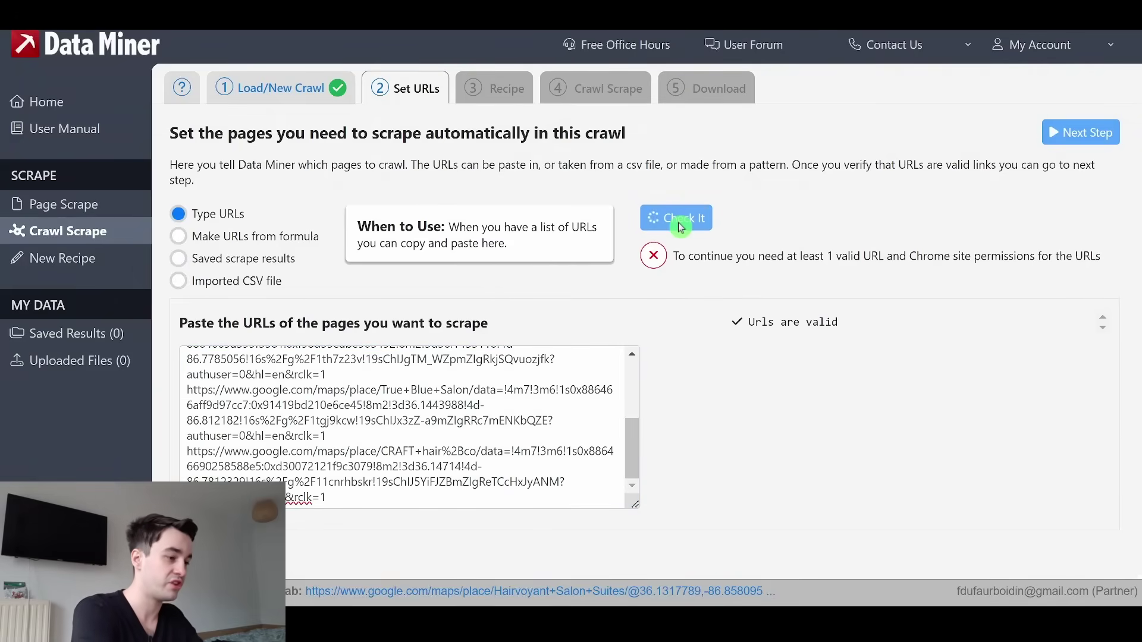
# Run the crawl named GMaps with the GMaps recipe and a 6-second wait after scraping
pyautogui.click(506, 88)
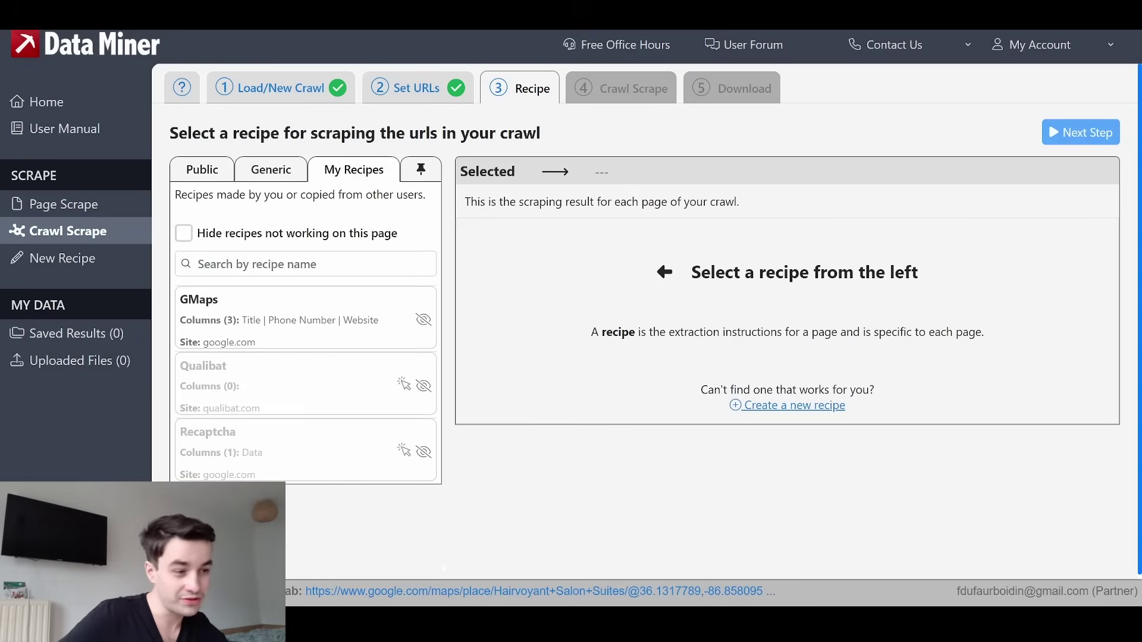
pyautogui.click(264, 311)
pyautogui.click(624, 87)
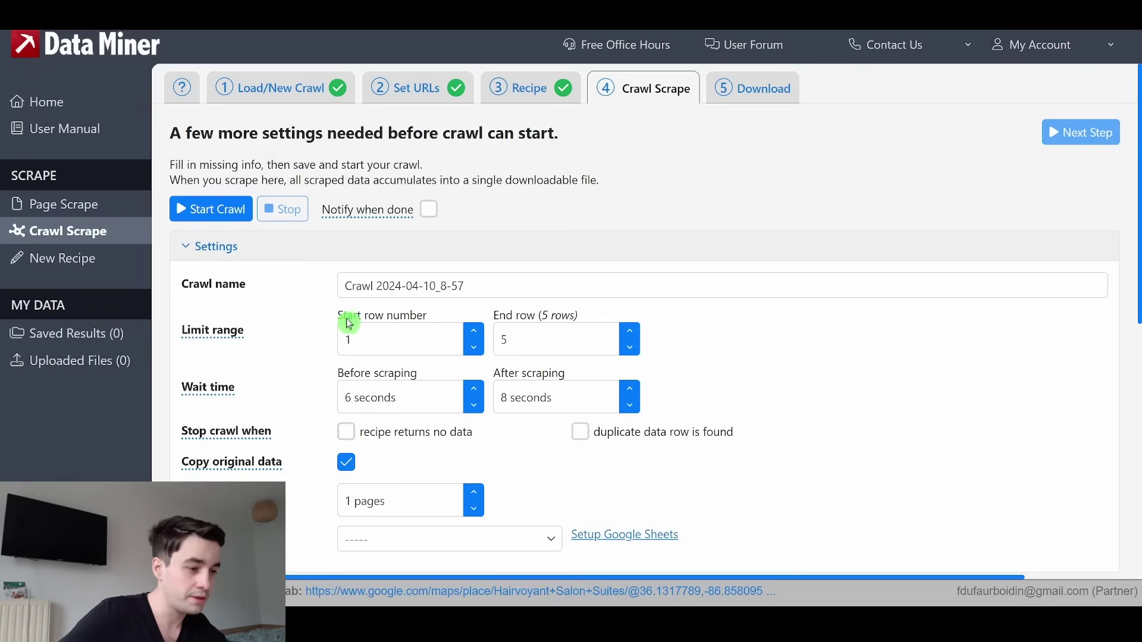
pyautogui.write('GMaps')
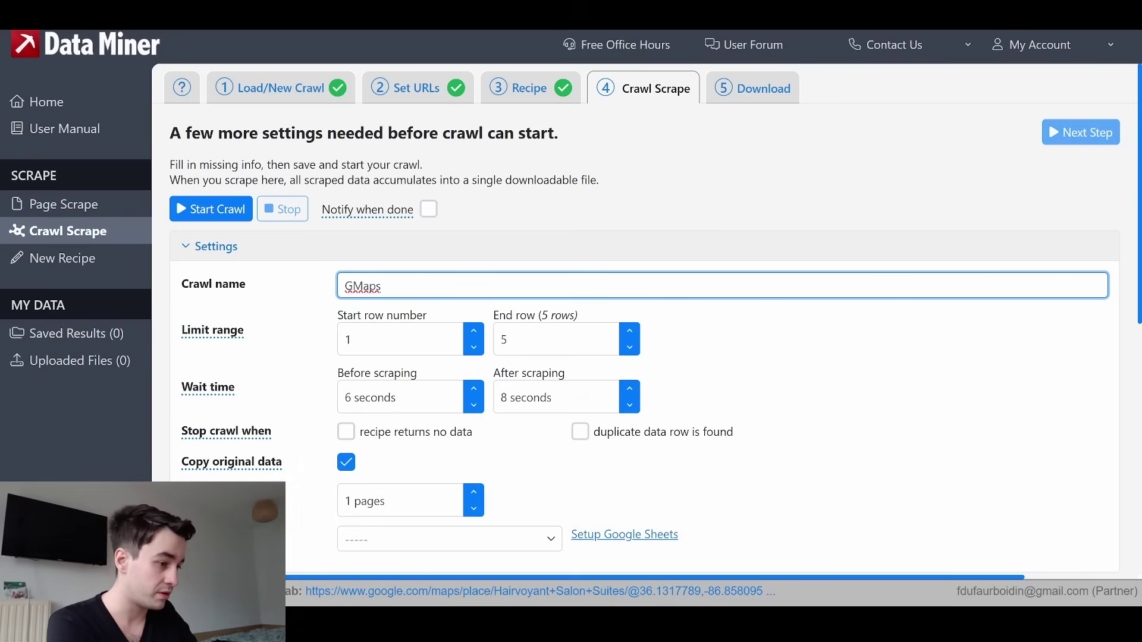
pyautogui.click(638, 408)
pyautogui.click(637, 408)
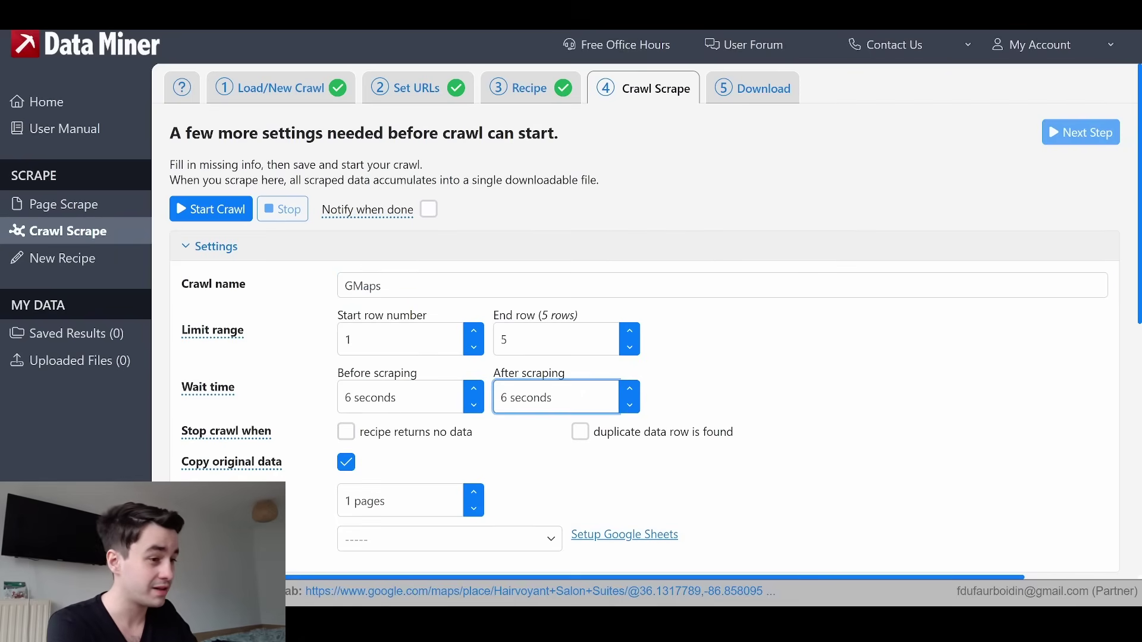
pyautogui.click(211, 221)
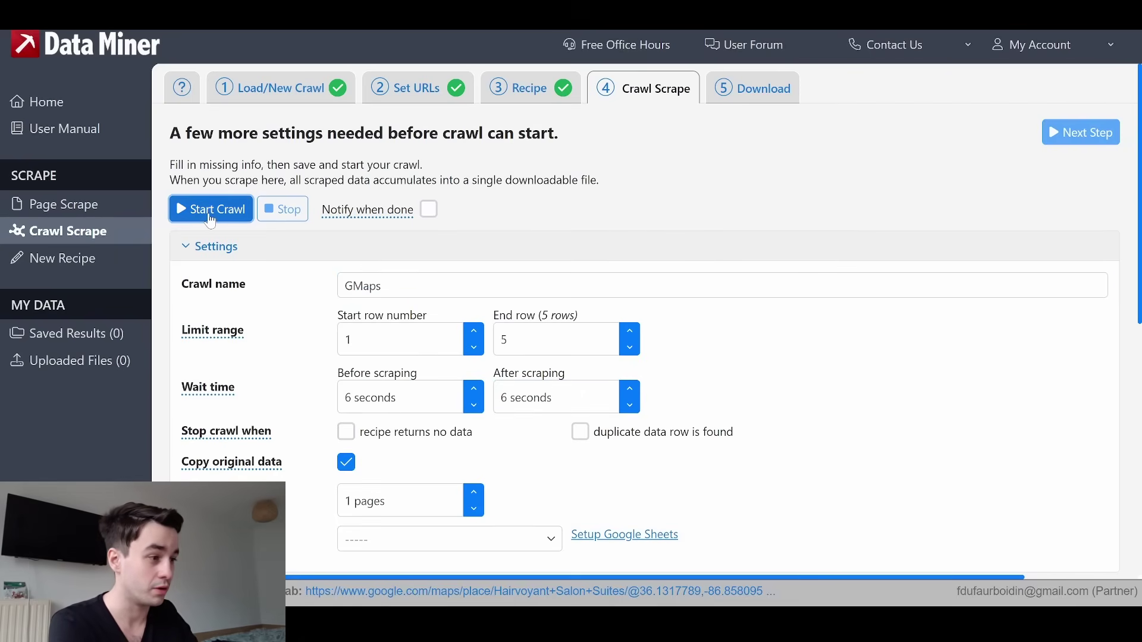
pyautogui.click(785, 98)
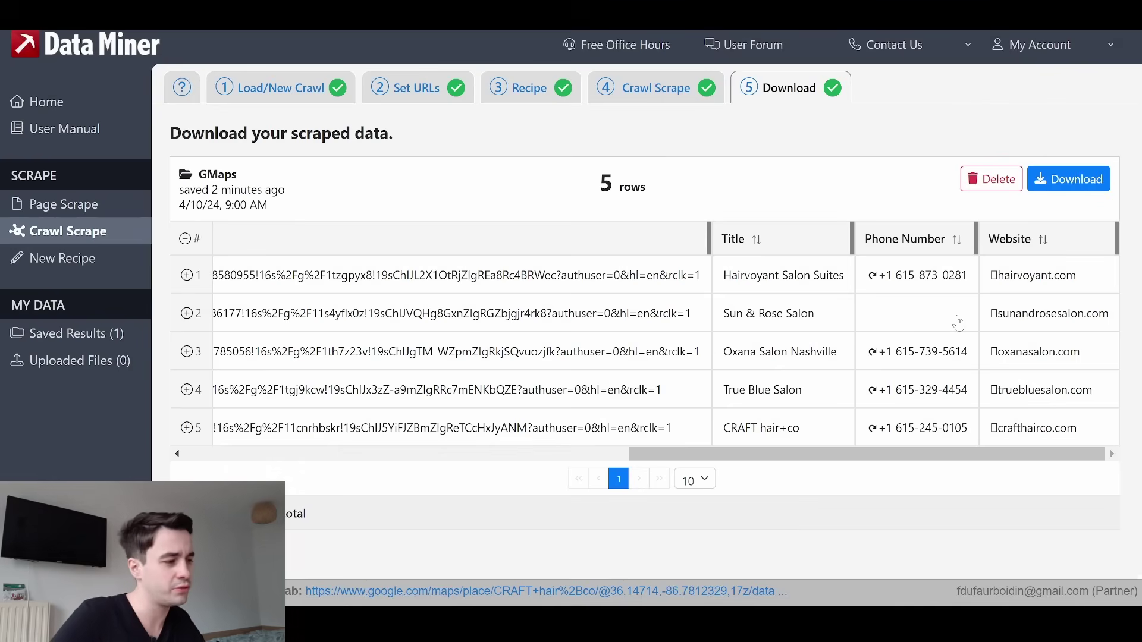
# Expand the first scraped salon row, then show the download options
pyautogui.click(1021, 265)
pyautogui.click(1048, 185)
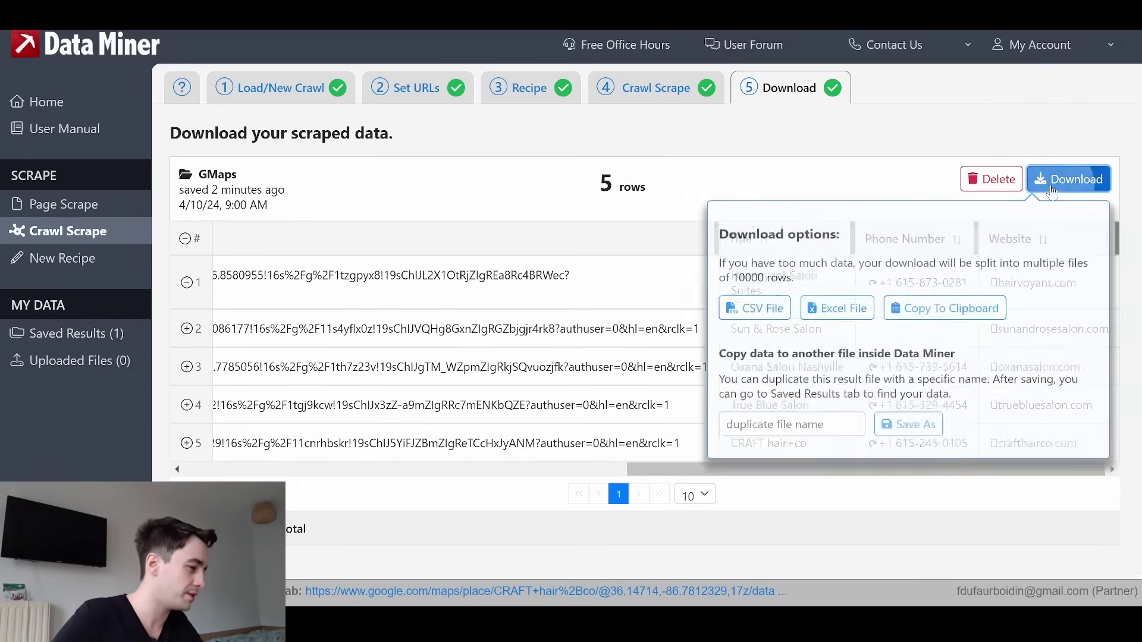
# Download the GMaps crawl results as an Excel file and check its Title column
pyautogui.click(852, 315)
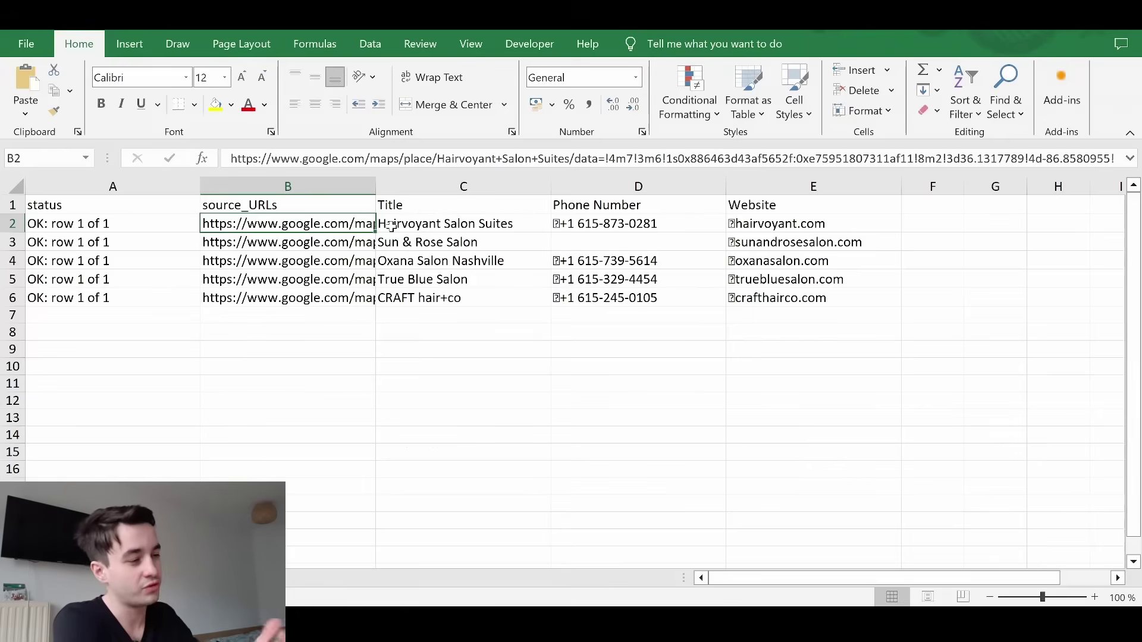
pyautogui.click(392, 220)
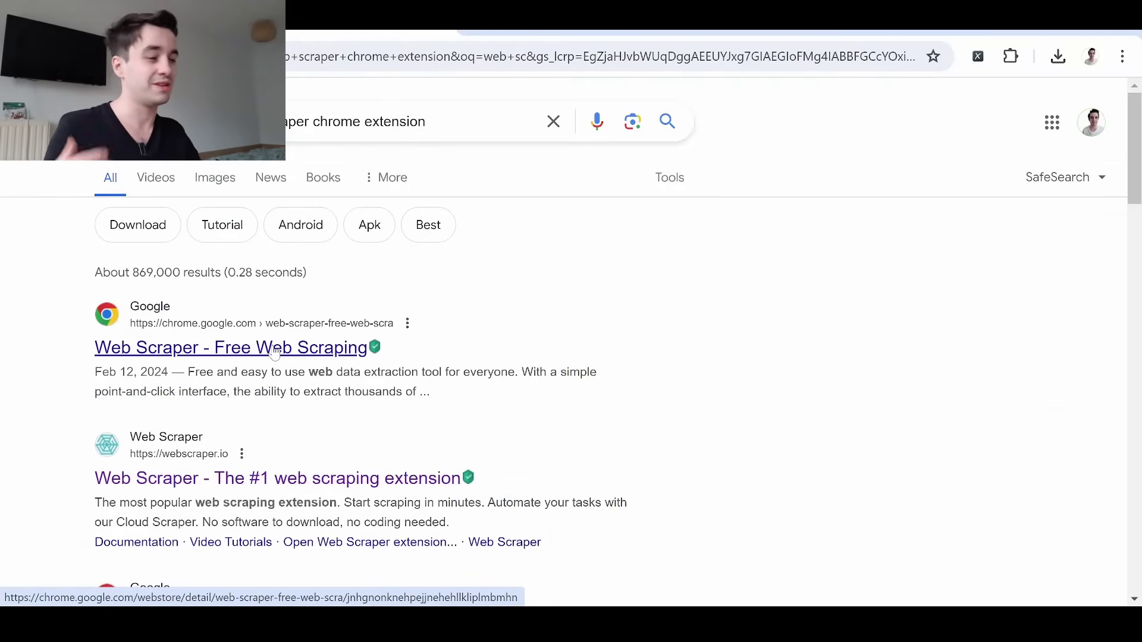
pyautogui.click(275, 353)
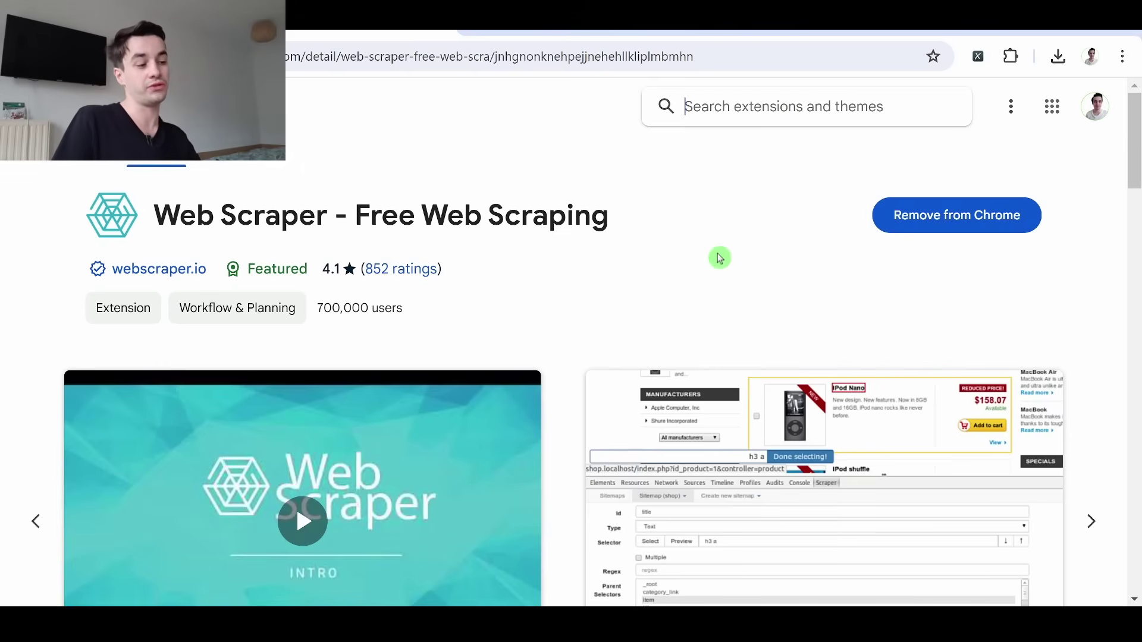
# Look over the Web Scraper store page, then return to the Nashville hair salon Maps tab
pyautogui.scroll(-1, 719, 257)
pyautogui.scroll(1, 720, 255)
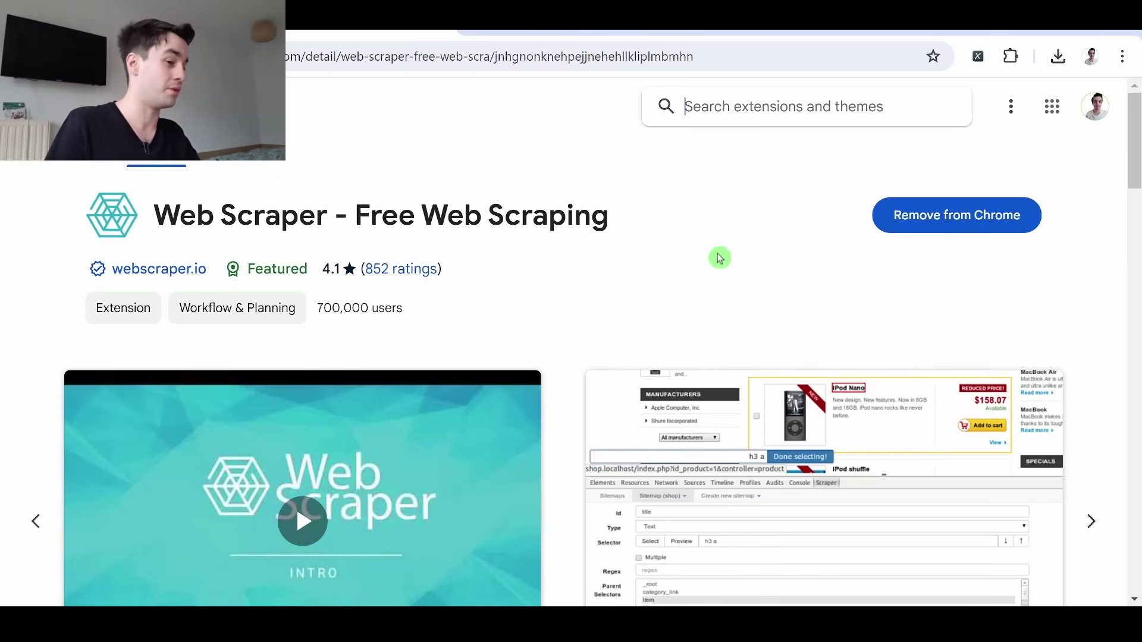
pyautogui.hotkey('ctrl', 'Tab')
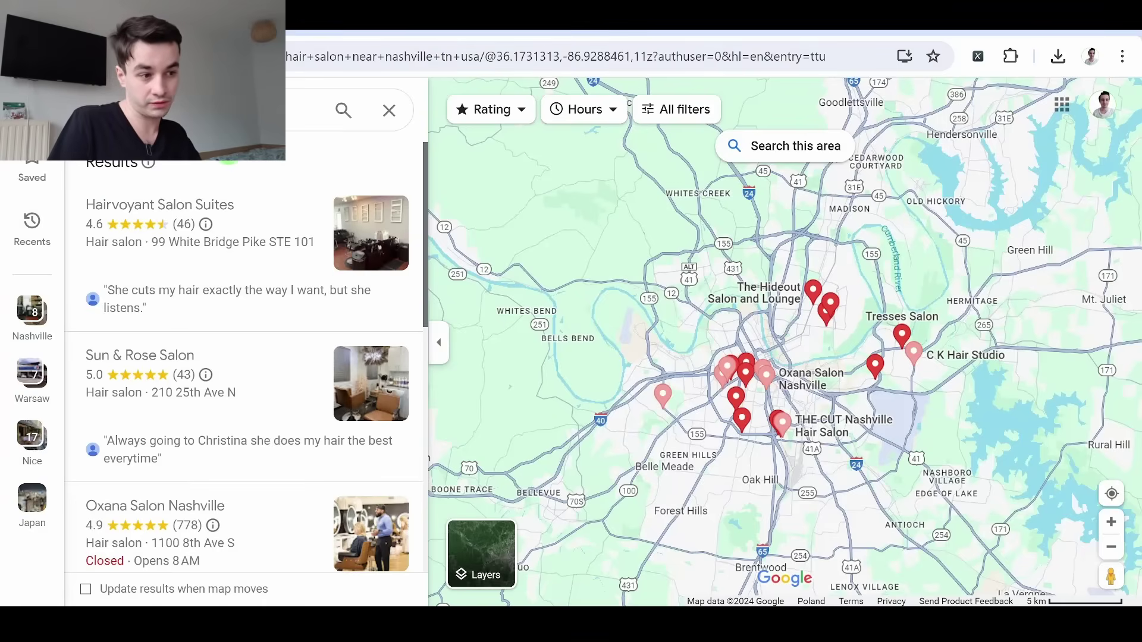
# Open Chrome DevTools on the Maps results and switch to the Web Scraper panel
pyautogui.rightClick(264, 169)
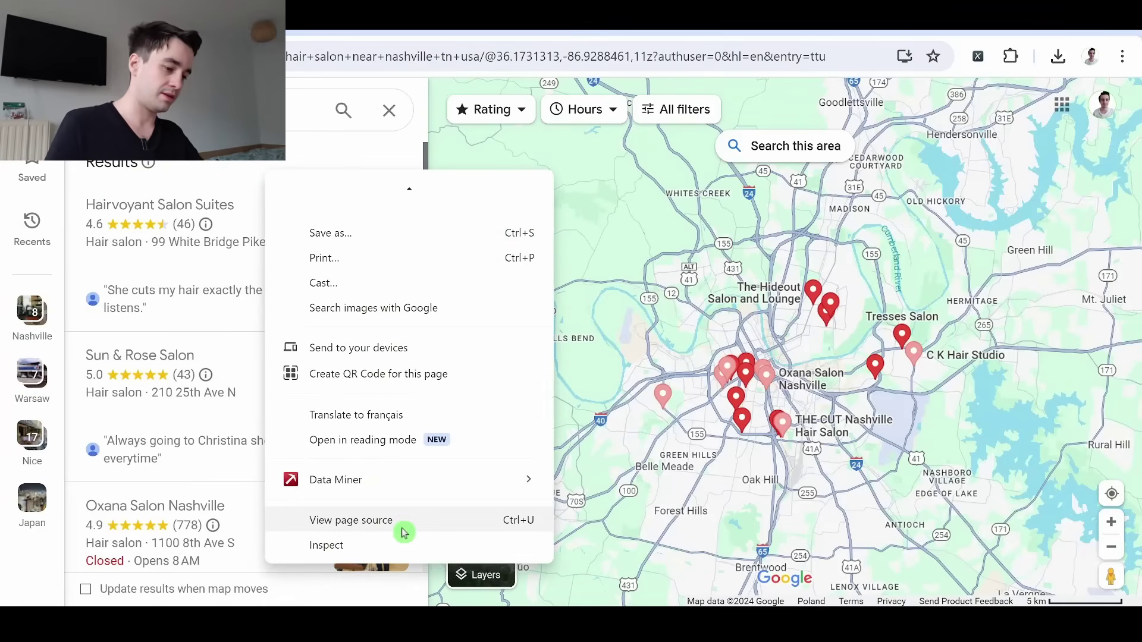
pyautogui.click(370, 546)
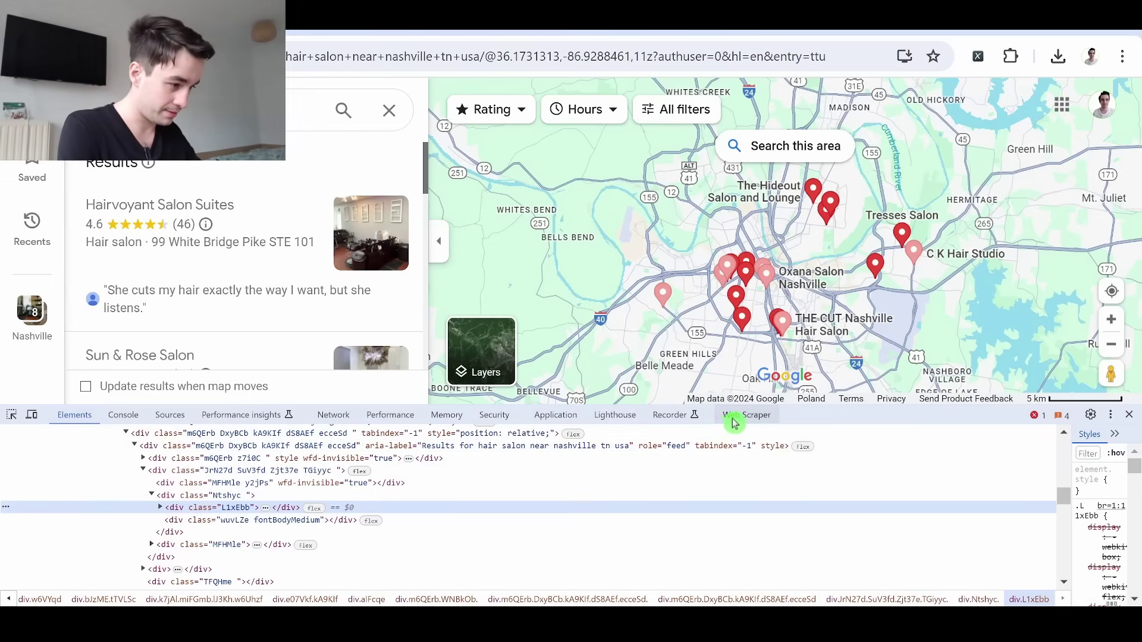
pyautogui.click(734, 417)
# Create a sitemap named Gmaps with the current Maps search address as its start URL
pyautogui.click(173, 435)
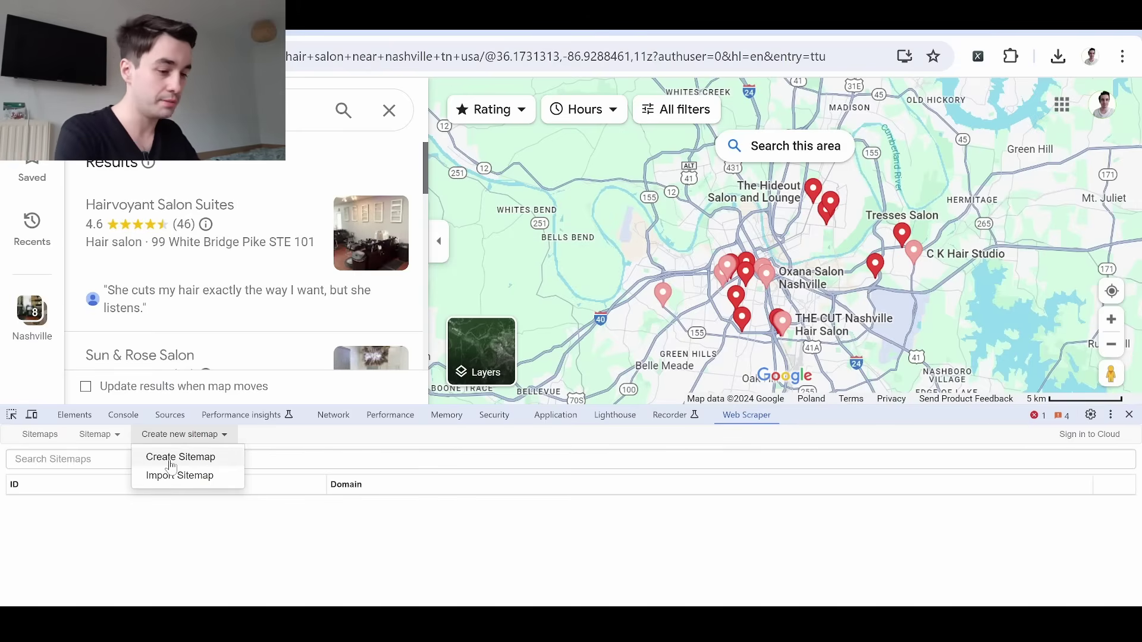
pyautogui.click(173, 458)
pyautogui.write('Gmaps')
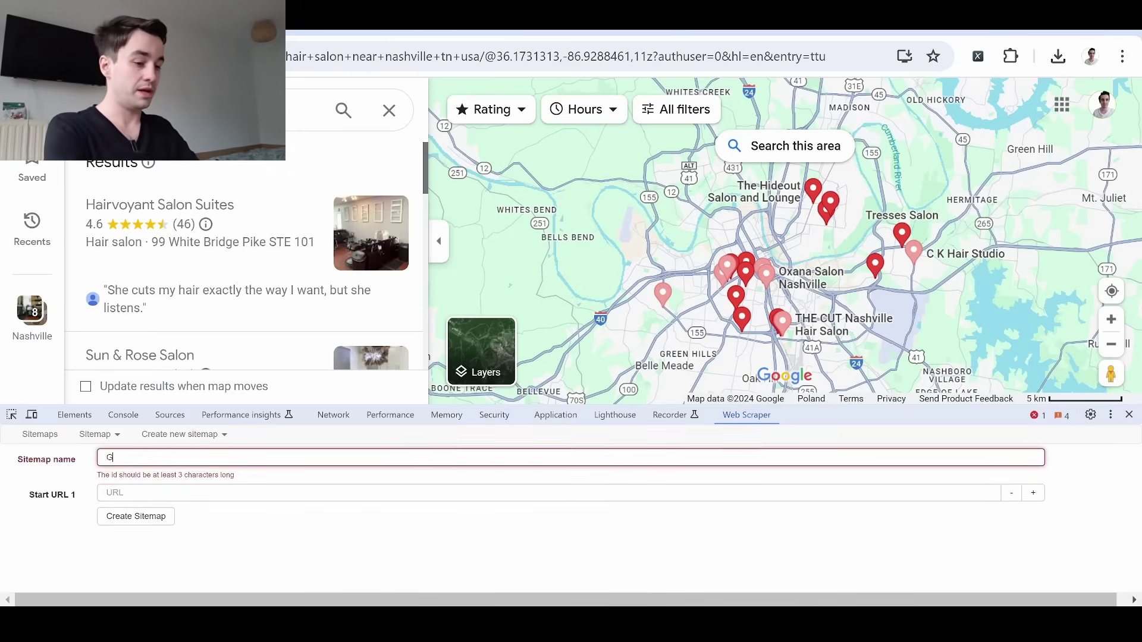
pyautogui.hotkey('ctrl', 'l')
pyautogui.hotkey('ctrl', 'c')
pyautogui.click(179, 479)
pyautogui.hotkey('ctrl', 'v')
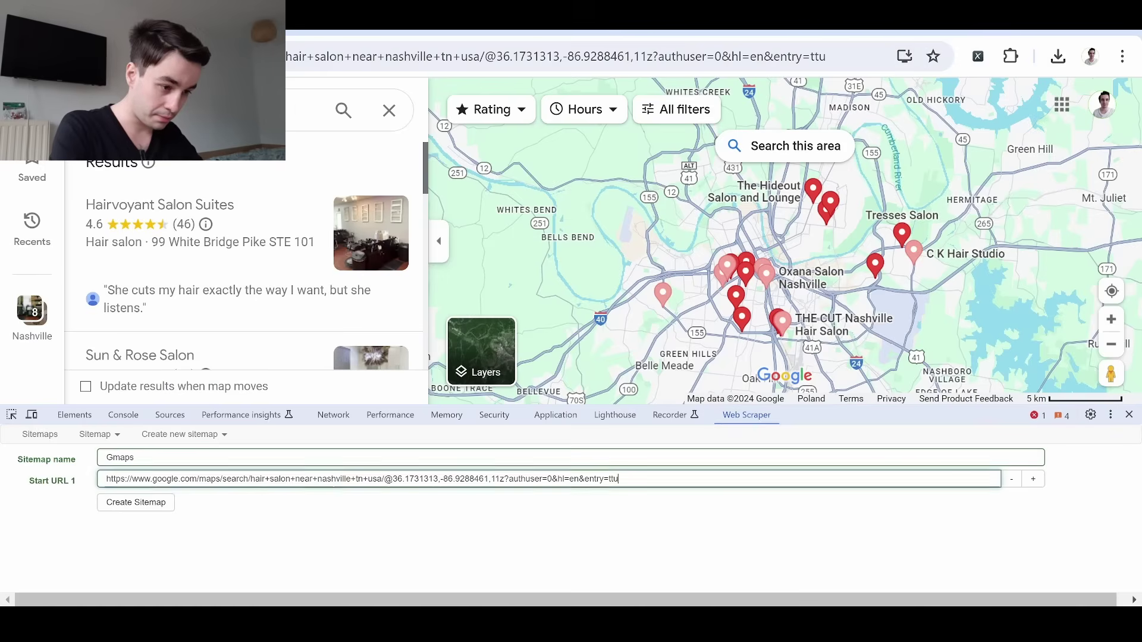
pyautogui.click(136, 503)
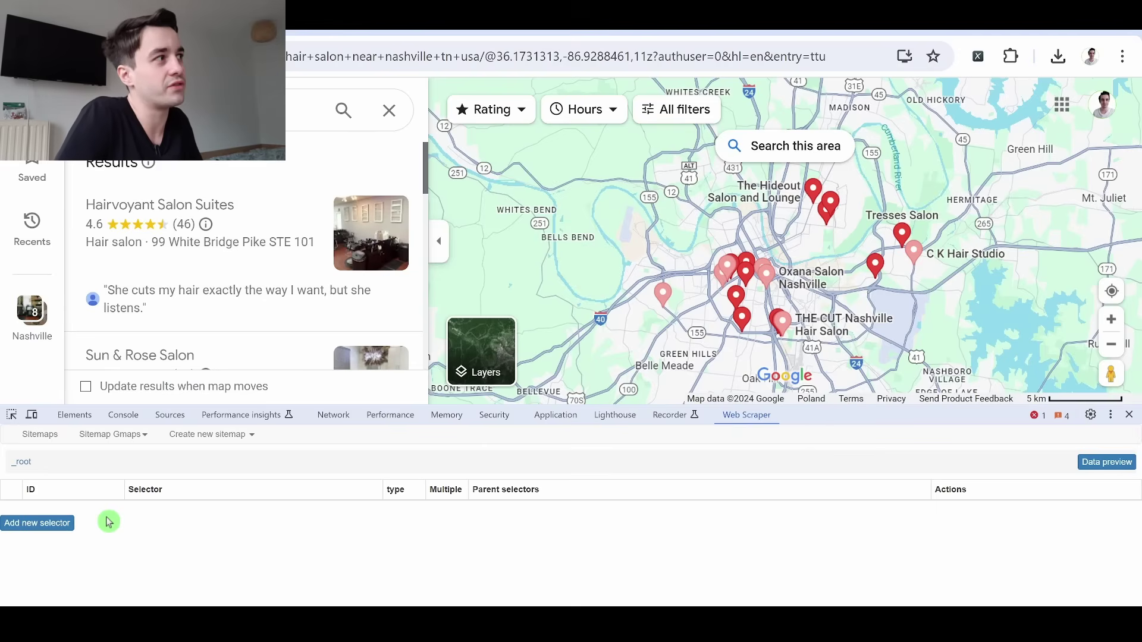
# Add a Link selector named Loop_Item with CSS selector div[role="feed"] a[aria-label][jsaction]
pyautogui.click(35, 523)
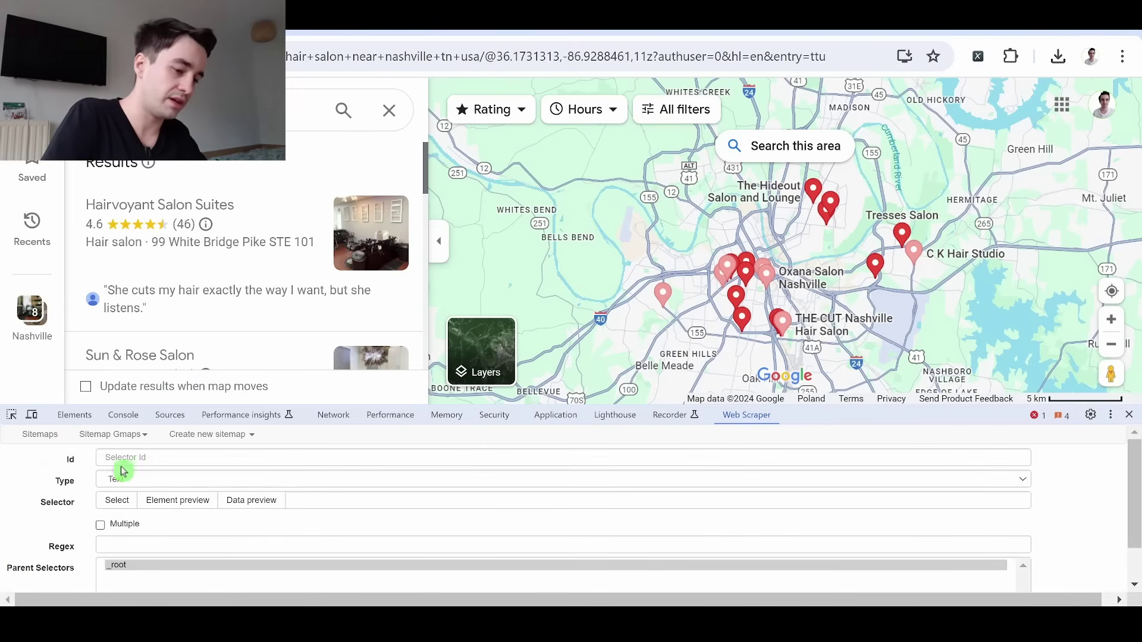
pyautogui.scroll(-1, 214, 241)
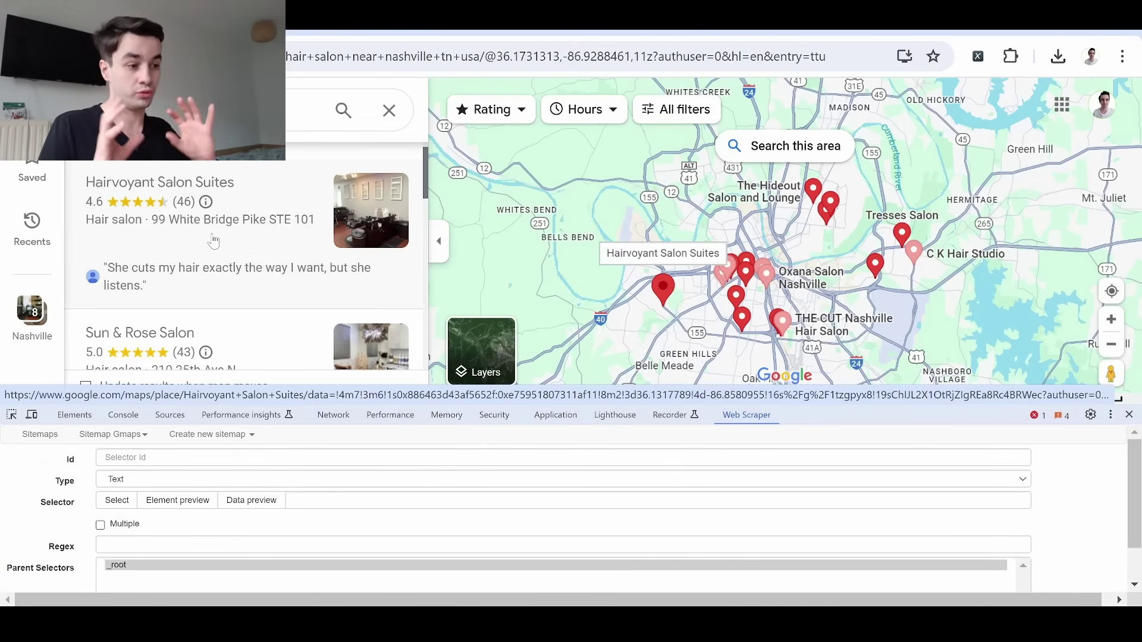
pyautogui.scroll(-4, 213, 241)
pyautogui.scroll(3, 213, 240)
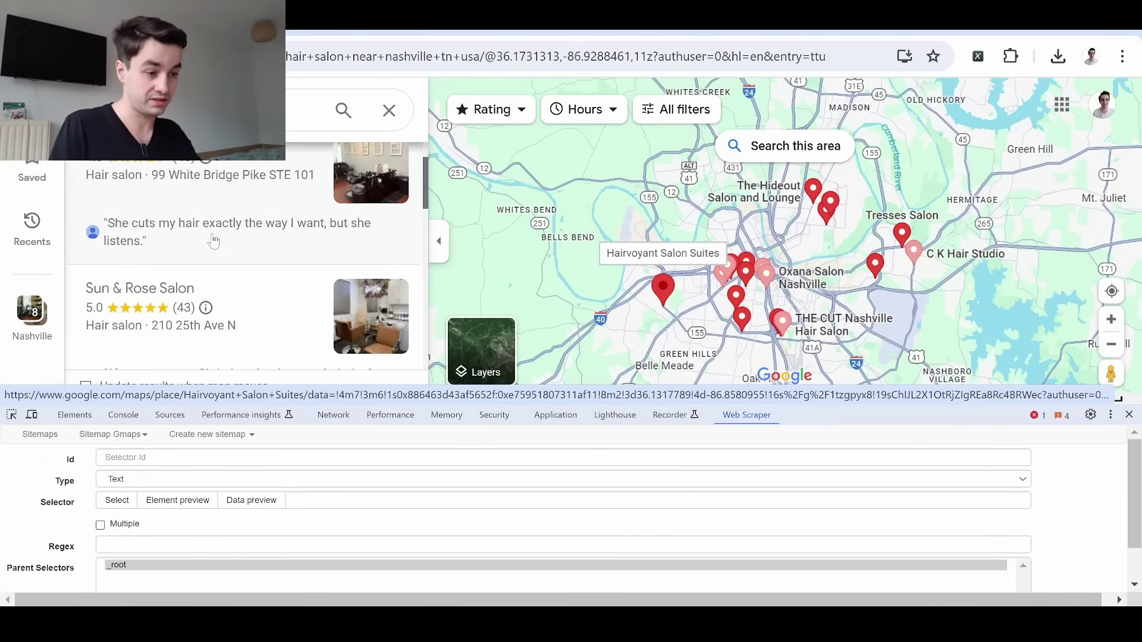
pyautogui.click(179, 458)
pyautogui.write('Loop_Item')
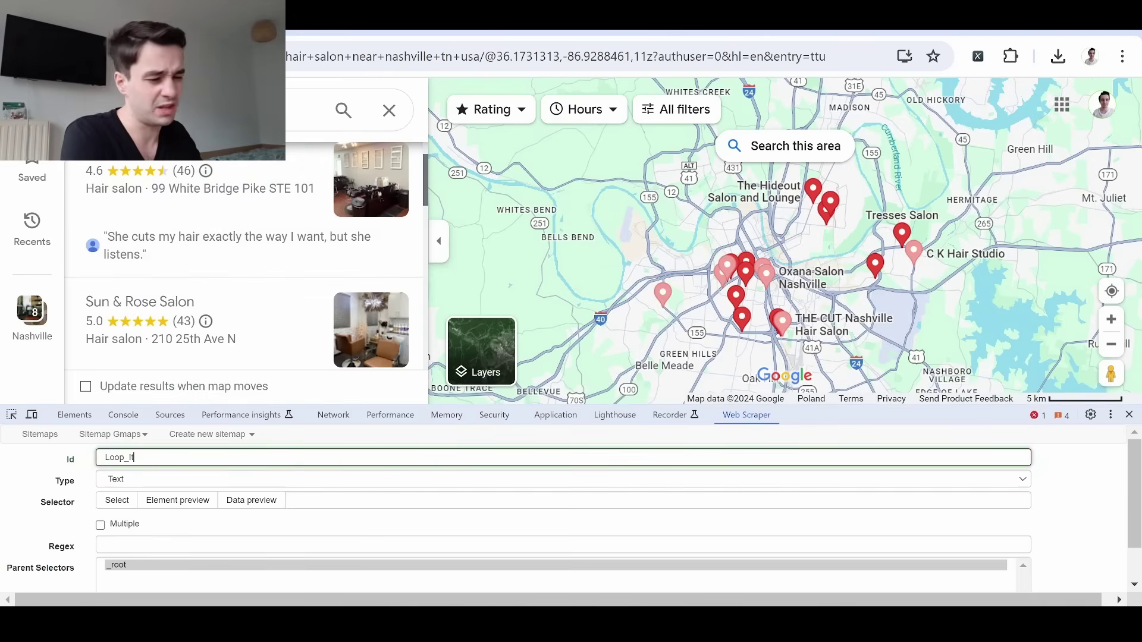
pyautogui.click(148, 479)
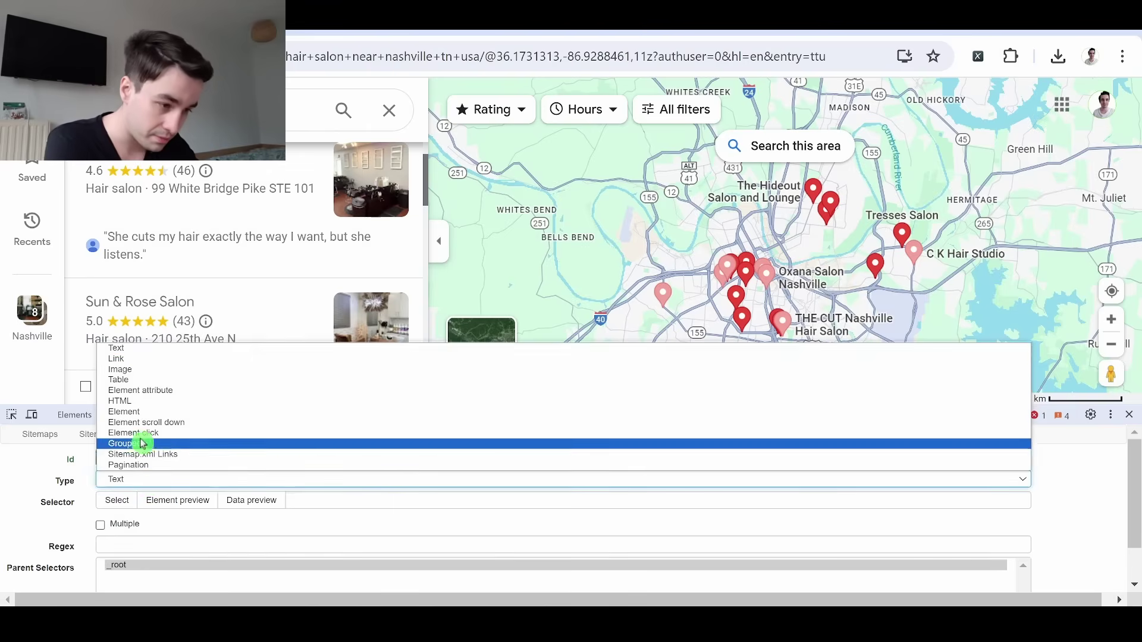
pyautogui.click(148, 359)
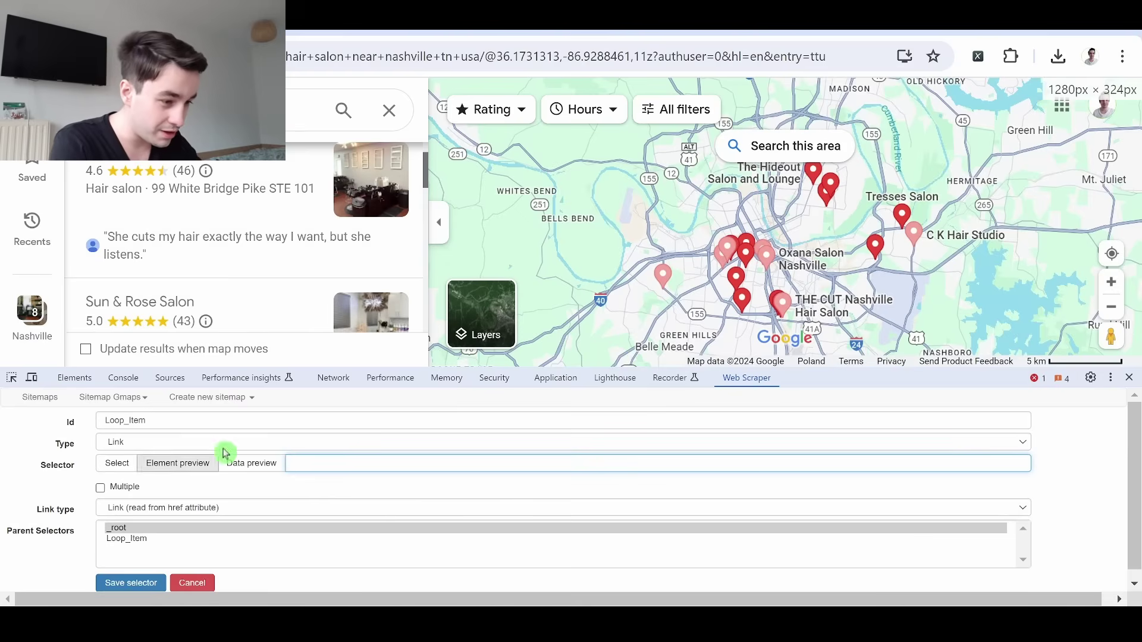
pyautogui.click(293, 465)
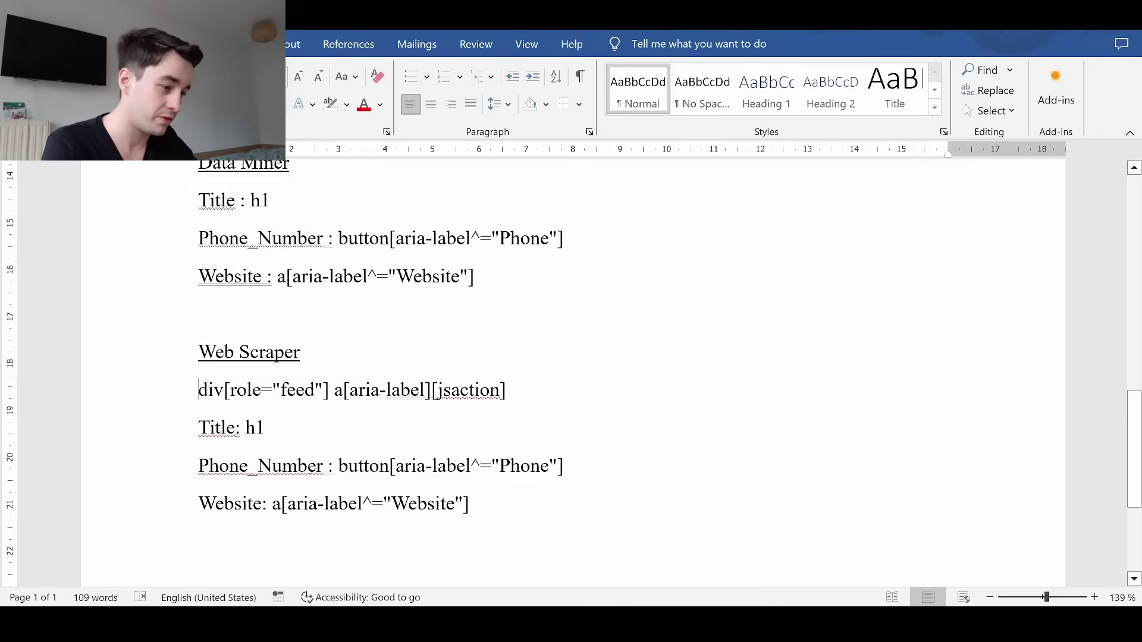
pyautogui.hotkey('shift', 'Down')
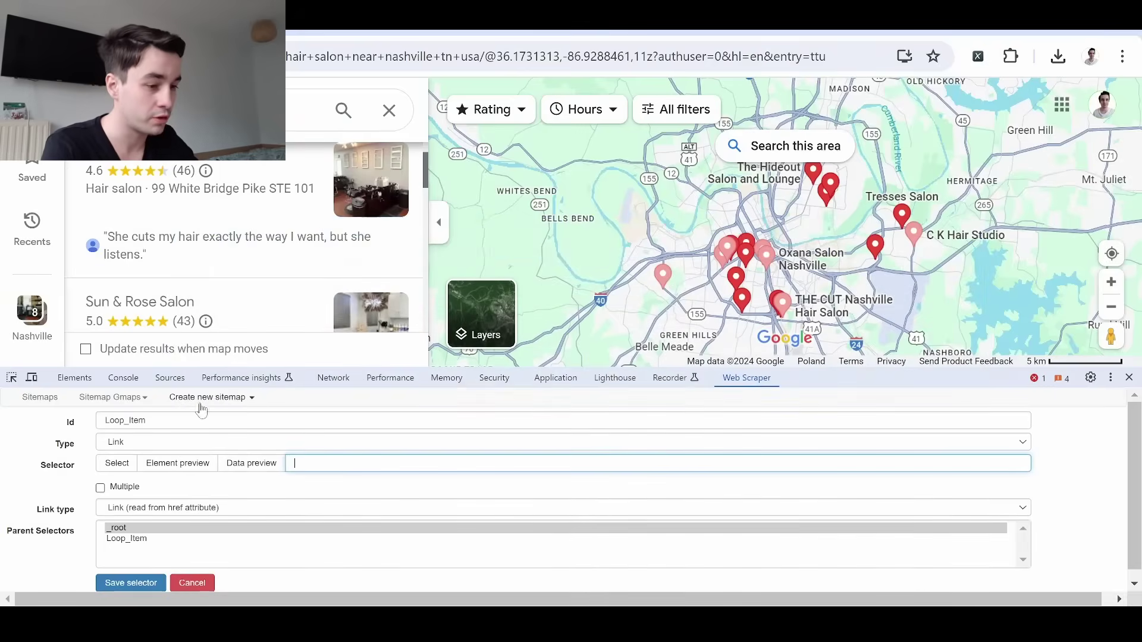
pyautogui.hotkey('ctrl', 'v')
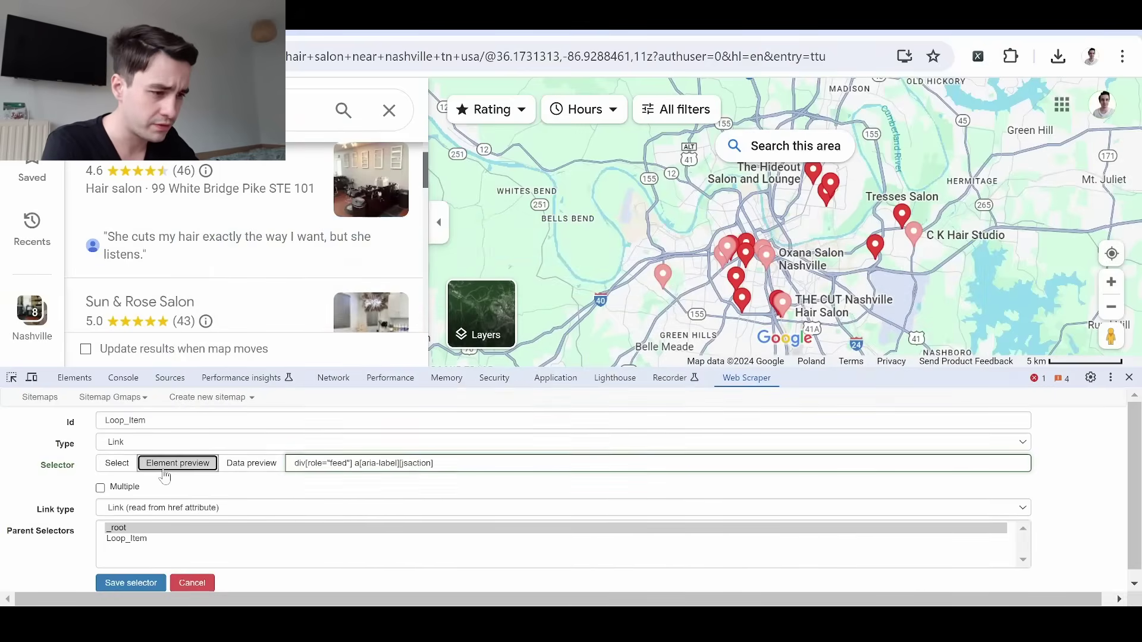
# Preview Loop_Item until it matches 17 results, make it Multiple, save it and open it
pyautogui.click(166, 467)
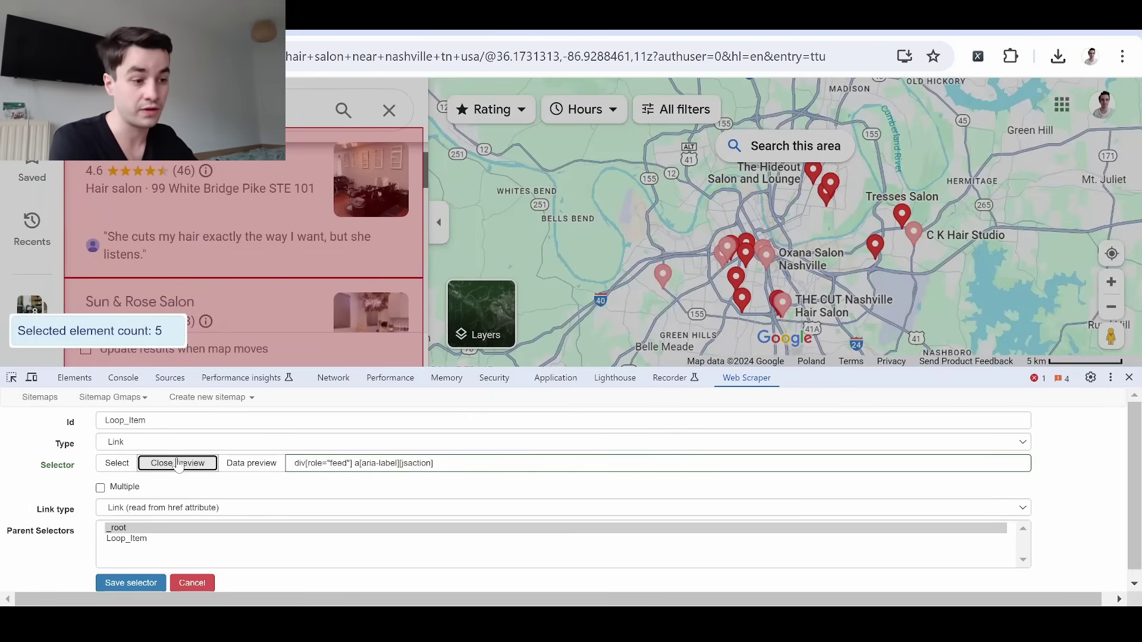
pyautogui.click(178, 464)
pyautogui.scroll(-10, 246, 238)
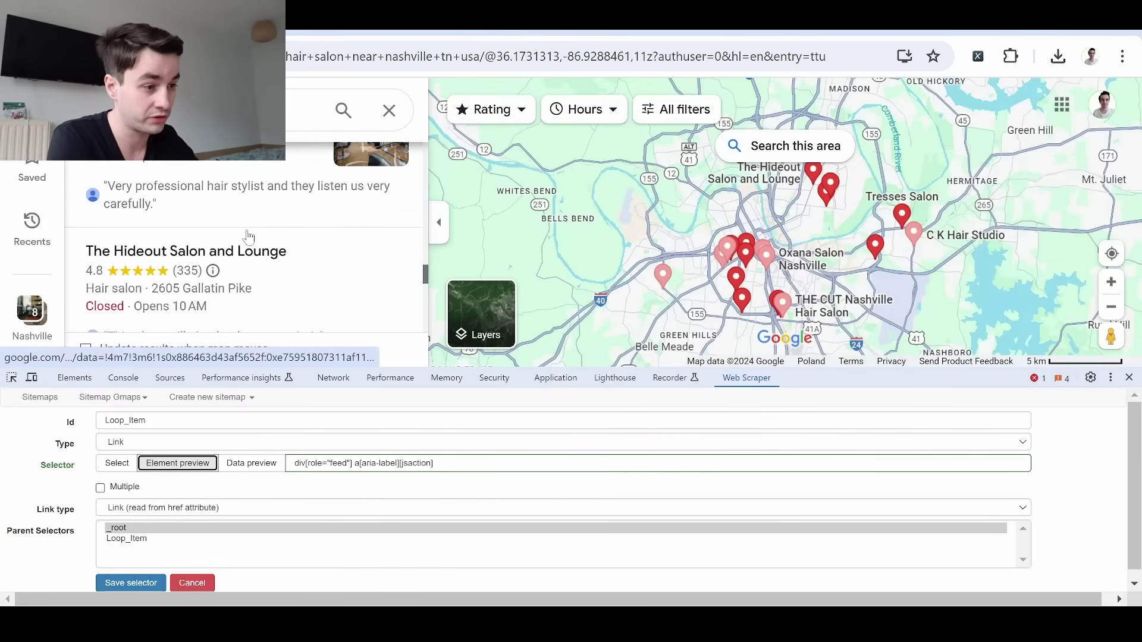
pyautogui.click(177, 462)
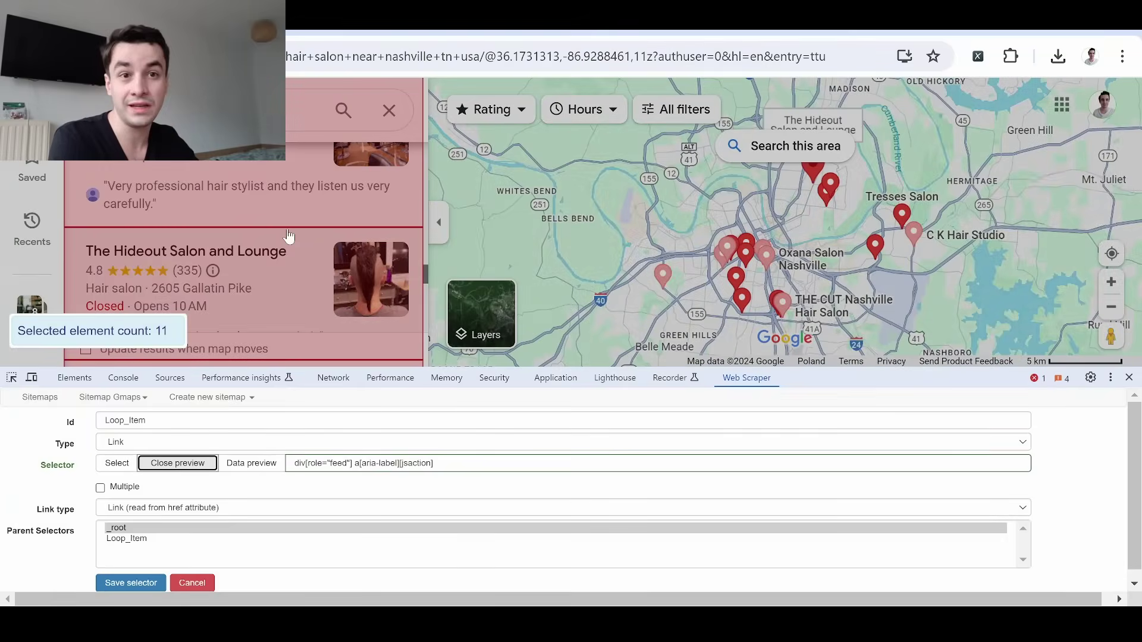
pyautogui.scroll(-5, 289, 236)
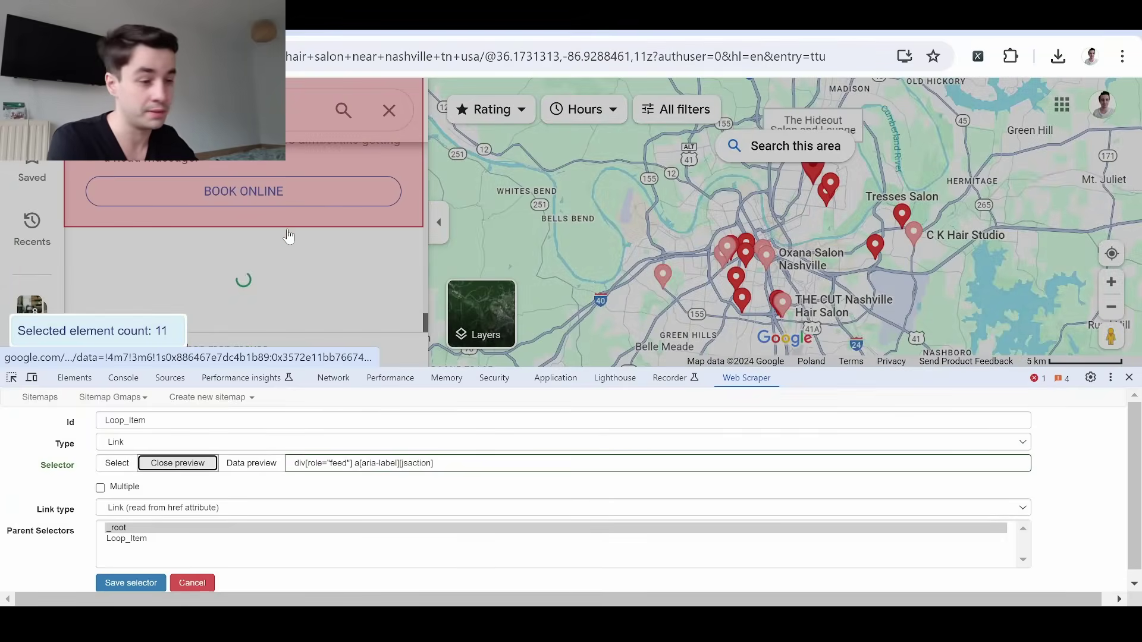
pyautogui.click(197, 465)
pyautogui.click(197, 465)
pyautogui.scroll(-3, 262, 229)
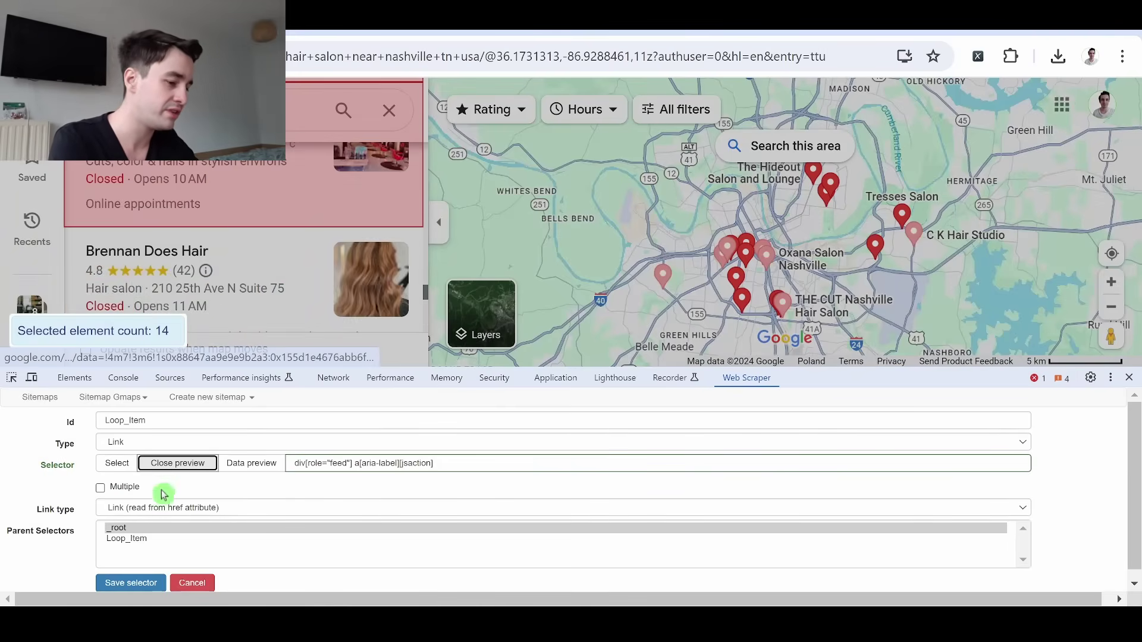
pyautogui.click(177, 463)
pyautogui.click(177, 463)
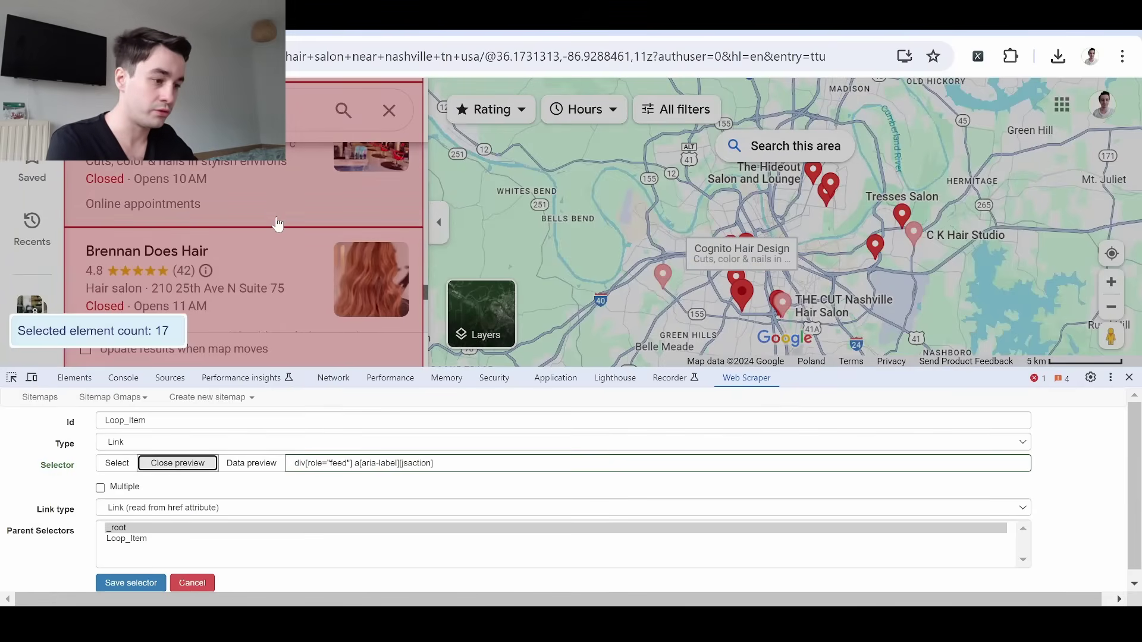
pyautogui.click(178, 464)
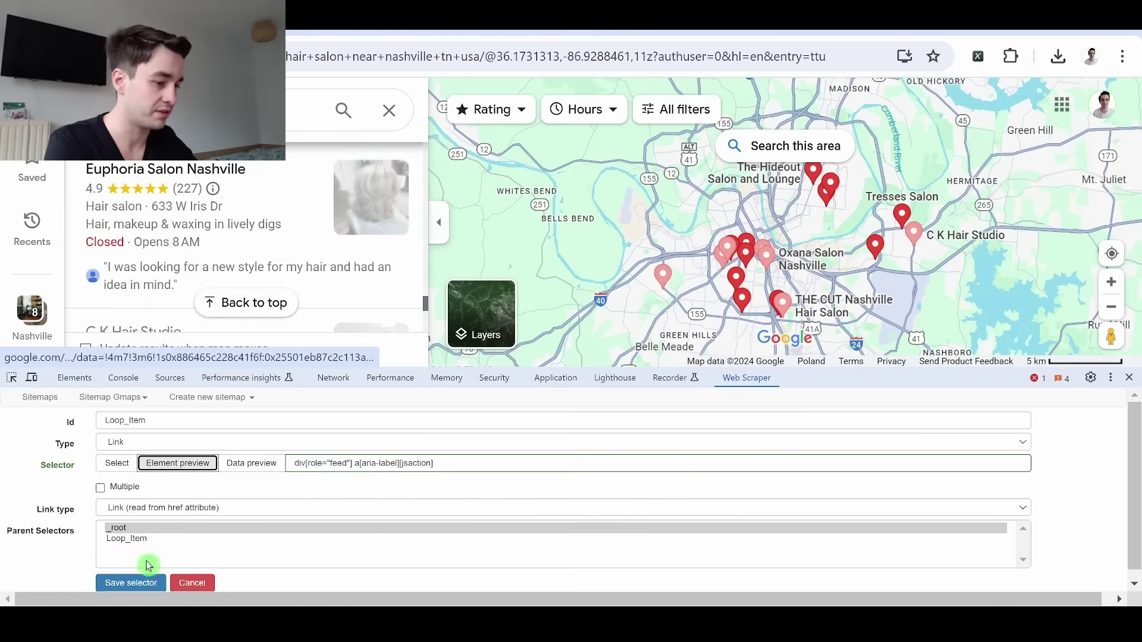
pyautogui.click(100, 488)
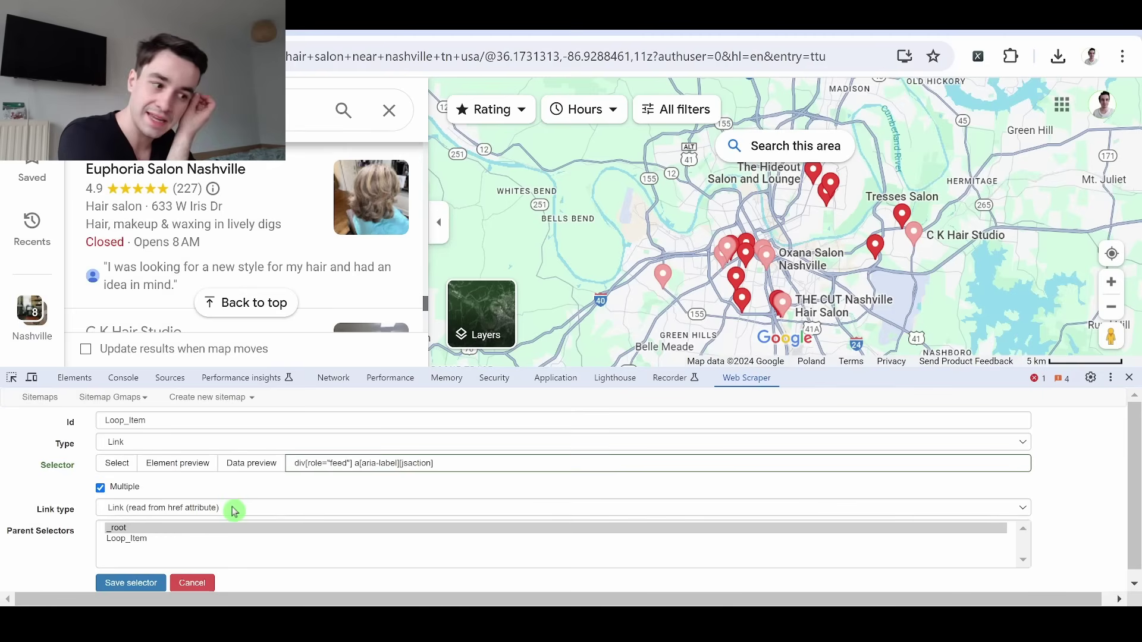
pyautogui.click(131, 583)
pyautogui.click(70, 479)
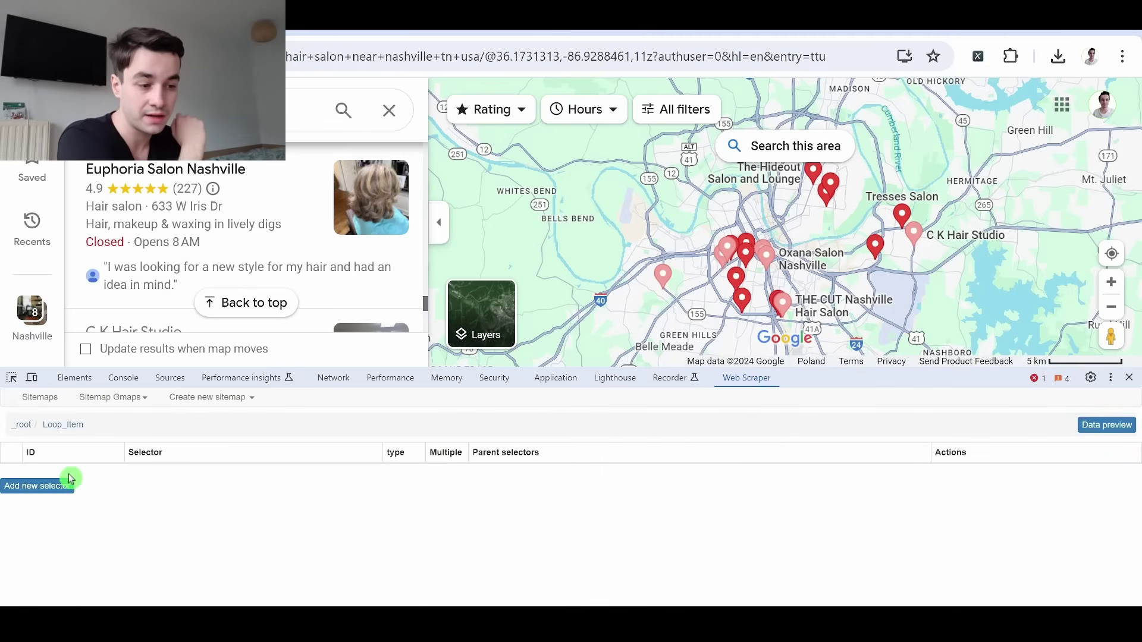
# Add a Title text selector under Loop_Item that reads the h1 element
pyautogui.click(31, 491)
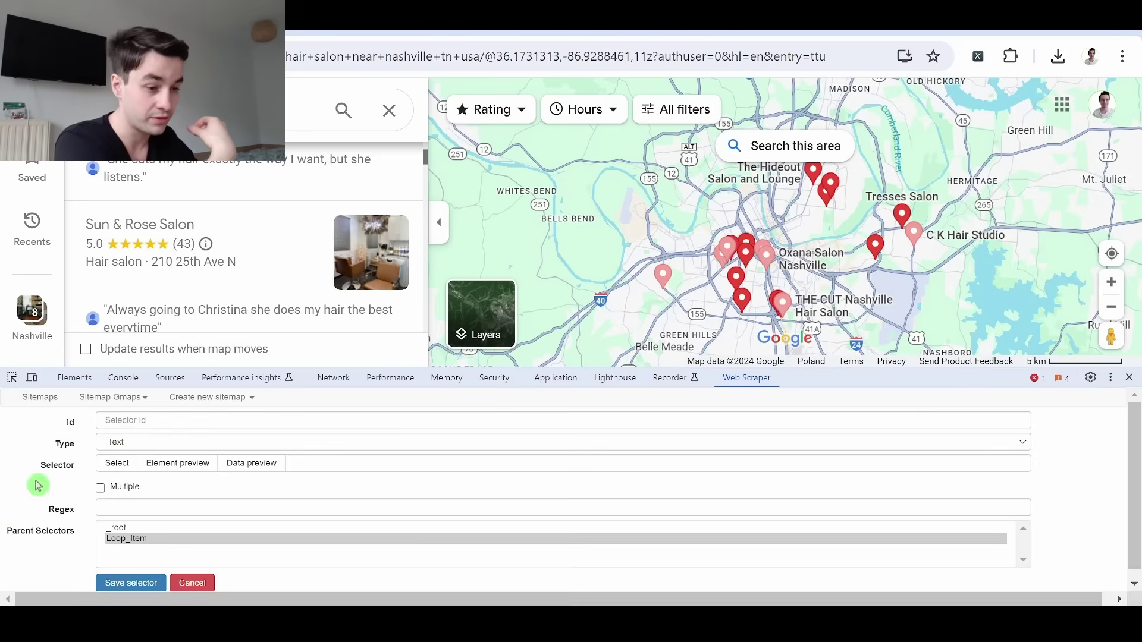
pyautogui.click(208, 397)
pyautogui.write('Title')
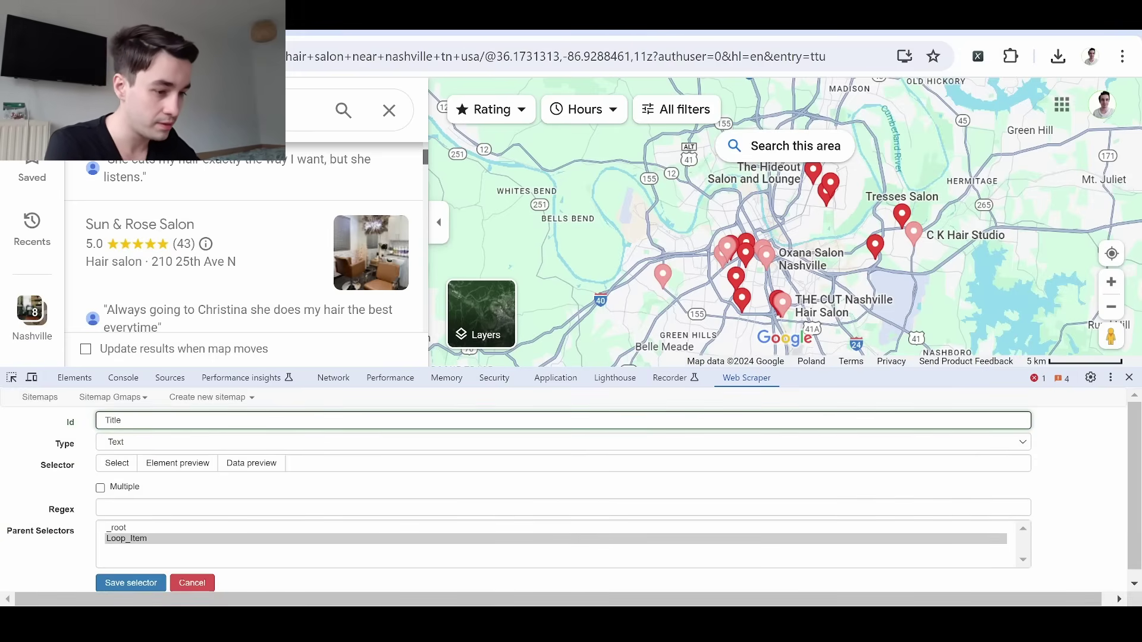
pyautogui.hotkey('alt', 'Tab')
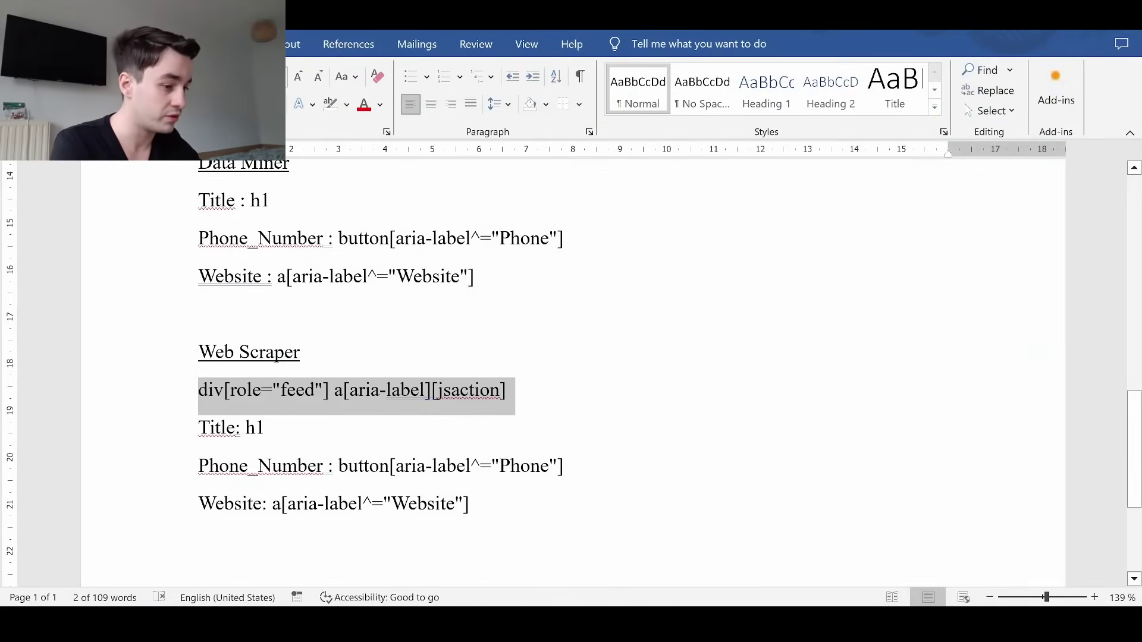
pyautogui.moveTo(198, 201); pyautogui.dragTo(476, 277)
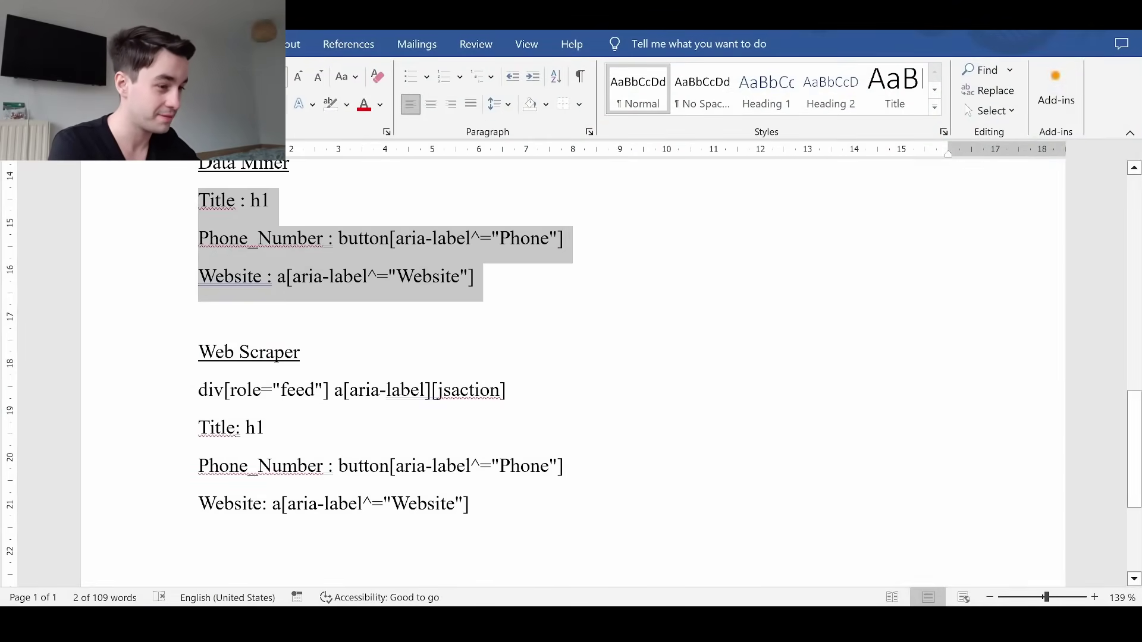
pyautogui.hotkey('alt', 'Tab')
pyautogui.write('h1')
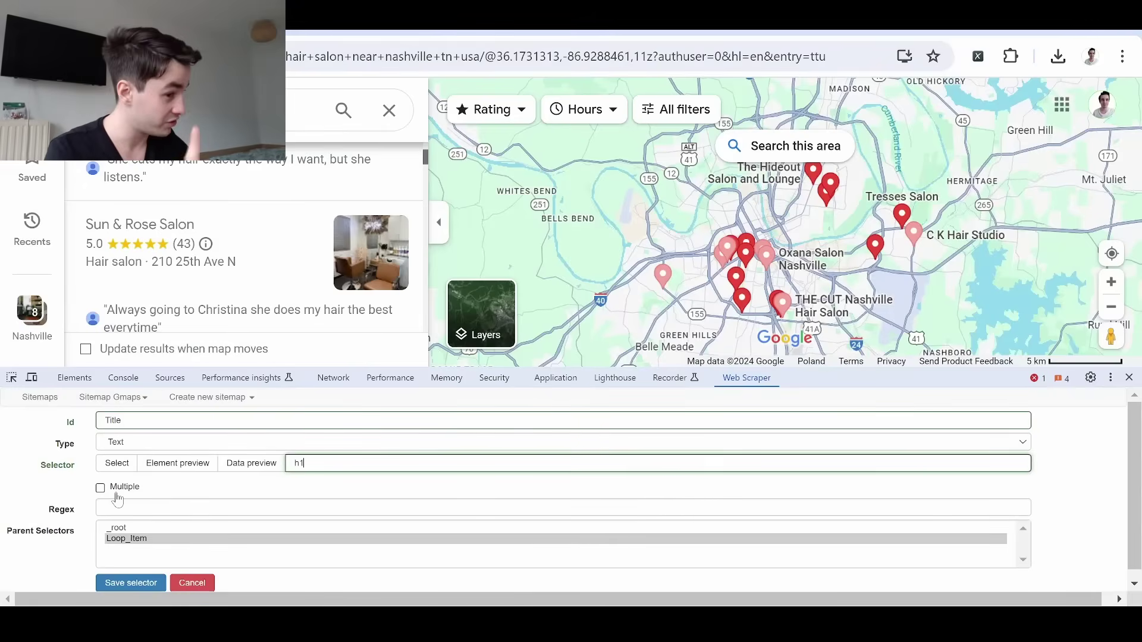
pyautogui.click(118, 586)
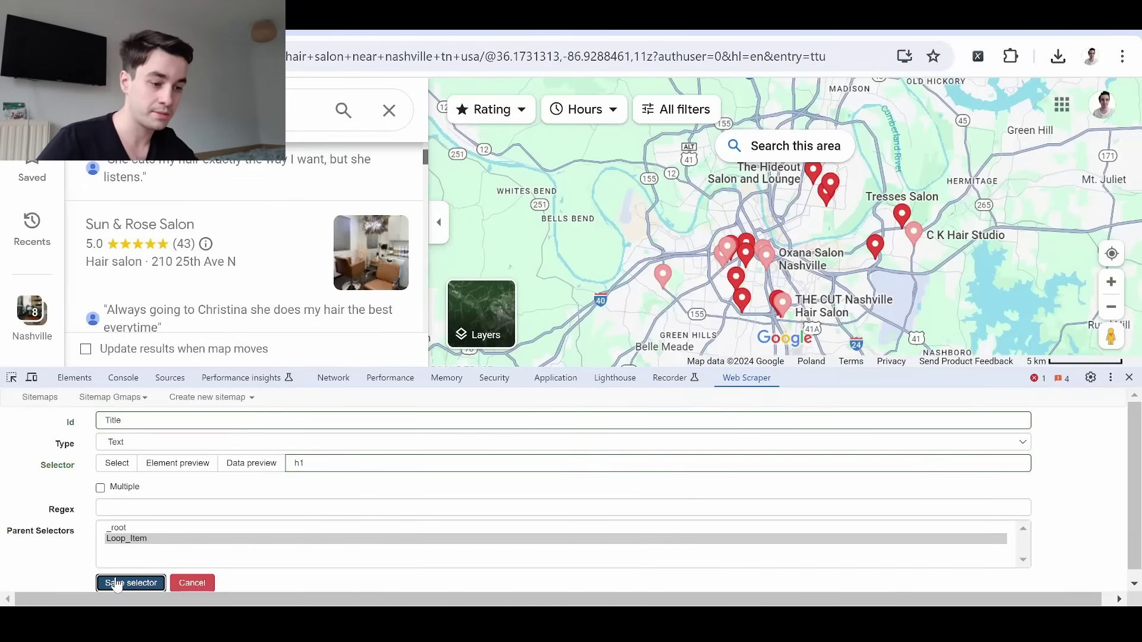
# Add a Phone_number text selector using button[aria-label^="Phone"]
pyautogui.click(15, 506)
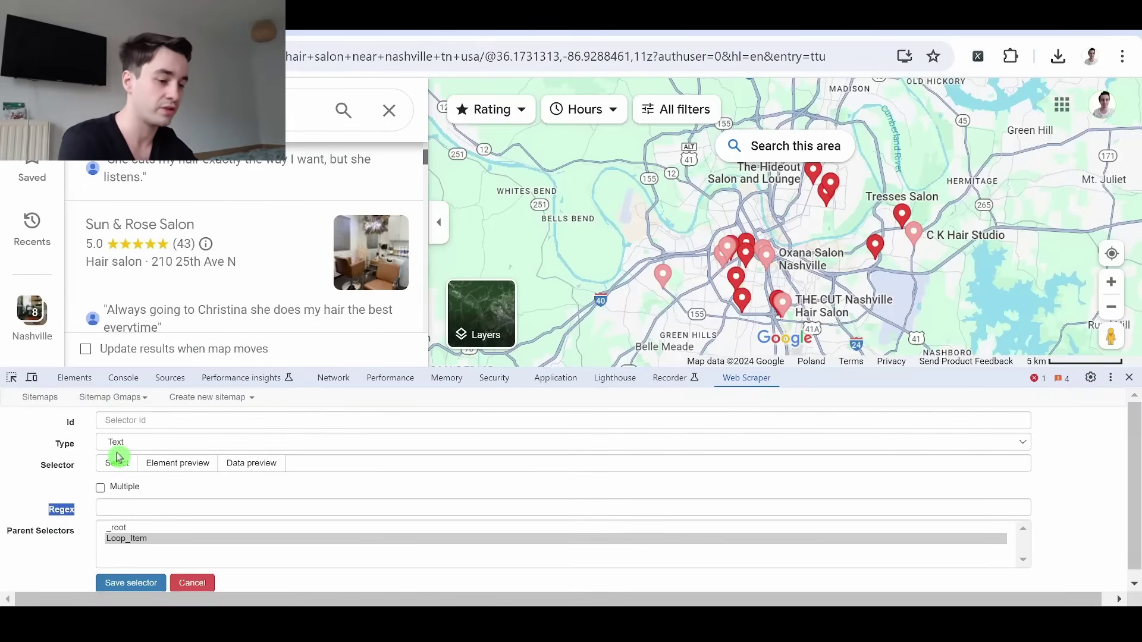
pyautogui.click(122, 419)
pyautogui.write('Phone_n')
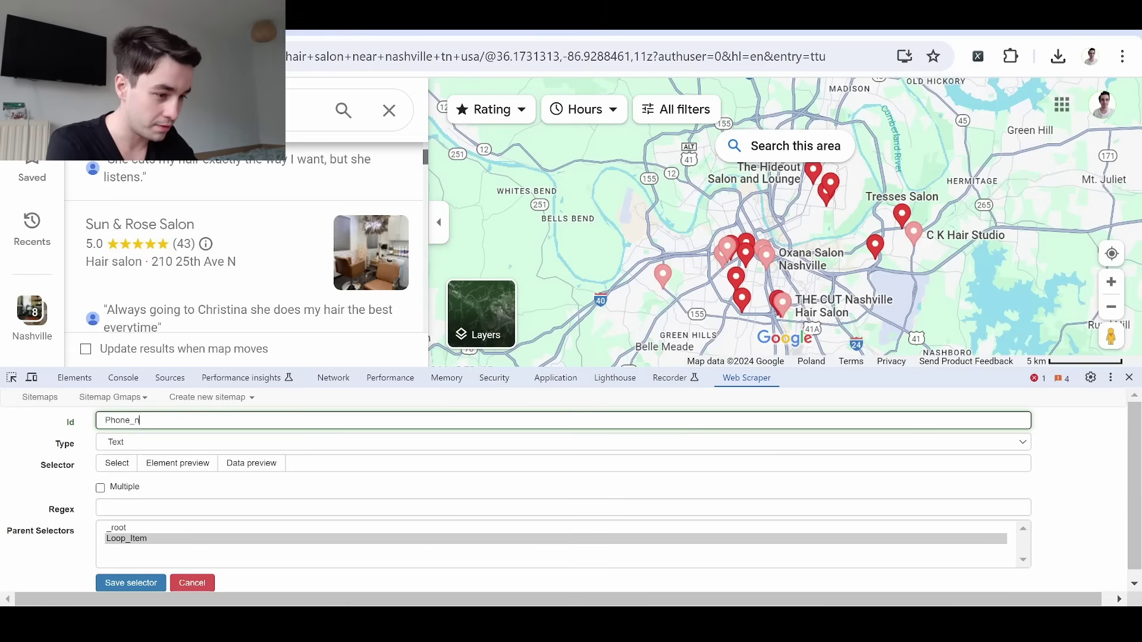
pyautogui.write('umber')
pyautogui.click(356, 463)
pyautogui.write('button[data-item-id*="phone"]')
pyautogui.click(131, 583)
# Add a Website text selector using a[aria-label^="Website"]
pyautogui.click(33, 523)
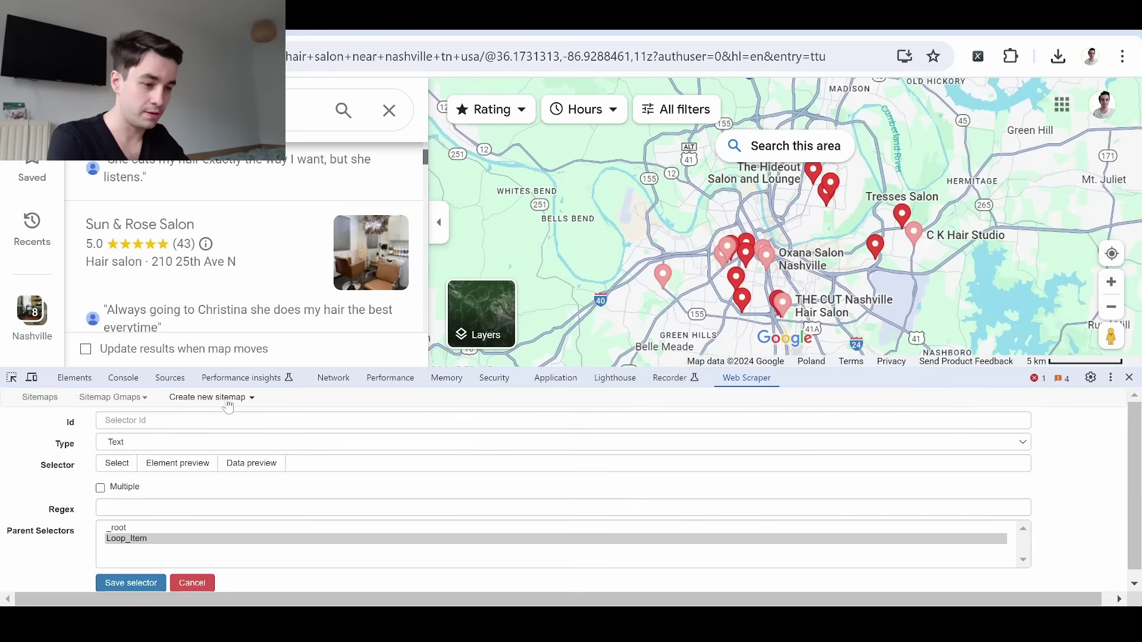
pyautogui.click(228, 420)
pyautogui.write('Website')
pyautogui.click(357, 478)
pyautogui.write('a[aria-label^="Website"]')
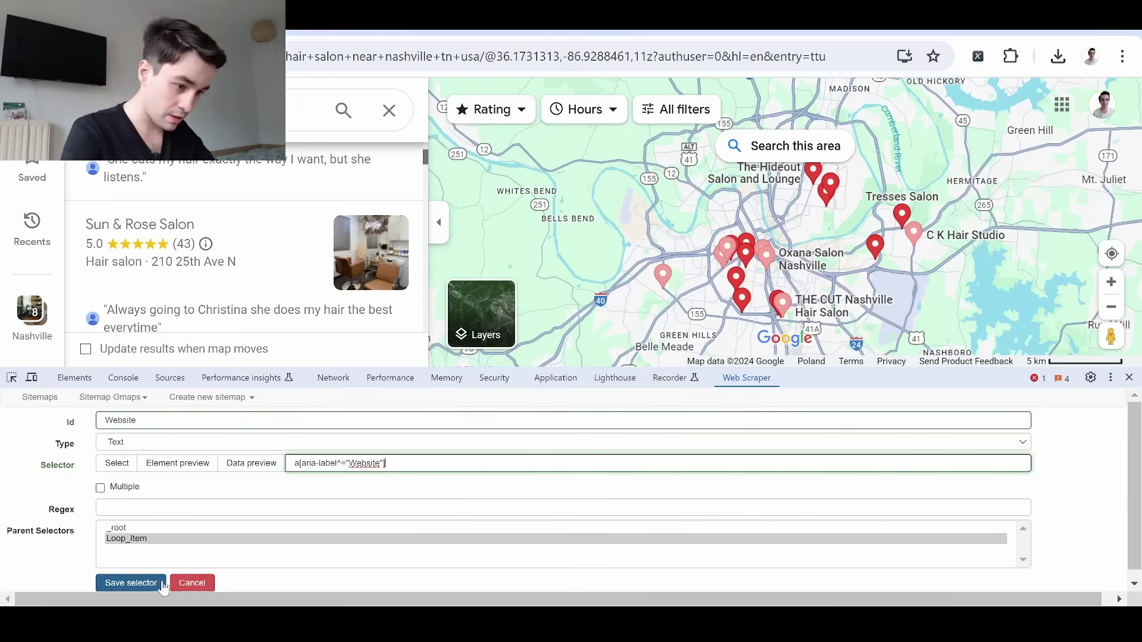
pyautogui.click(126, 583)
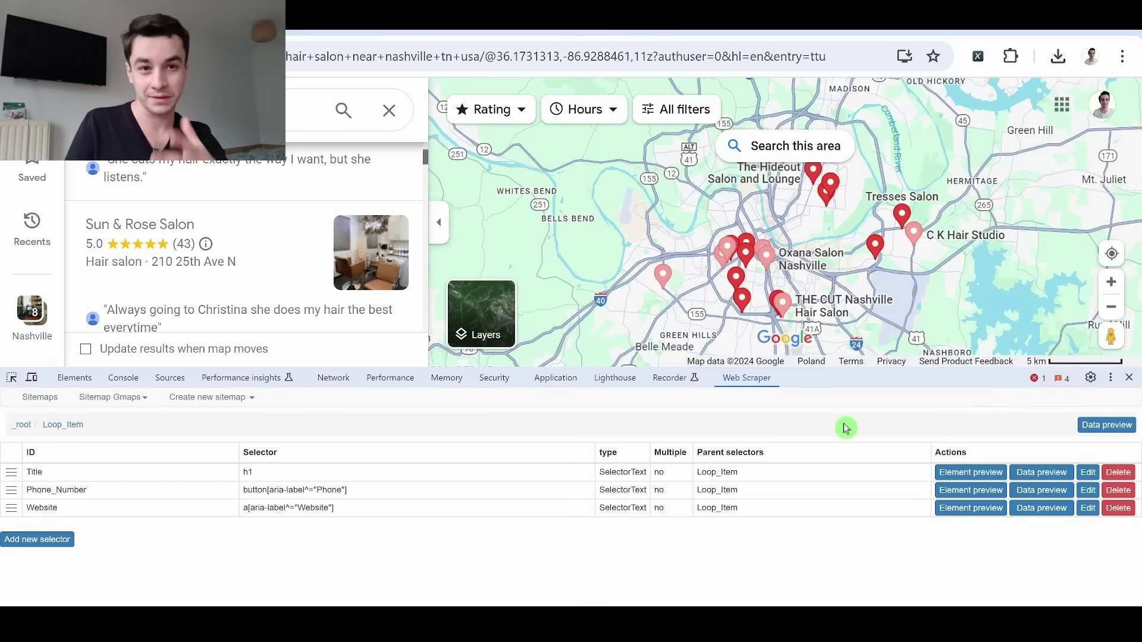
# Start an element-scroll-down child selector, then cancel it and return to the Gmaps sitemap
pyautogui.click(37, 539)
pyautogui.click(161, 443)
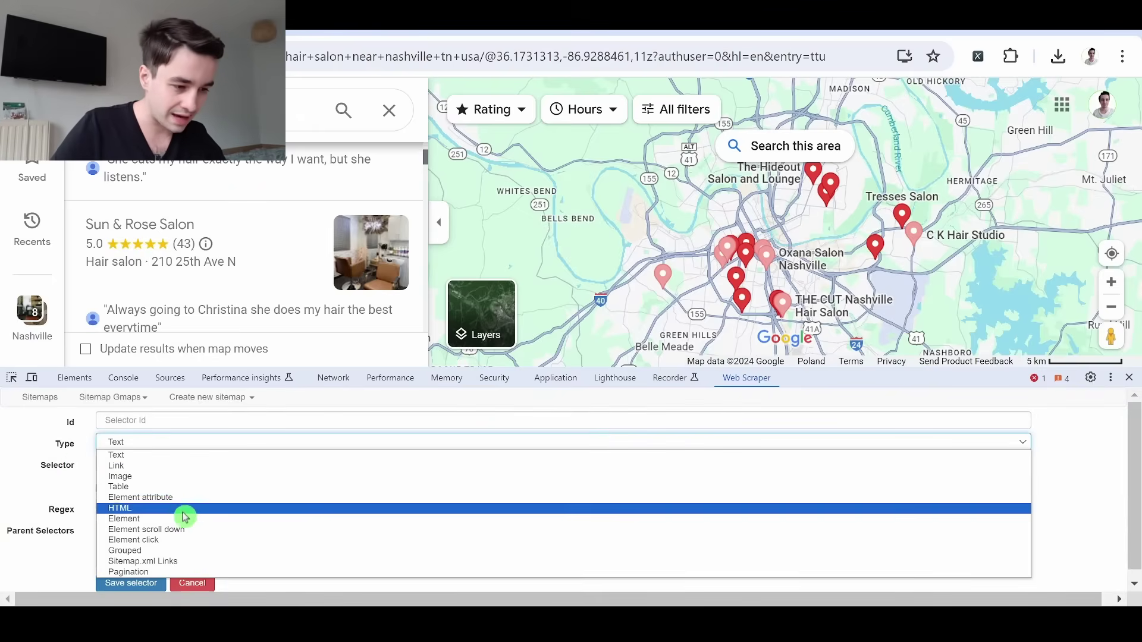
pyautogui.click(188, 529)
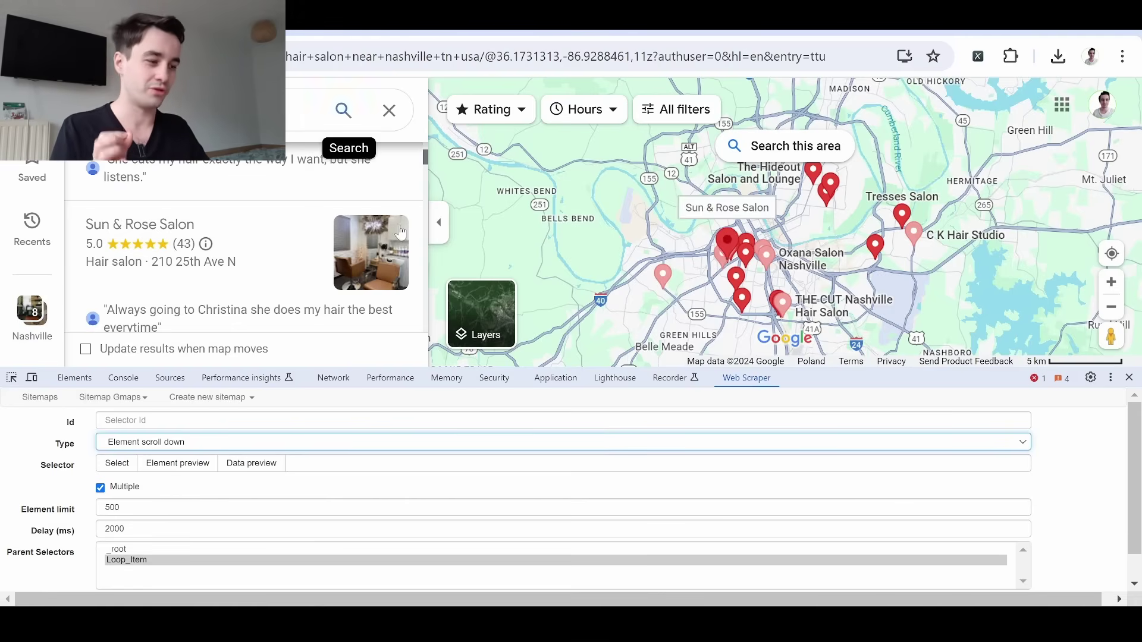
pyautogui.scroll(-1, 194, 582)
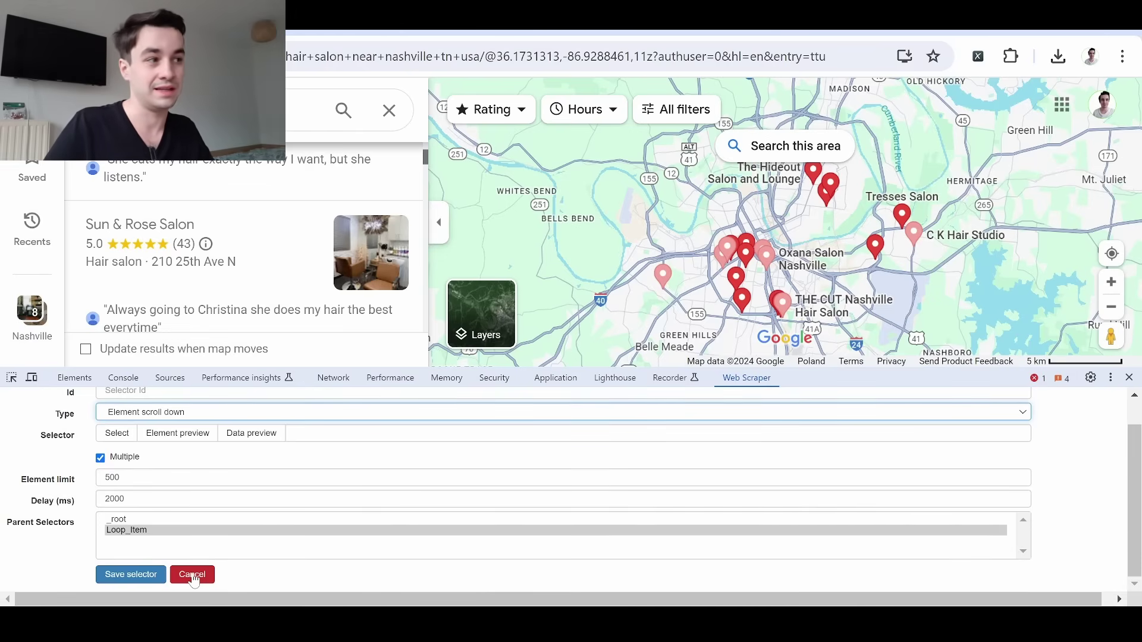
pyautogui.click(194, 576)
pyautogui.click(104, 398)
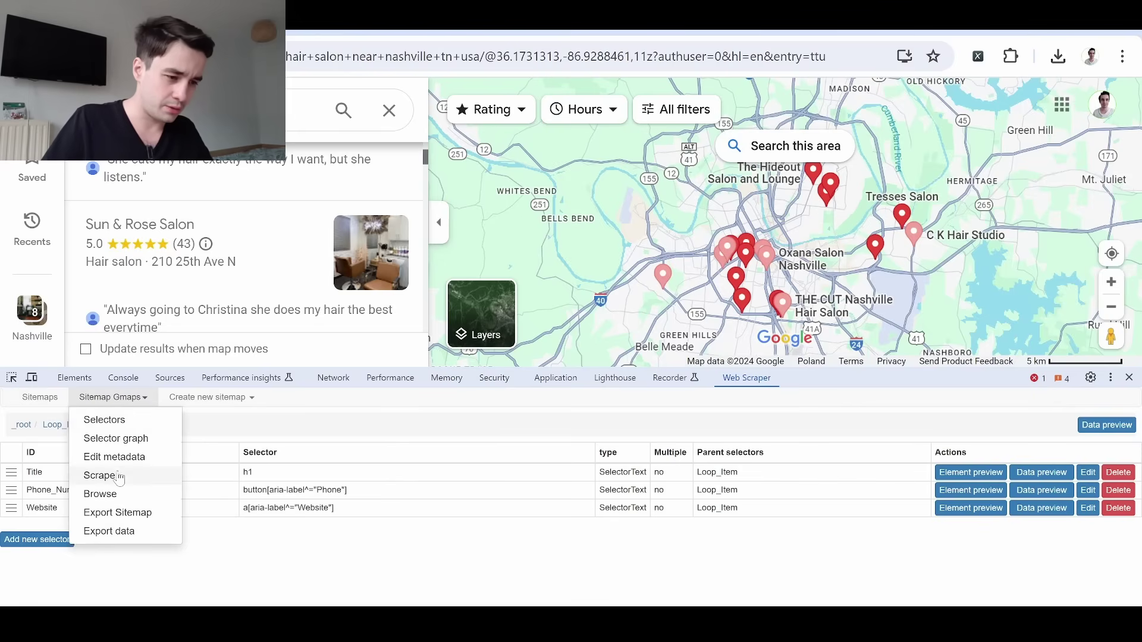
# Scrape the Gmaps sitemap with 10000 ms request interval and 10000 ms page load delay
pyautogui.click(99, 475)
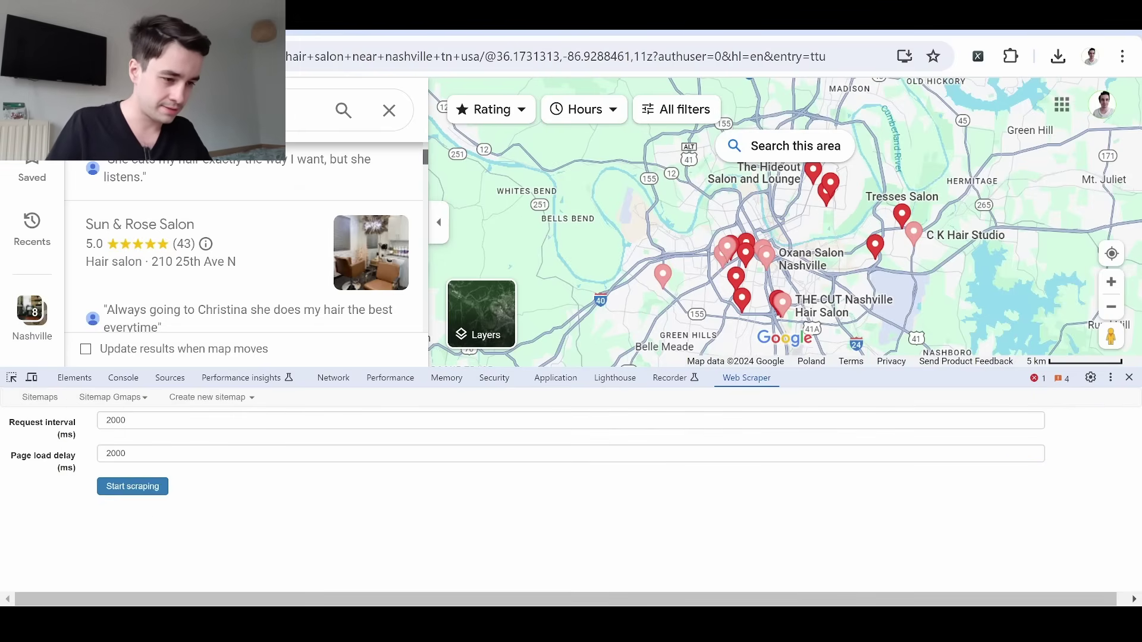
pyautogui.doubleClick(116, 421)
pyautogui.write('1000')
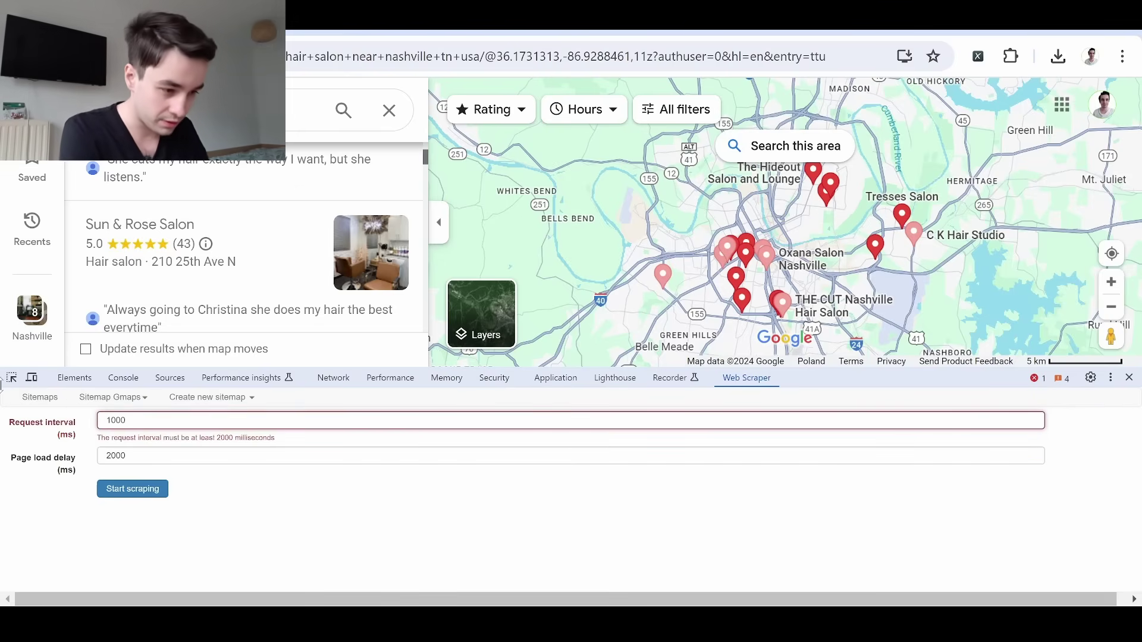
pyautogui.write('0')
pyautogui.press('Tab')
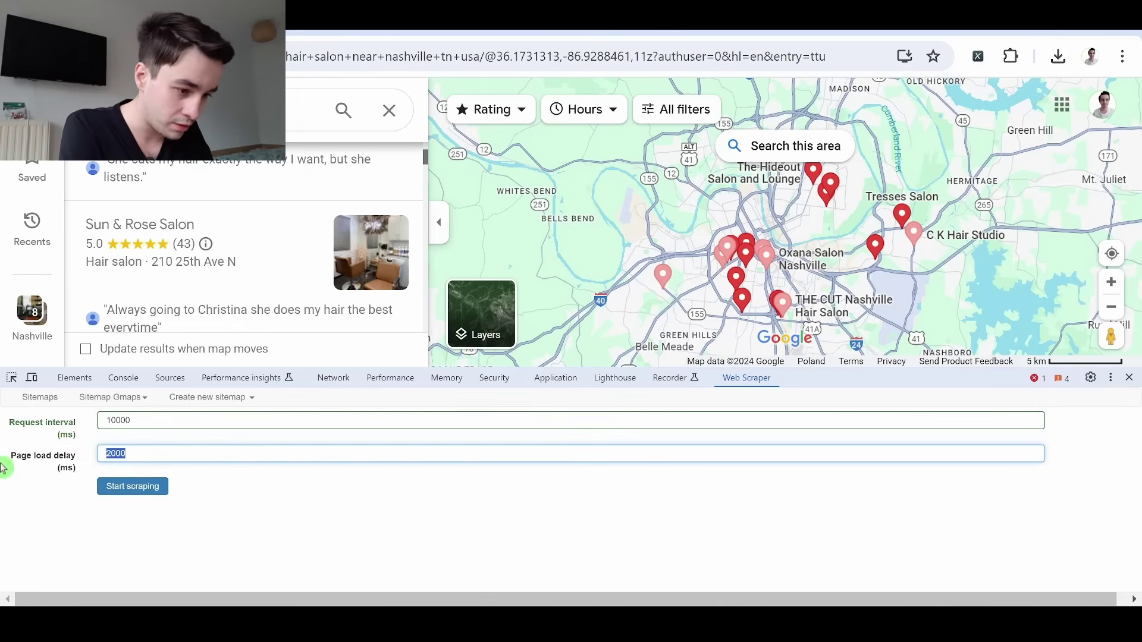
pyautogui.write('10000')
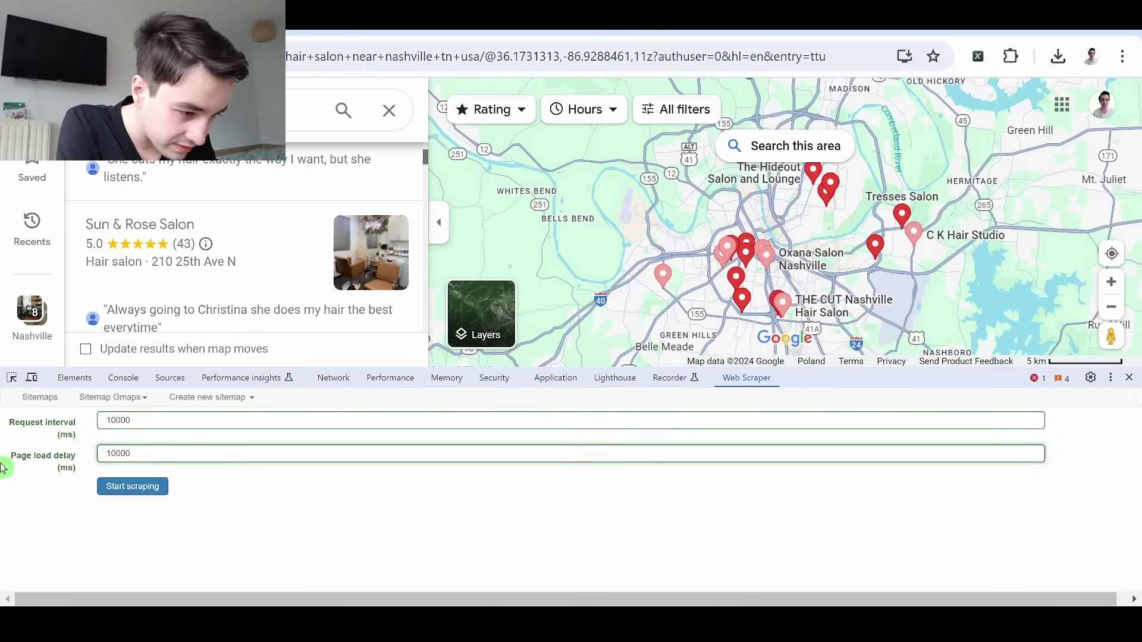
pyautogui.click(132, 486)
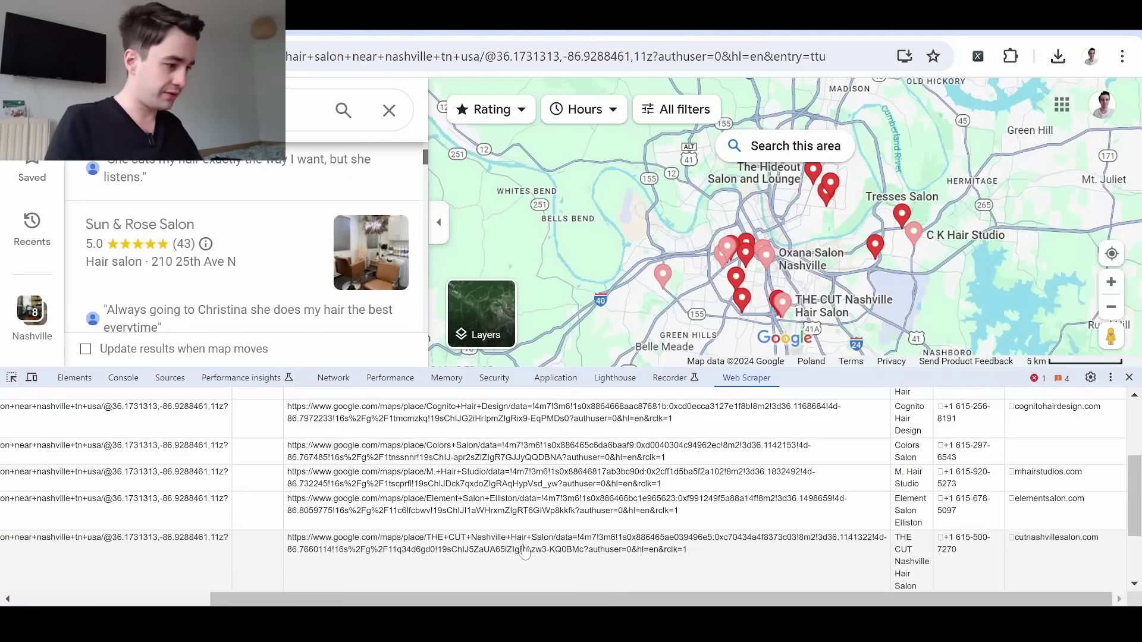
# Export the scraped Gmaps data as an .XLSX file
pyautogui.scroll(-2, 524, 552)
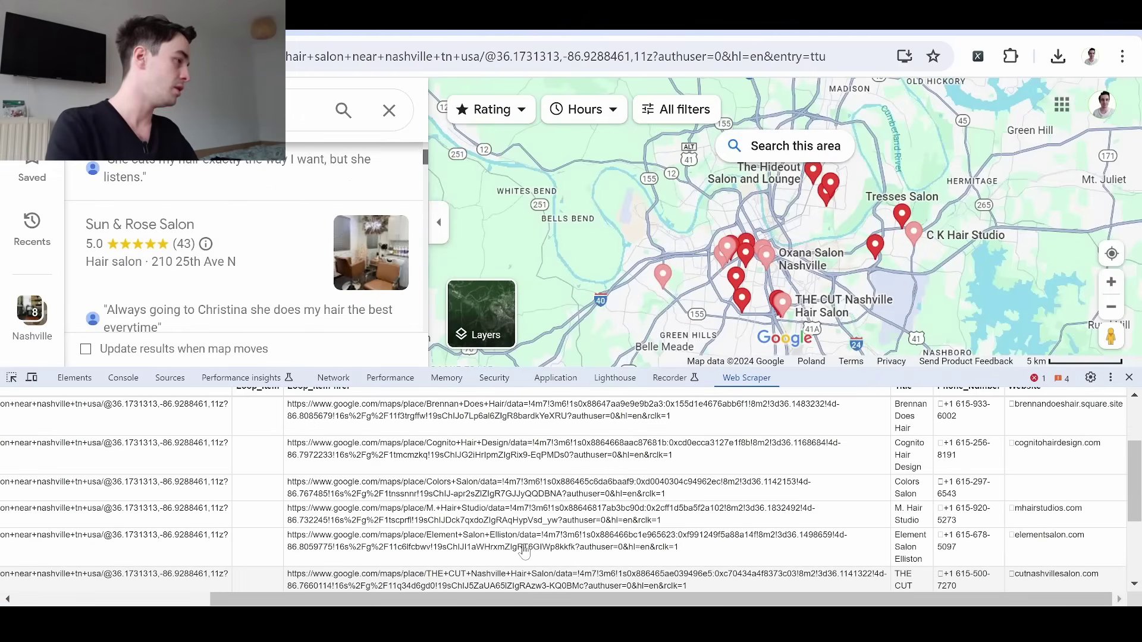
pyautogui.hscroll(-5, 525, 552)
pyautogui.scroll(3, 525, 551)
pyautogui.click(113, 397)
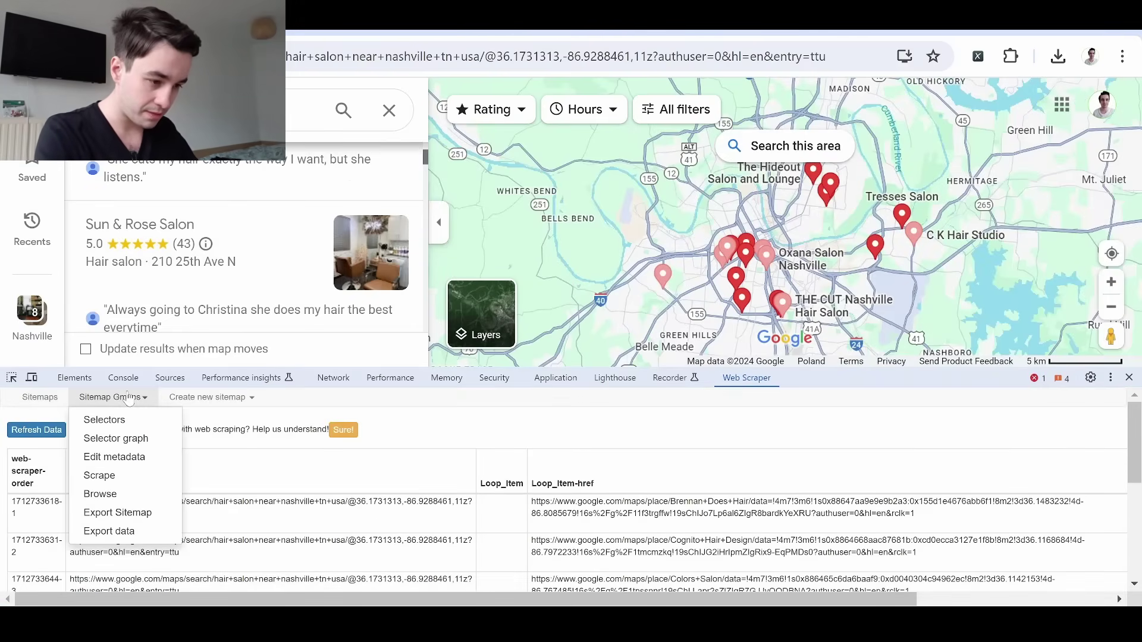
pyautogui.click(104, 532)
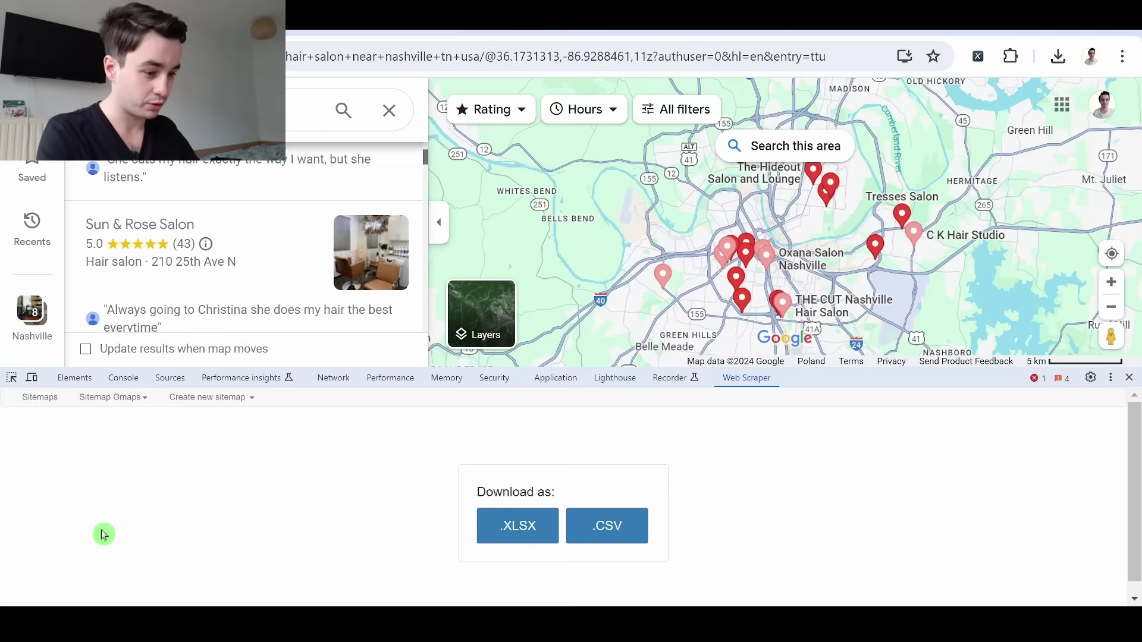
pyautogui.click(528, 527)
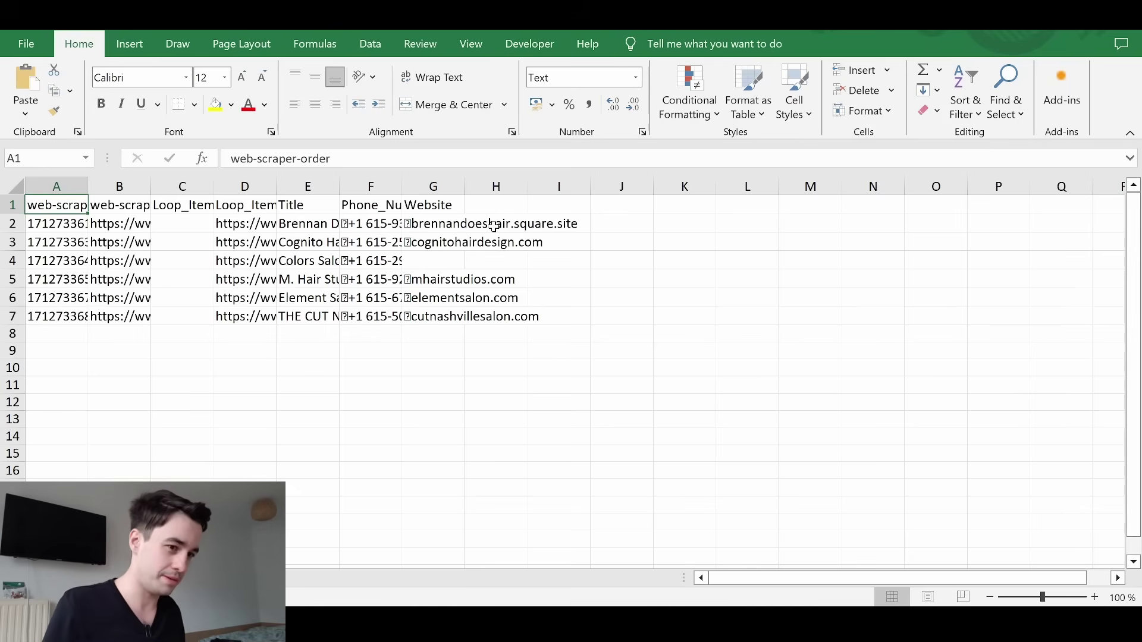
# Return to Chrome and install the Scrap.io extension from the Chrome Web Store
pyautogui.hotkey('alt', 'Tab')
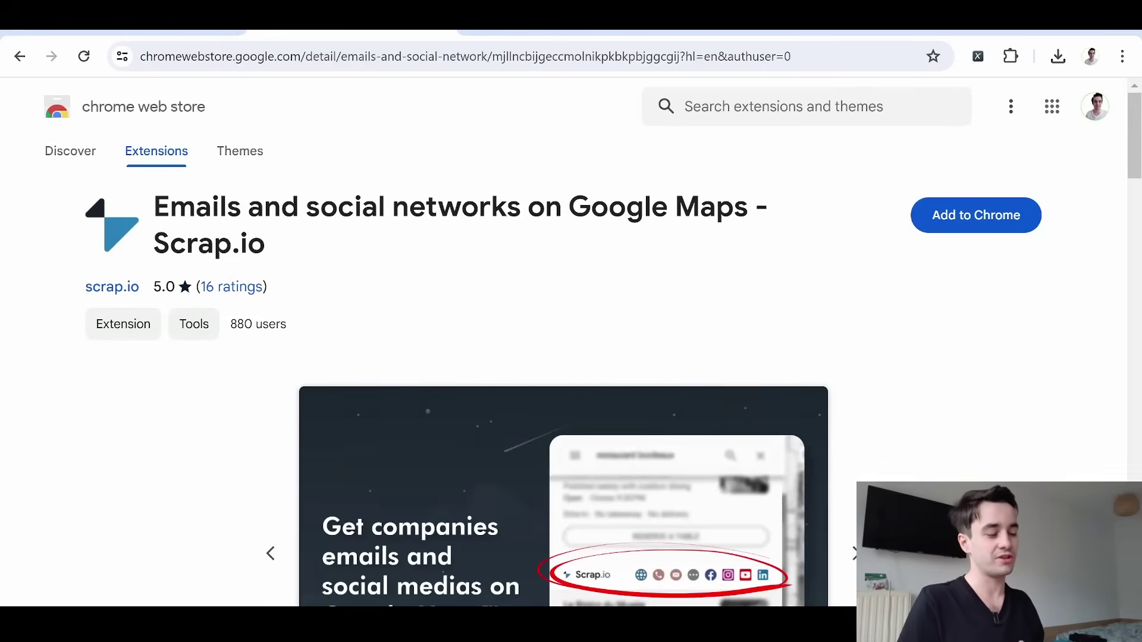
pyautogui.click(927, 217)
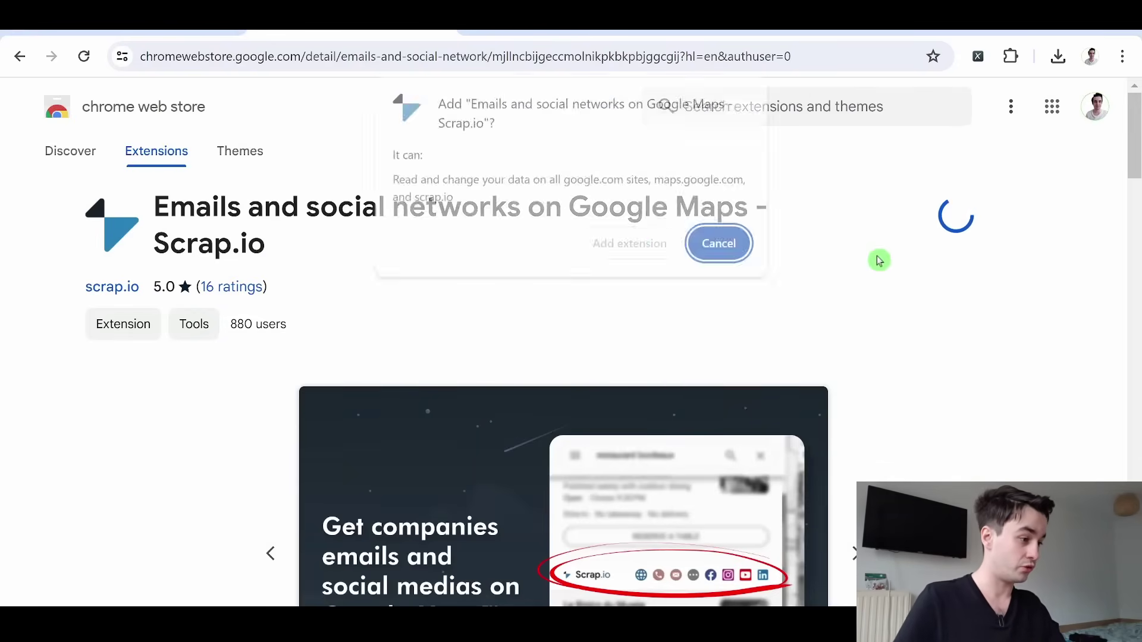
pyautogui.click(648, 251)
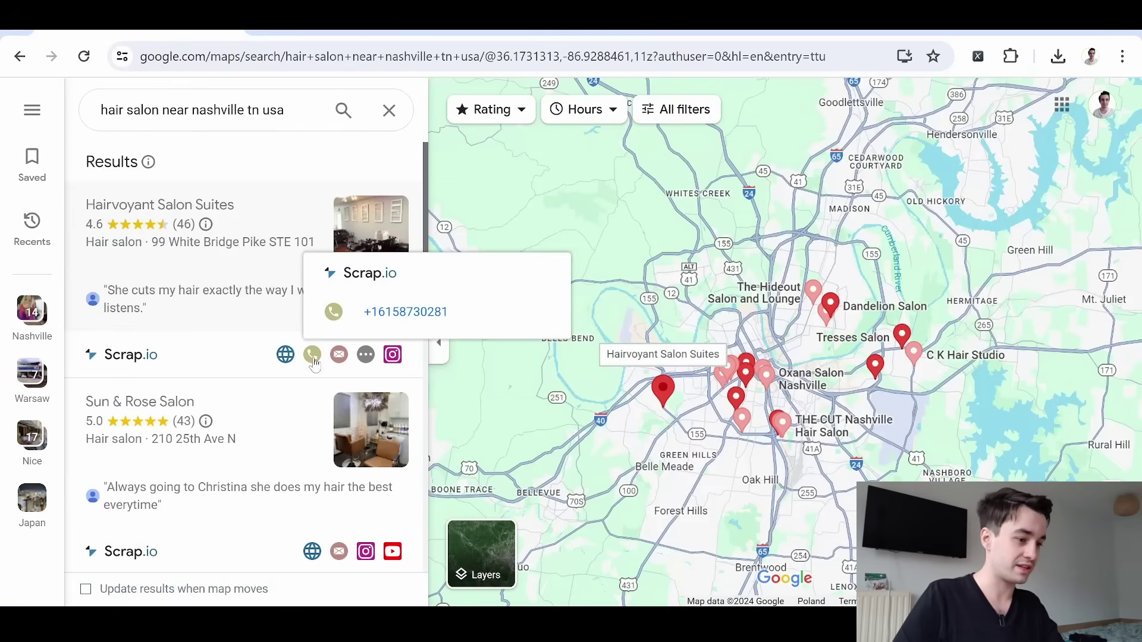
# Reveal Scrap.io phone, email and Instagram details under the salon listings and follow an email link
pyautogui.moveTo(335, 362)
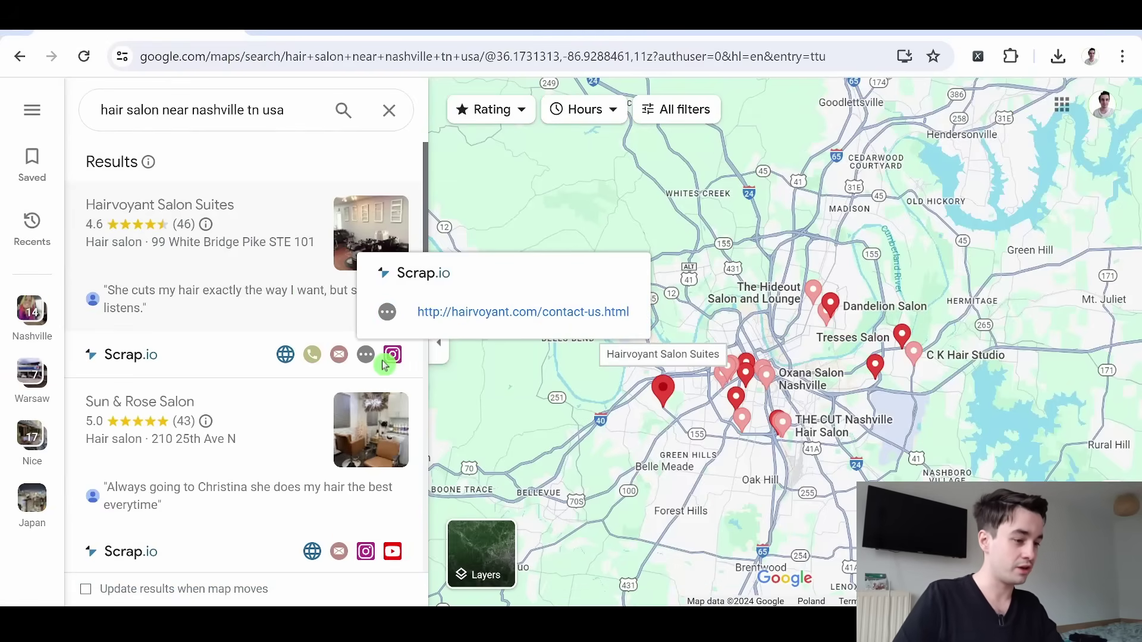
pyautogui.moveTo(377, 362)
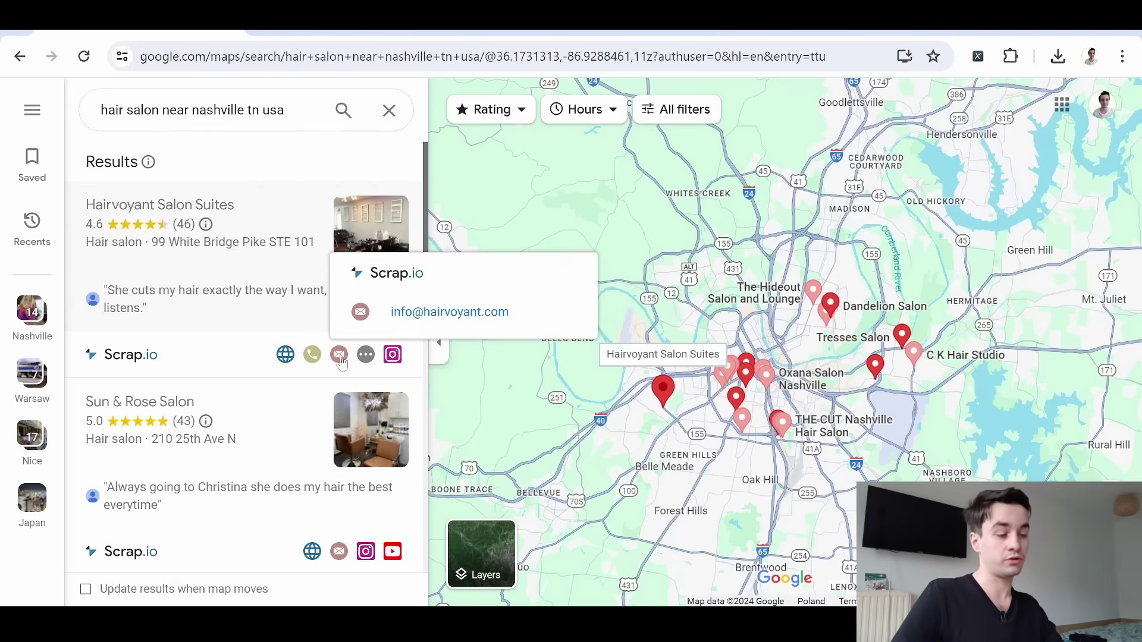
pyautogui.click(408, 328)
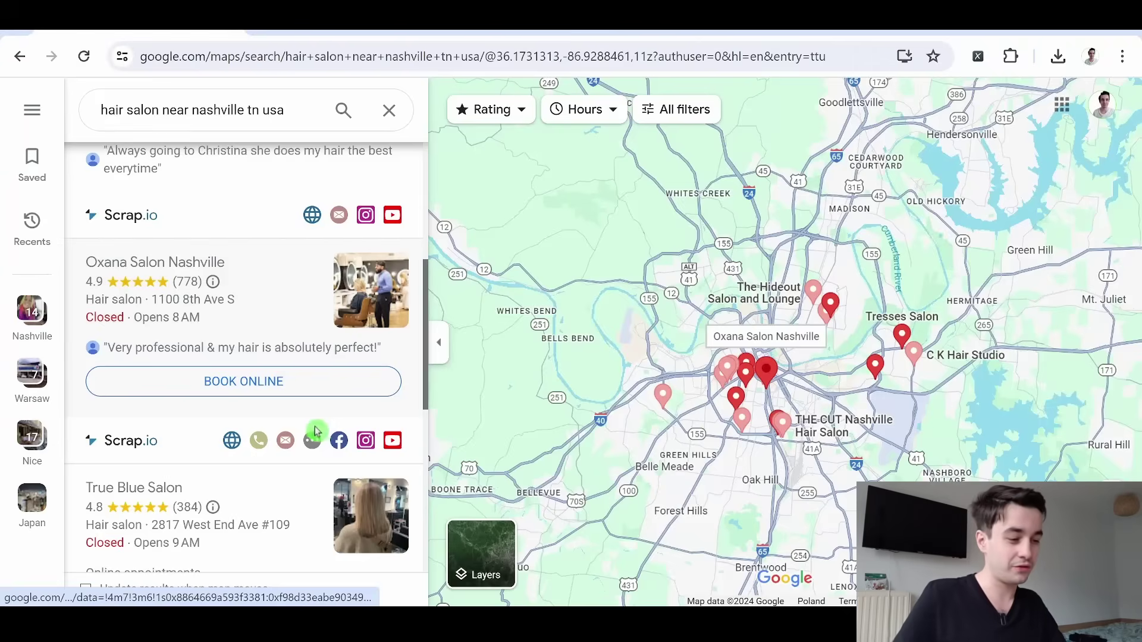
pyautogui.moveTo(285, 441)
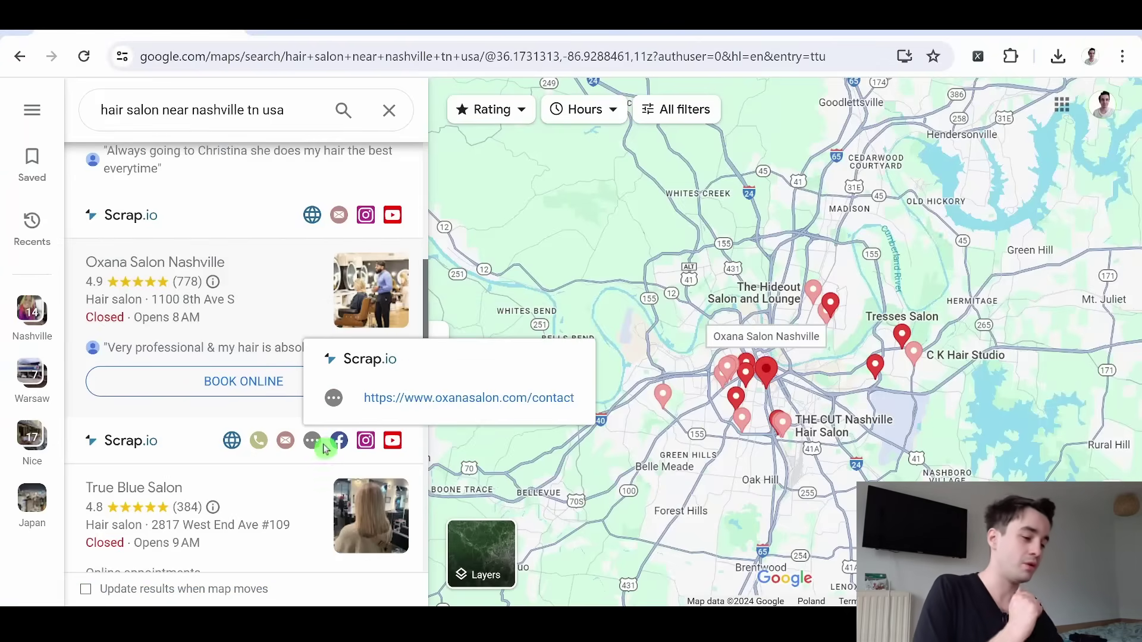
pyautogui.moveTo(367, 445)
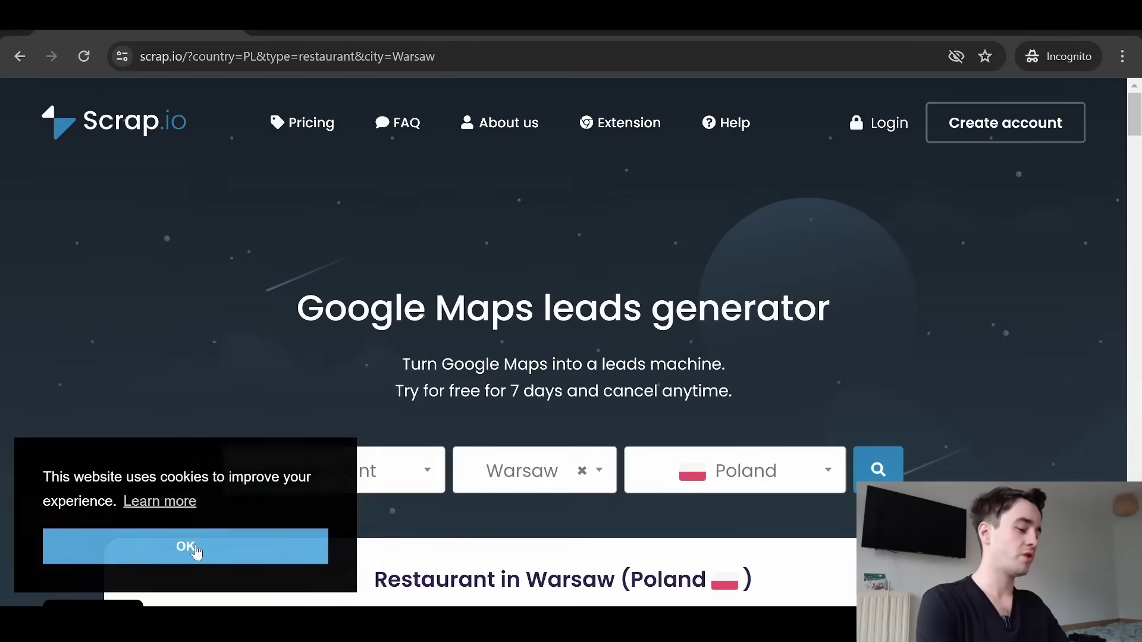
# Accept the Scrap.io cookie notice and start creating a new account
pyautogui.click(242, 531)
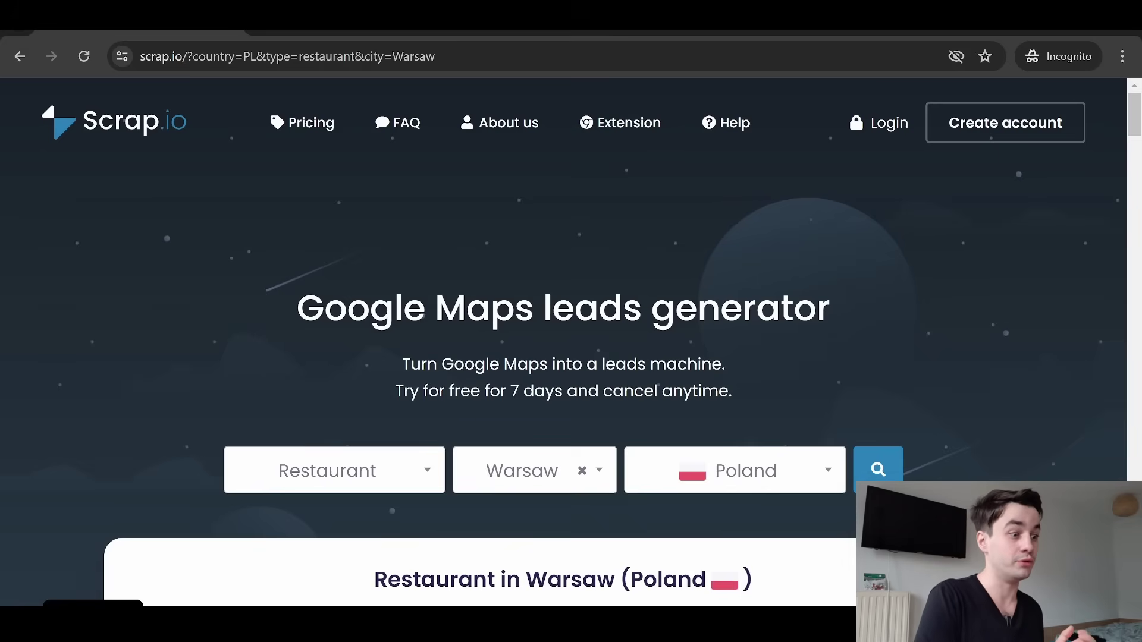
pyautogui.click(984, 131)
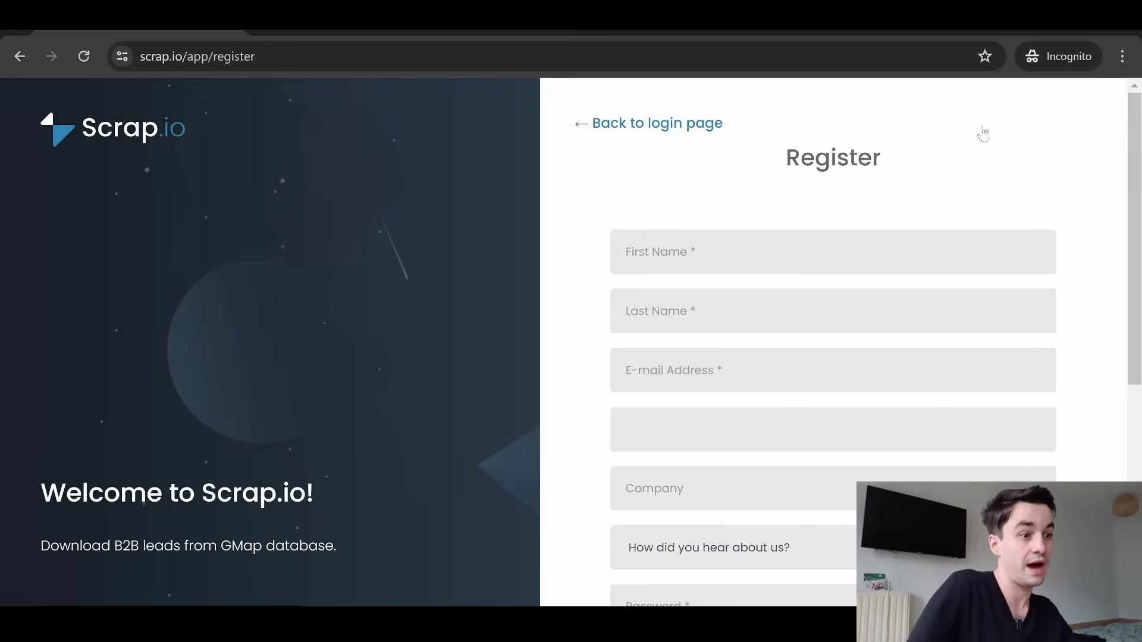
pyautogui.click(984, 131)
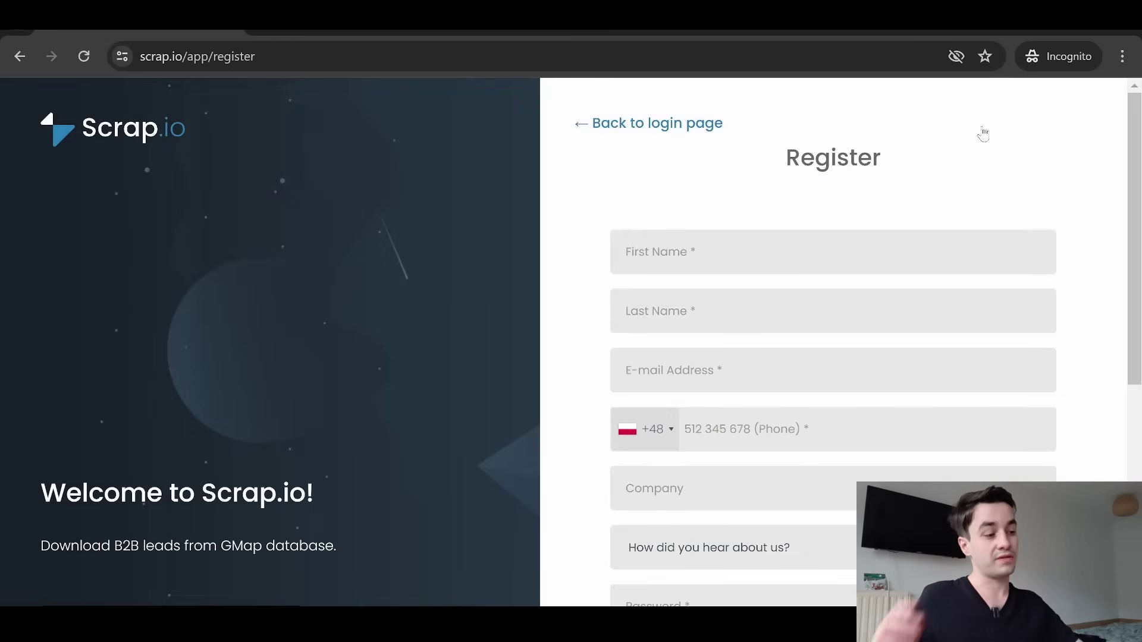
pyautogui.scroll(-2, 984, 134)
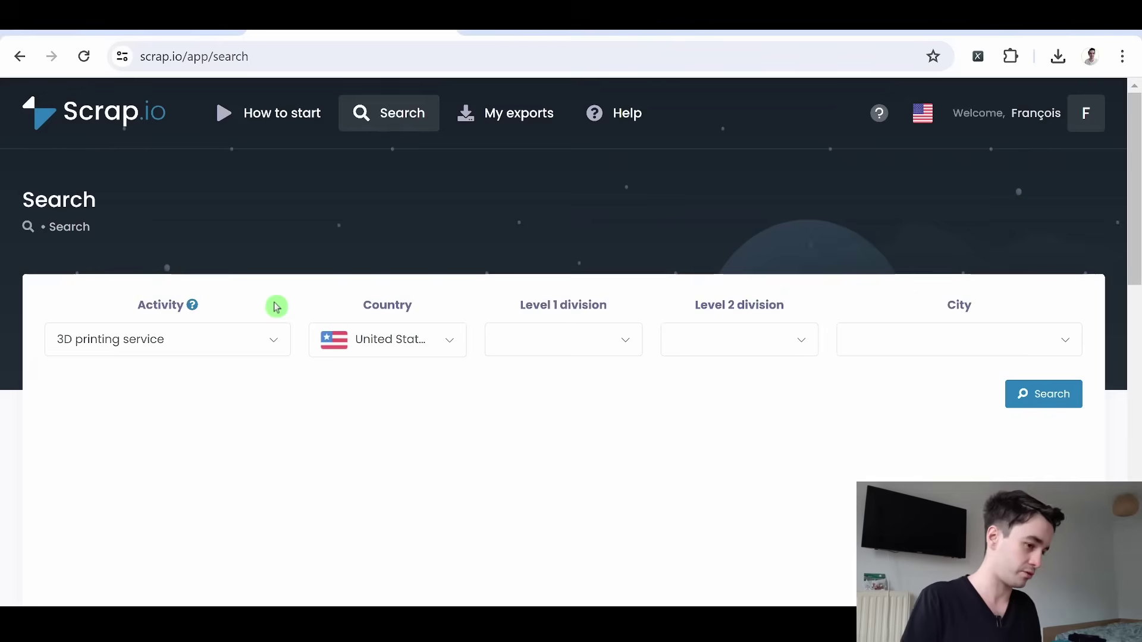
# Choose Restaurant as the business activity
pyautogui.click(194, 351)
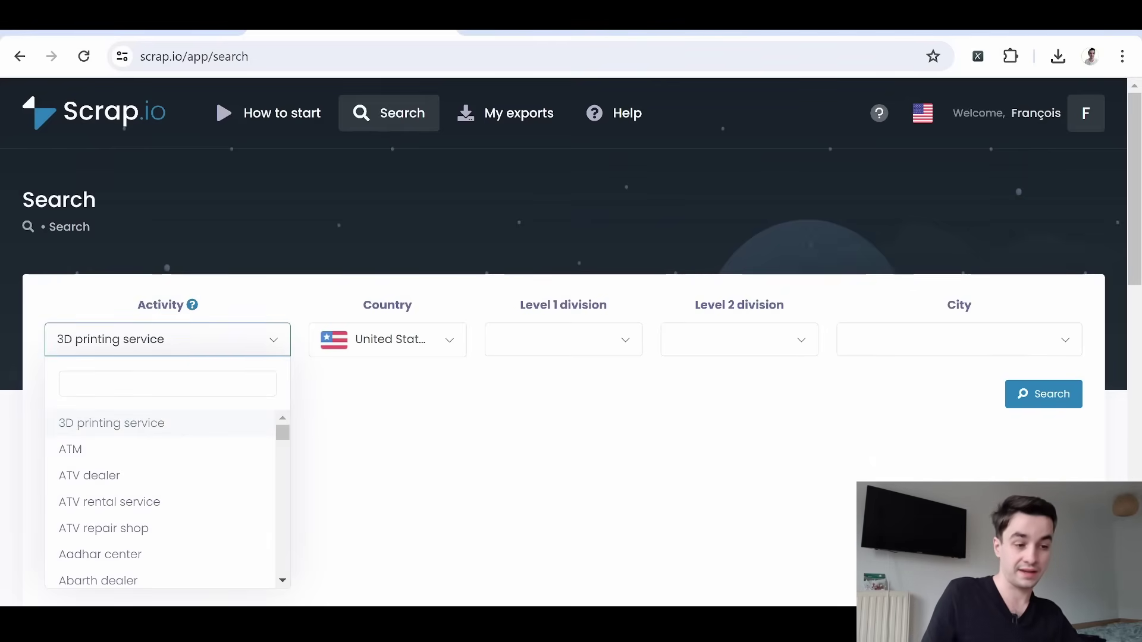
pyautogui.moveTo(279, 428); pyautogui.dragTo(297, 578)
pyautogui.write('resta')
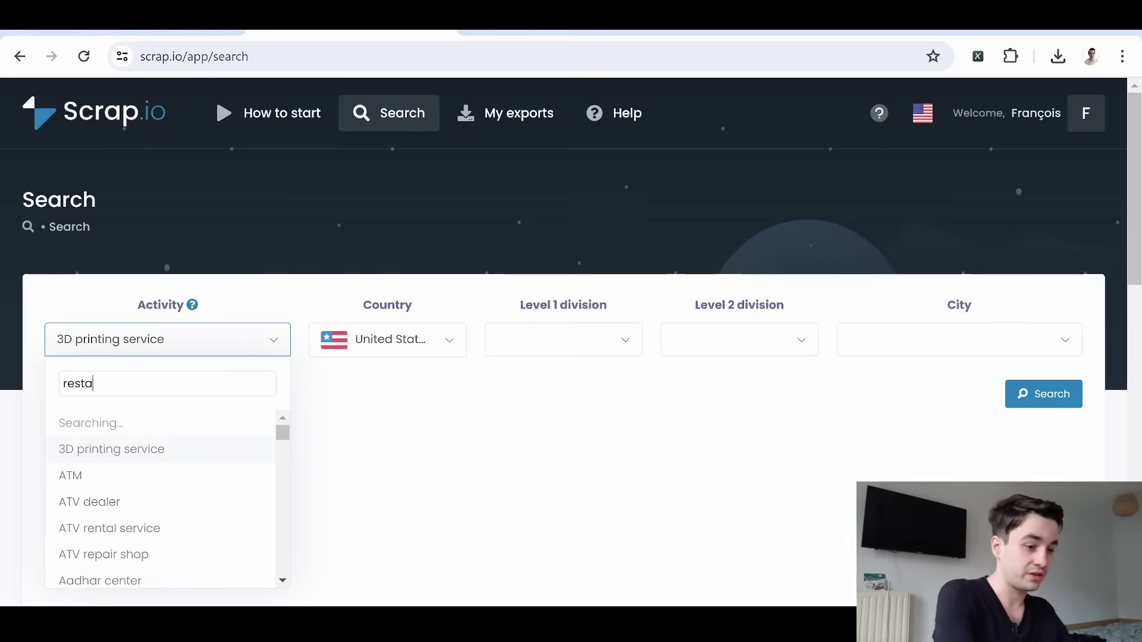
pyautogui.write('urant')
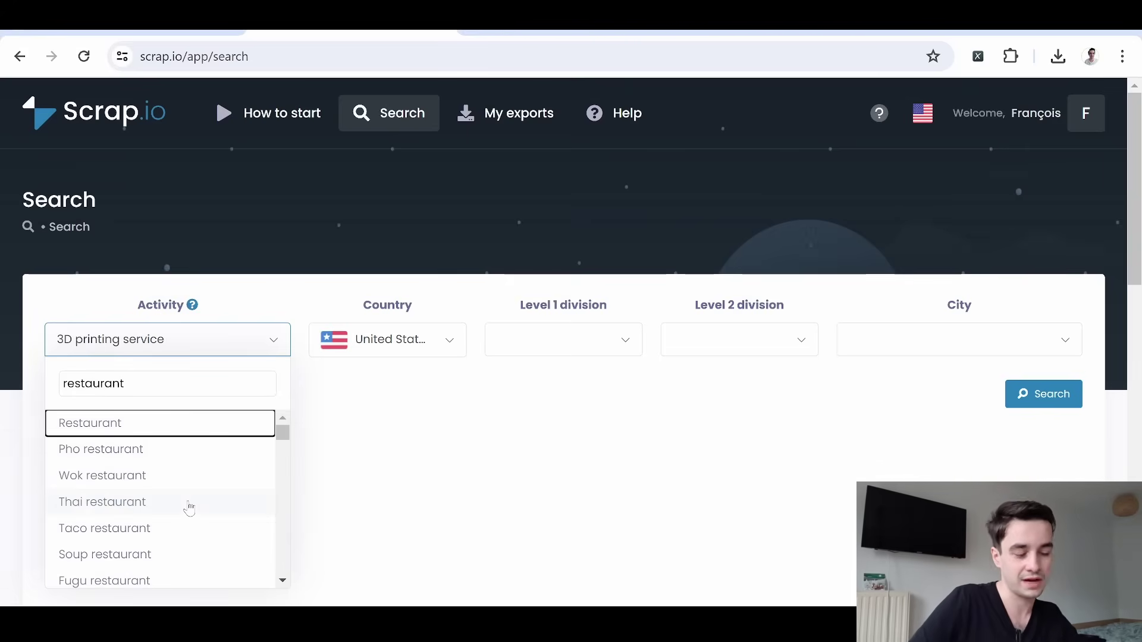
pyautogui.scroll(-10, 188, 508)
pyautogui.scroll(10, 189, 507)
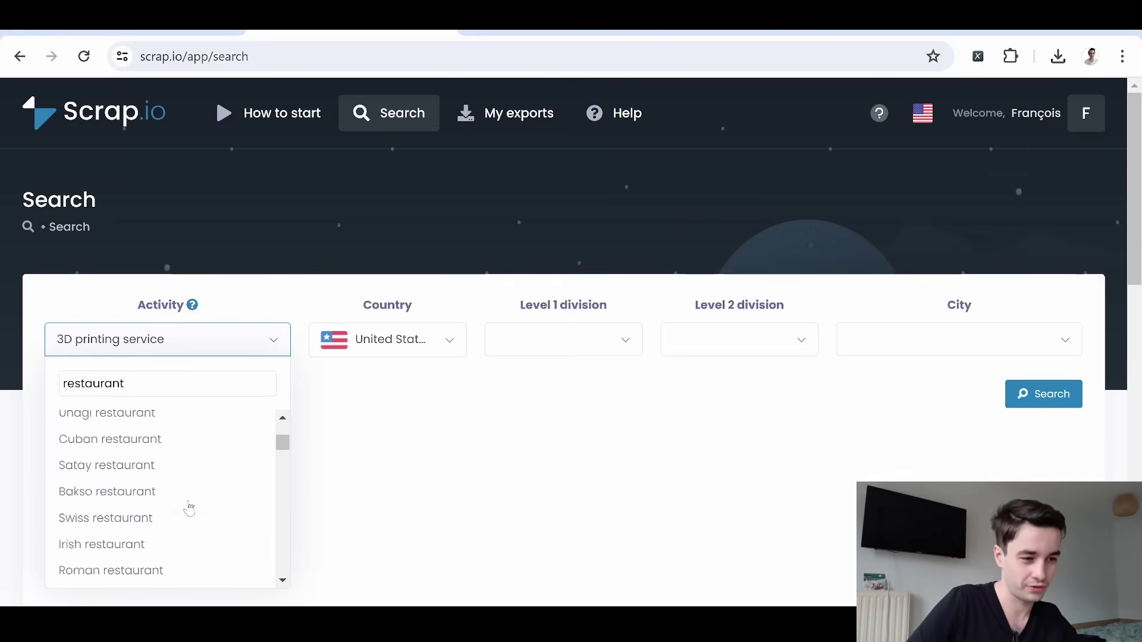
pyautogui.click(155, 416)
# Set the Level 1 division to Tennessee and the city to Nashville
pyautogui.click(580, 351)
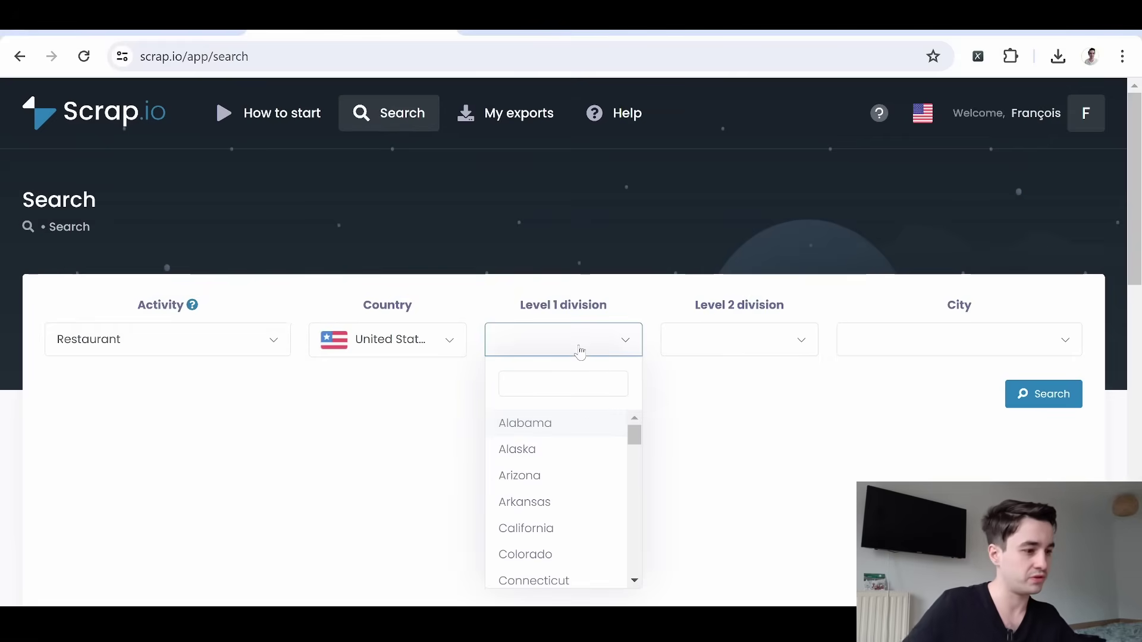
pyautogui.write('ten')
pyautogui.press('Return')
pyautogui.click(702, 348)
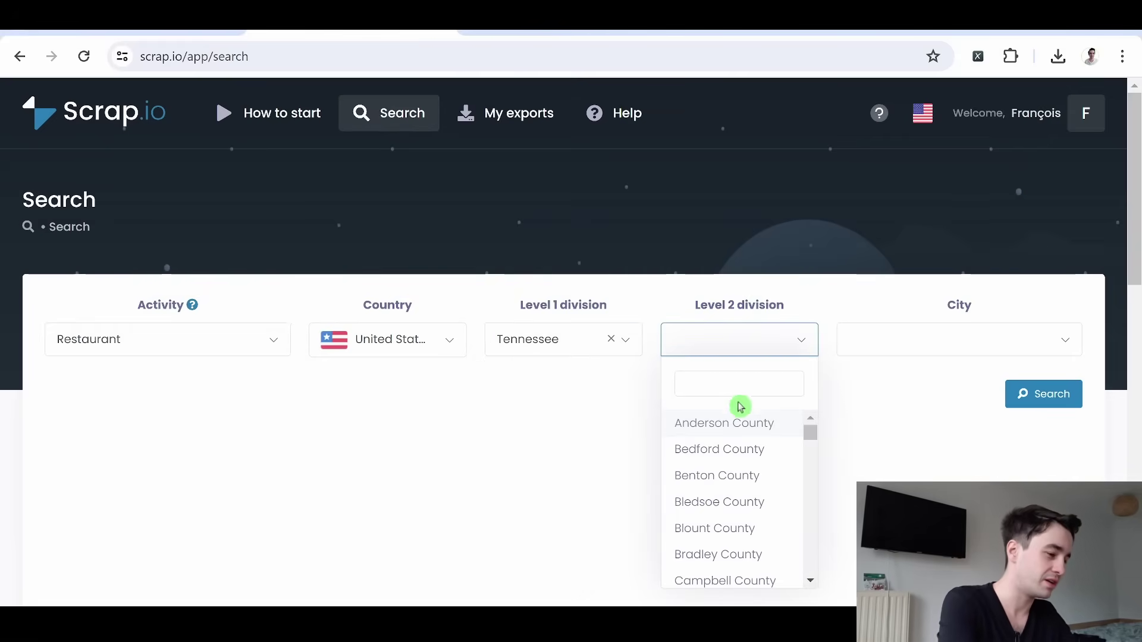
pyautogui.click(931, 350)
pyautogui.write('nash')
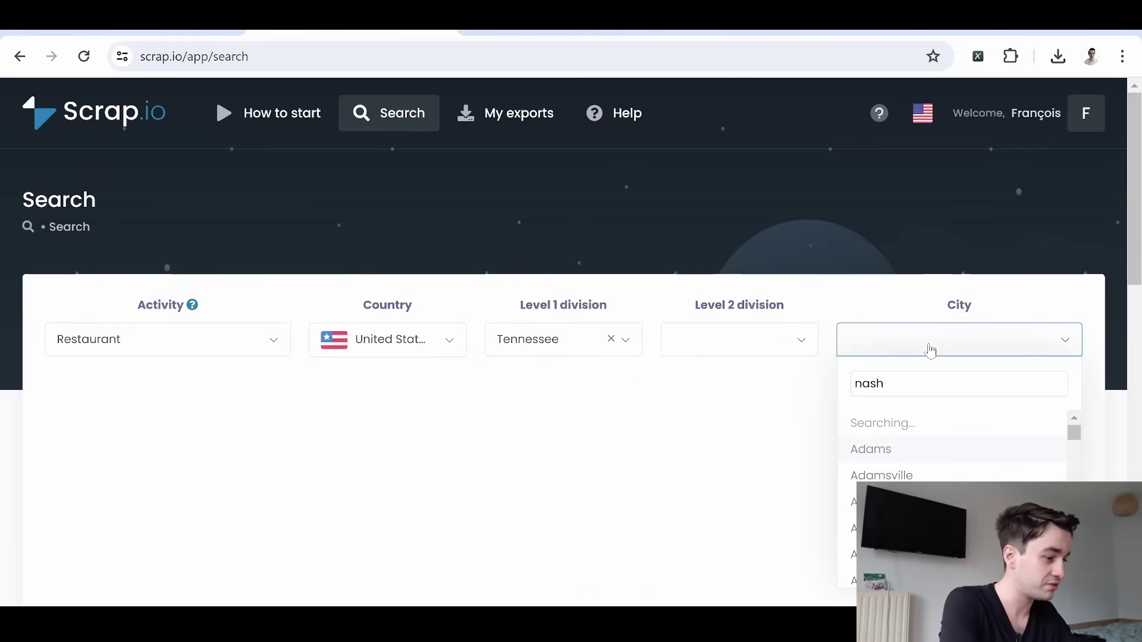
pyautogui.click(922, 423)
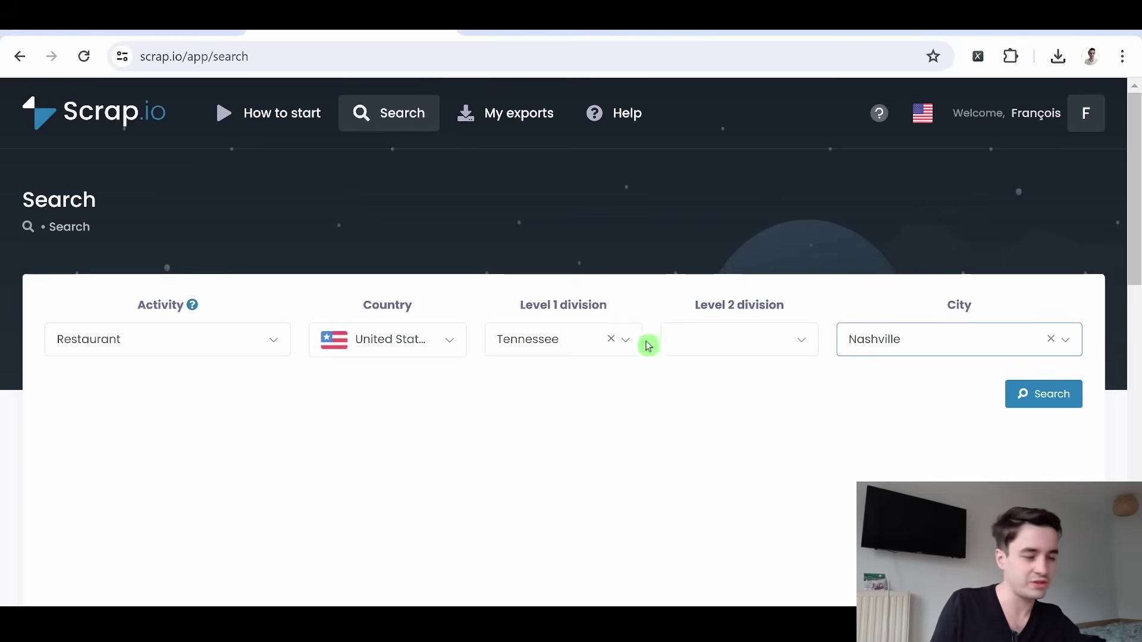
pyautogui.click(750, 369)
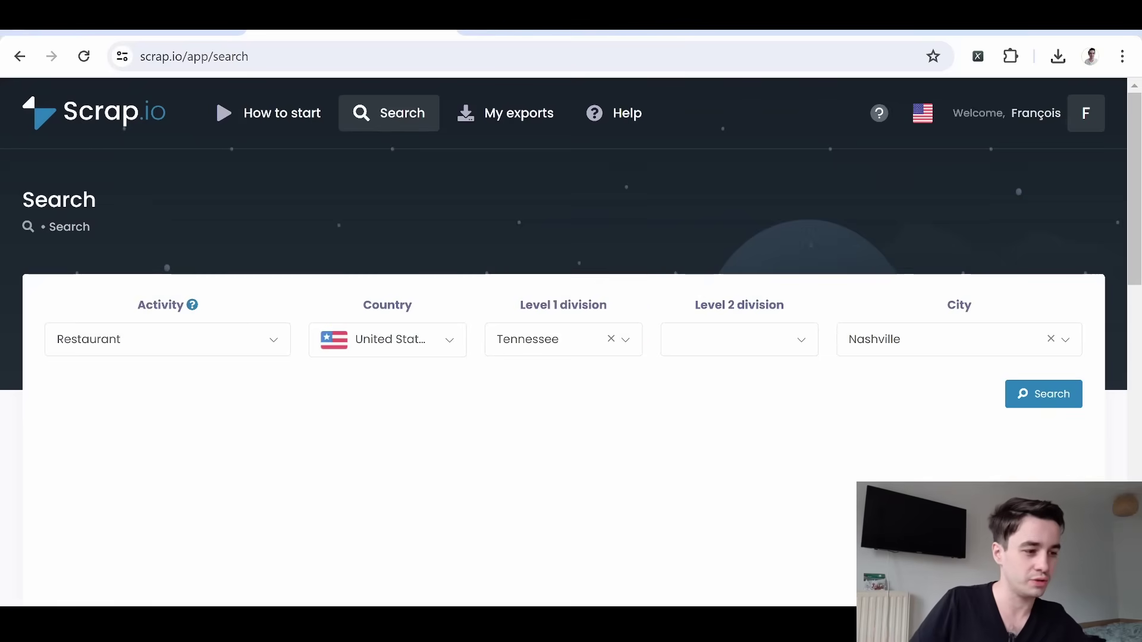
pyautogui.click(445, 347)
# Keep United States as country, pick Nashville as city, and search restaurants (about 1,583 results)
pyautogui.moveTo(458, 573); pyautogui.dragTo(464, 412)
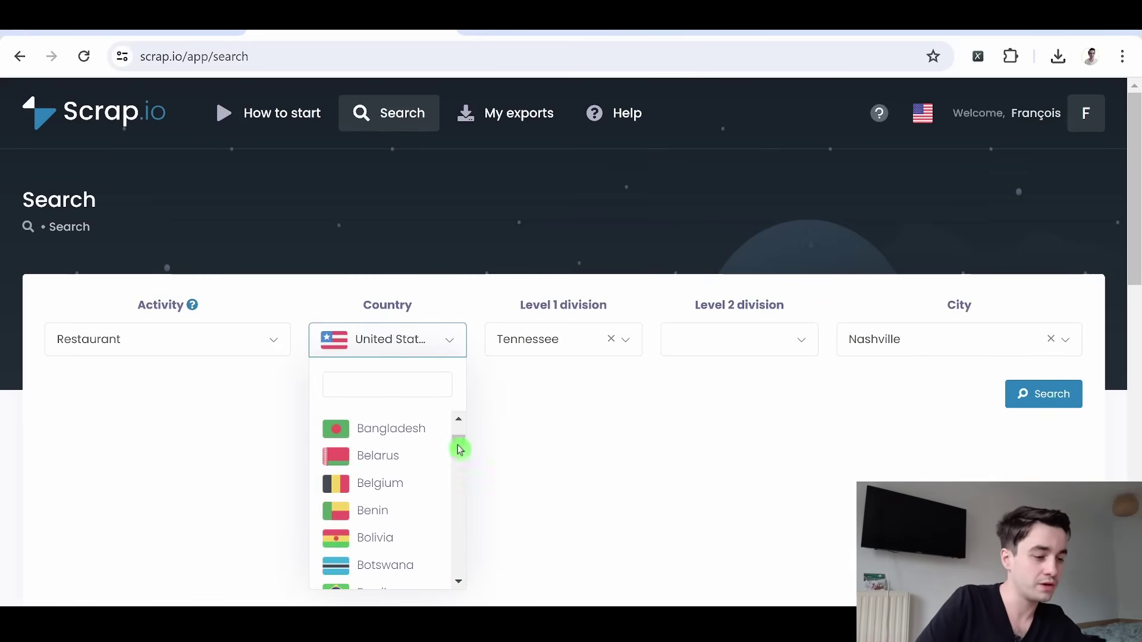
pyautogui.scroll(-12, 421, 495)
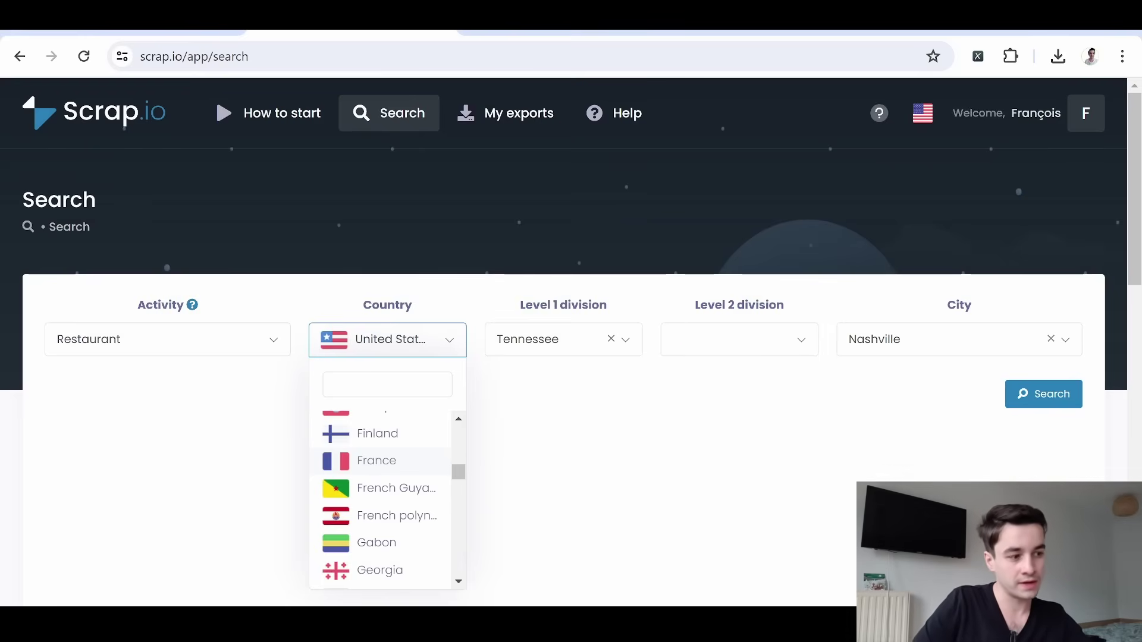
pyautogui.click(493, 270)
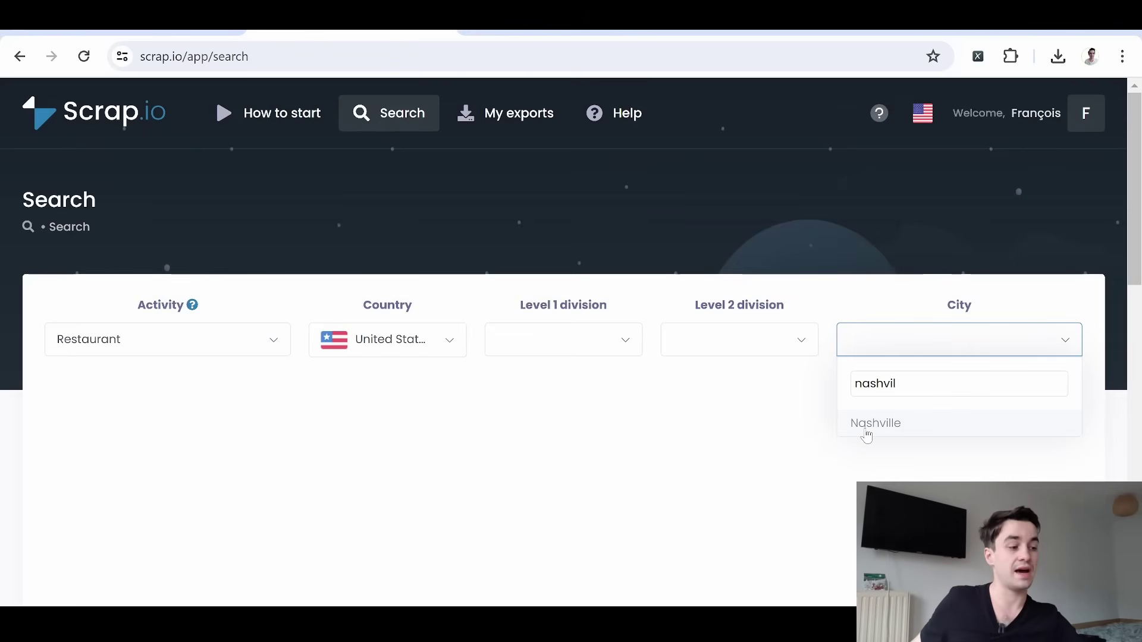
pyautogui.click(867, 435)
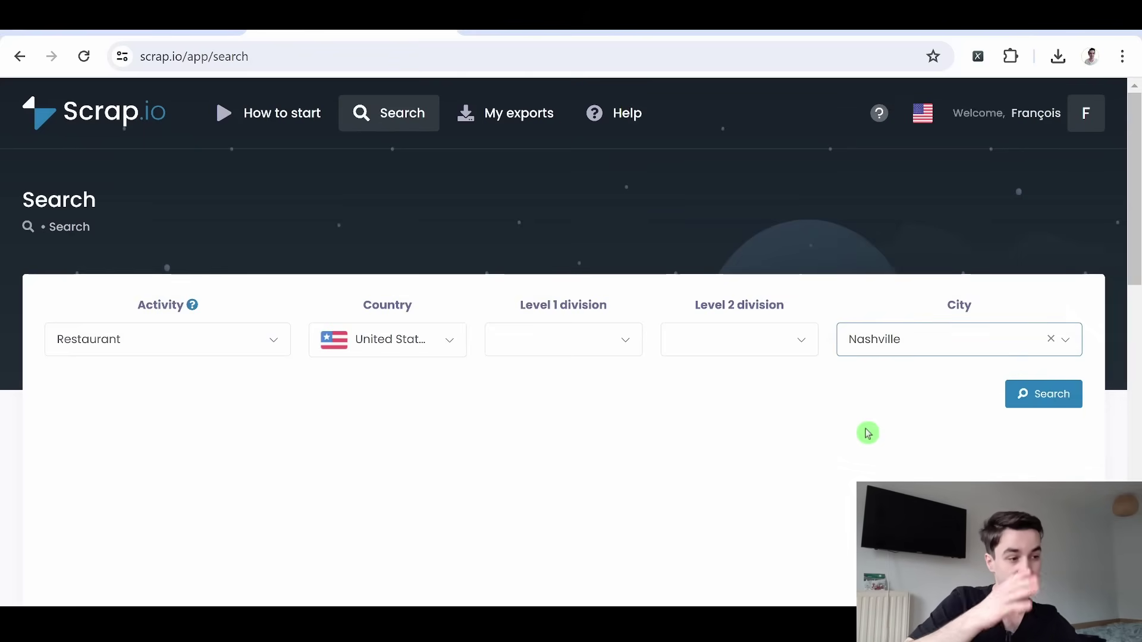
pyautogui.click(1030, 394)
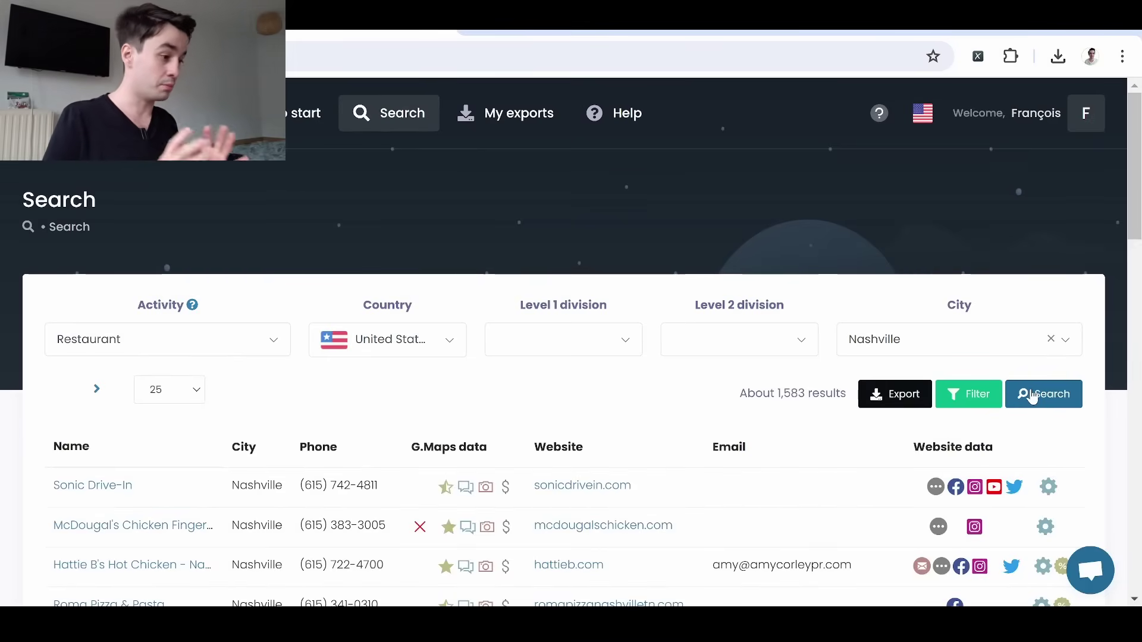
# Filter results to Email: Present (about 464 restaurants), export them and open My exports
pyautogui.click(968, 393)
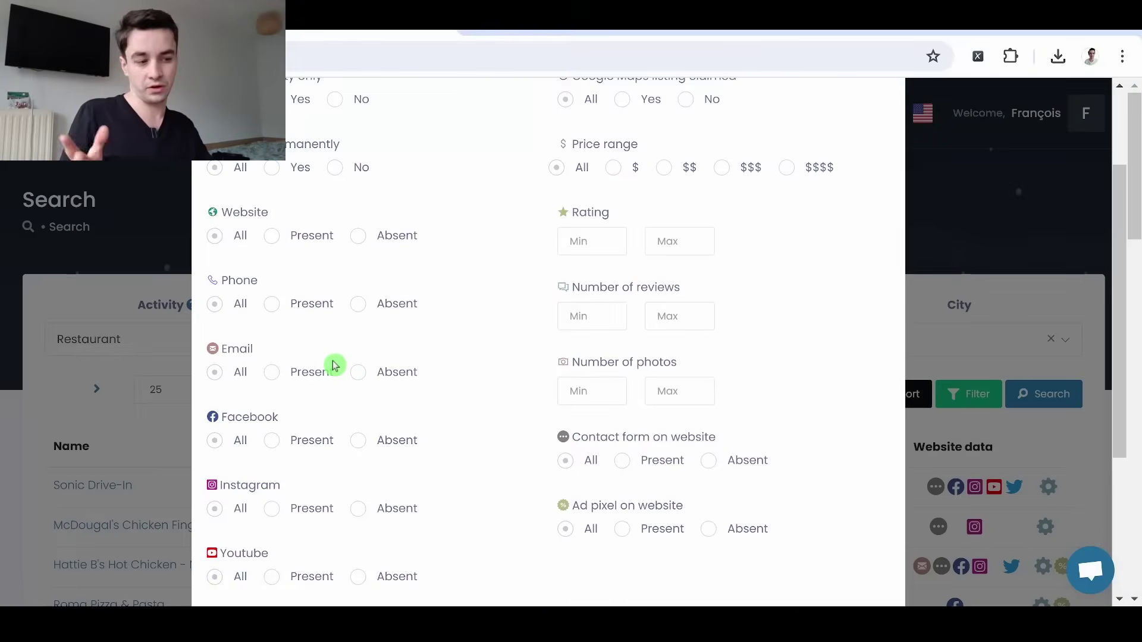
pyautogui.click(274, 373)
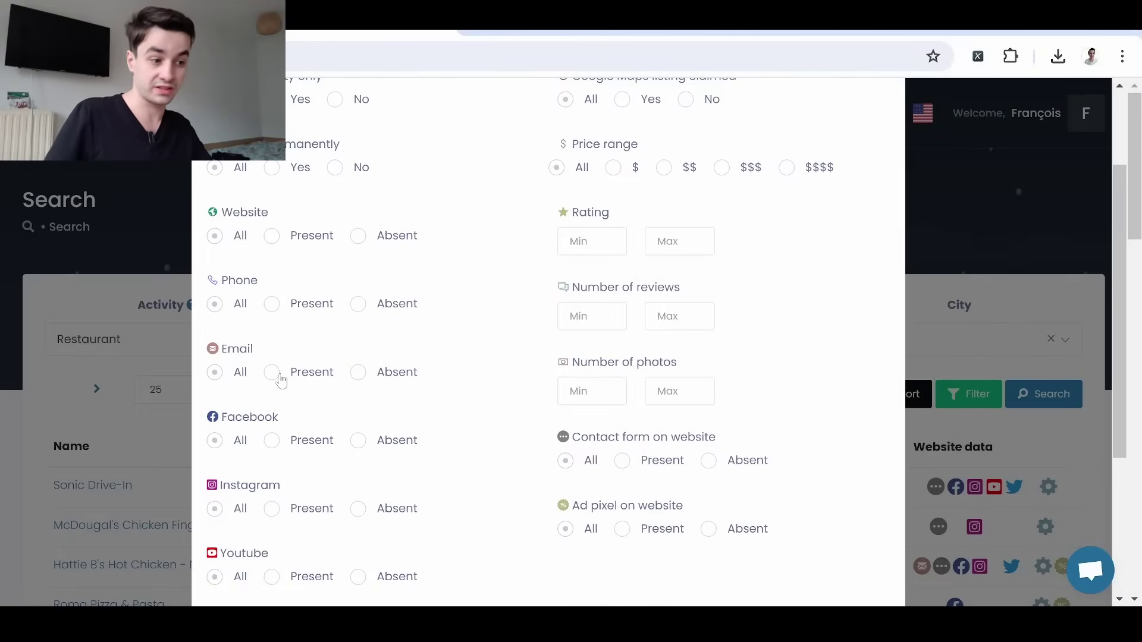
pyautogui.scroll(-2, 400, 394)
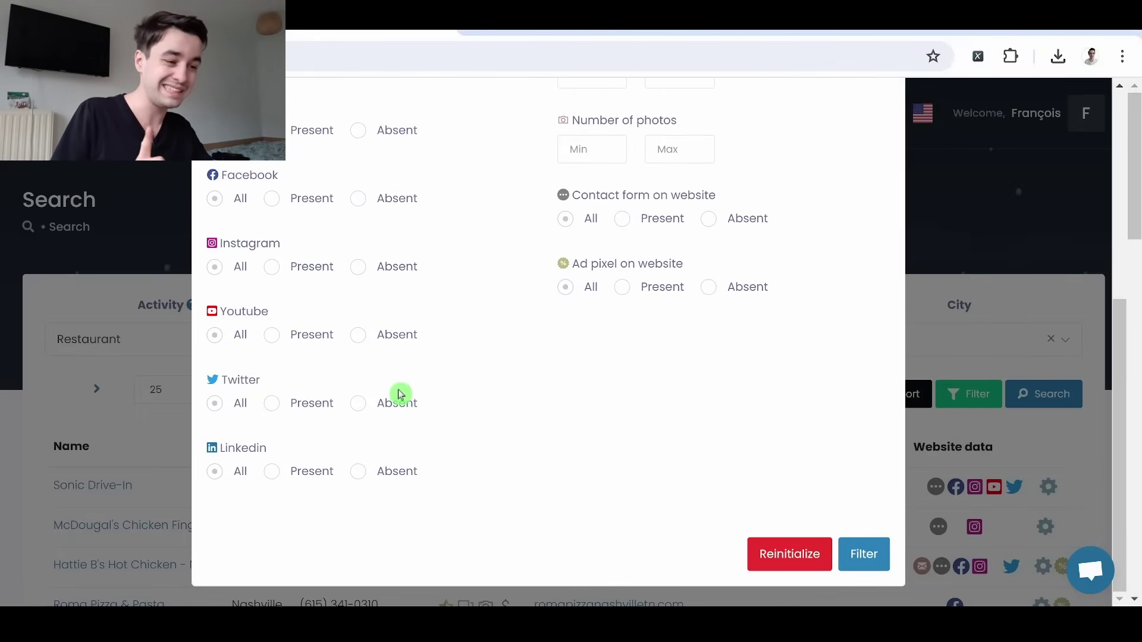
pyautogui.click(847, 562)
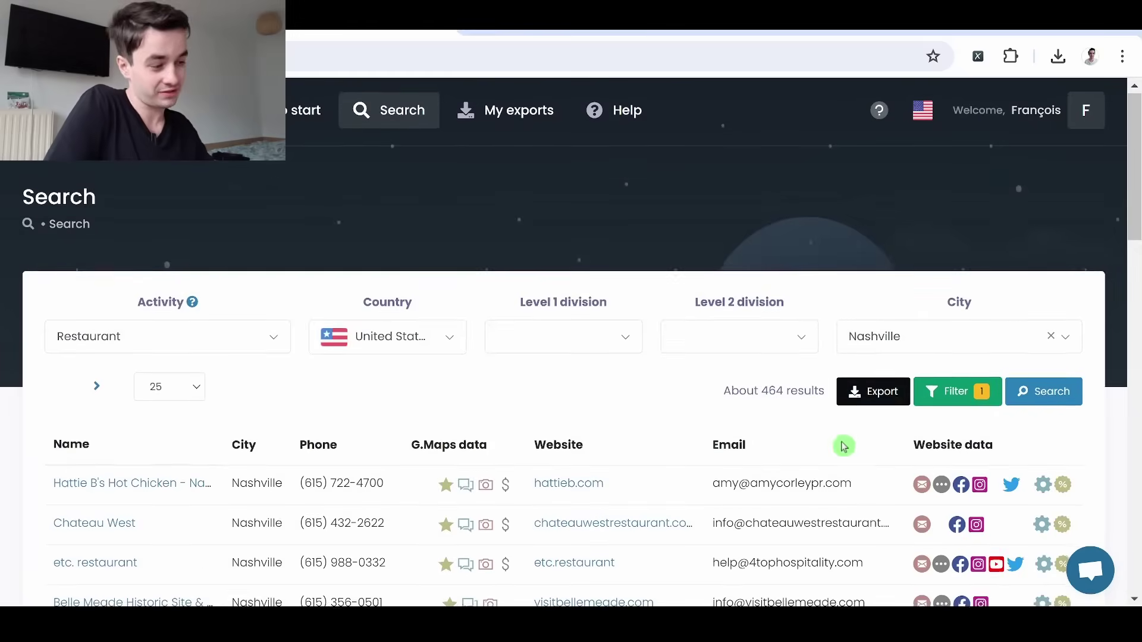
pyautogui.click(876, 408)
pyautogui.click(493, 128)
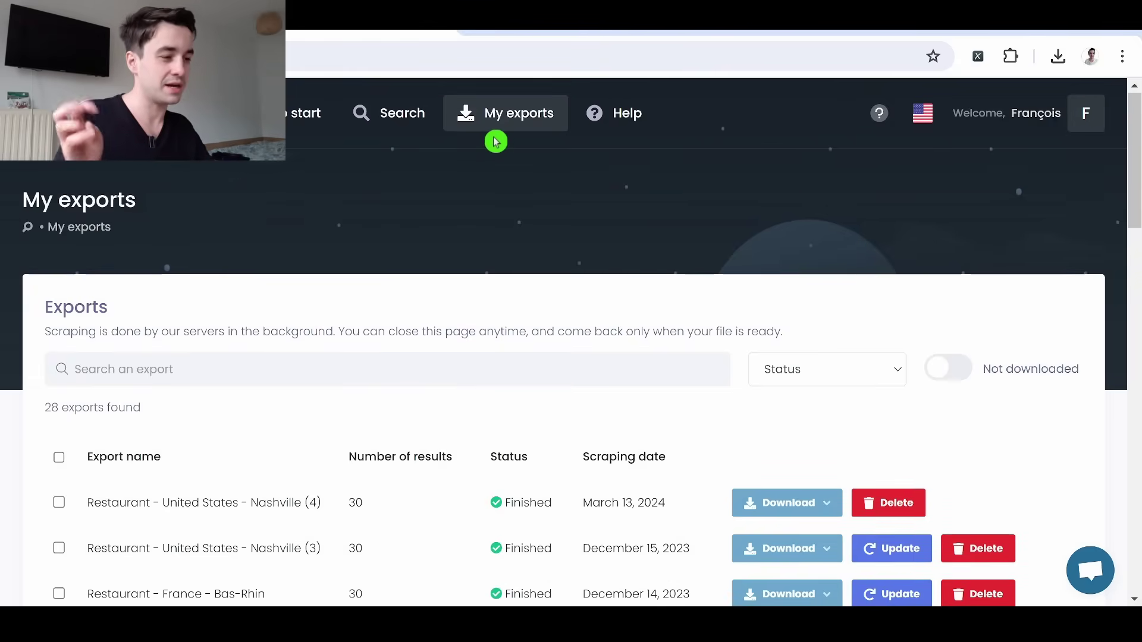
# Download the first export row as an Excel .xlsx file and browse its columns
pyautogui.scroll(-3, 604, 318)
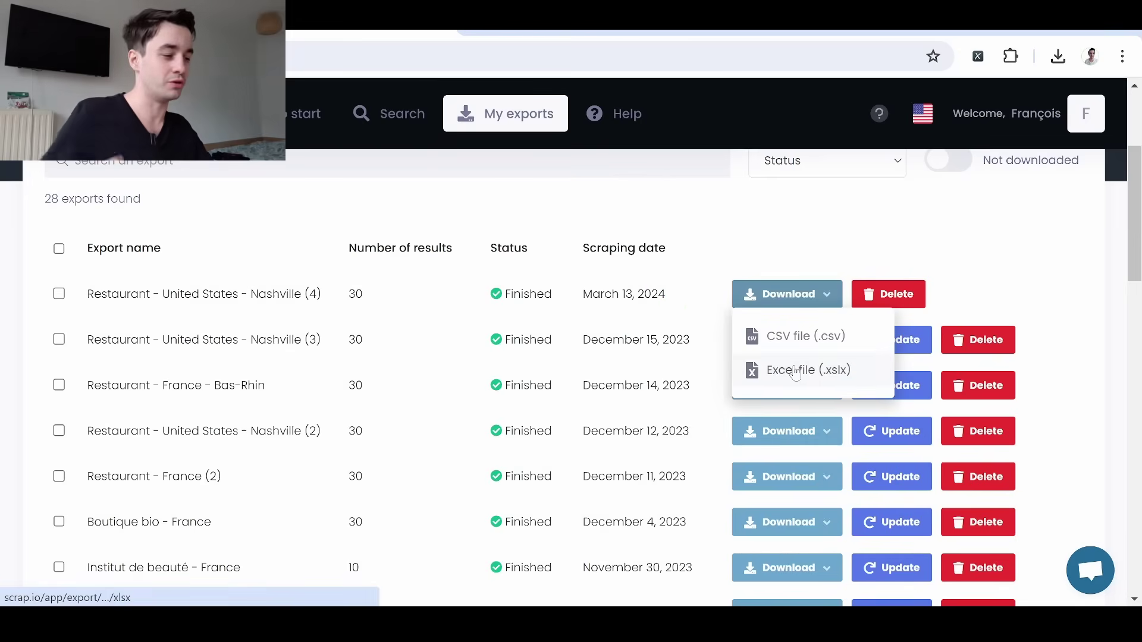
pyautogui.click(795, 371)
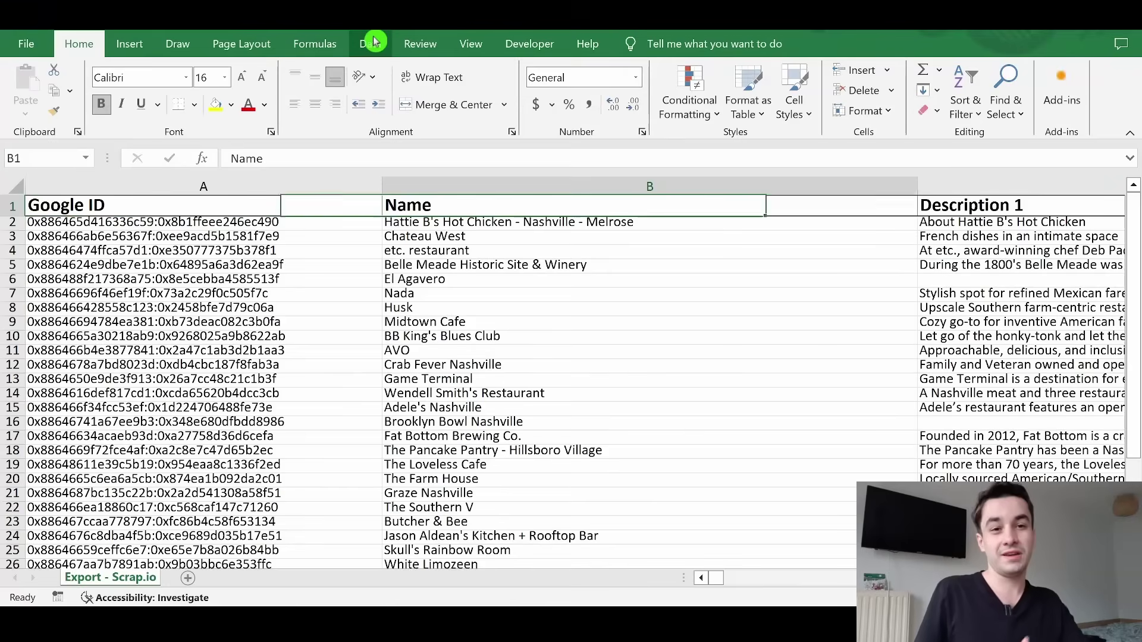
pyautogui.press('Right')
pyautogui.press('Right')
pyautogui.press('Right')
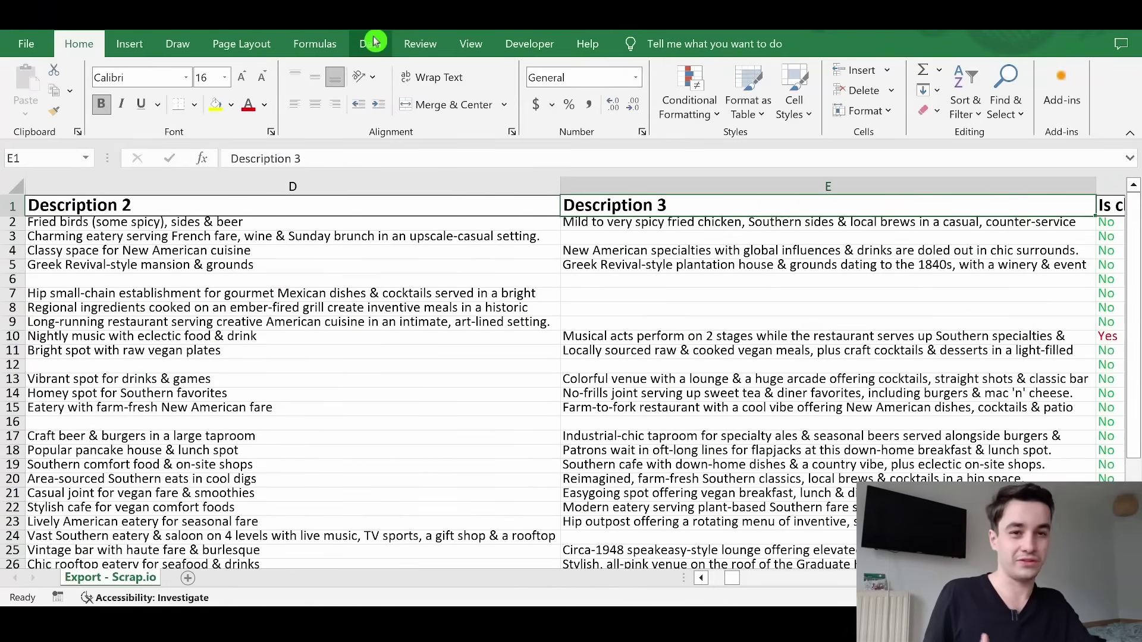
pyautogui.press('Right')
pyautogui.press('Right')
pyautogui.press('Right')
pyautogui.press('Right')
pyautogui.press('Right')
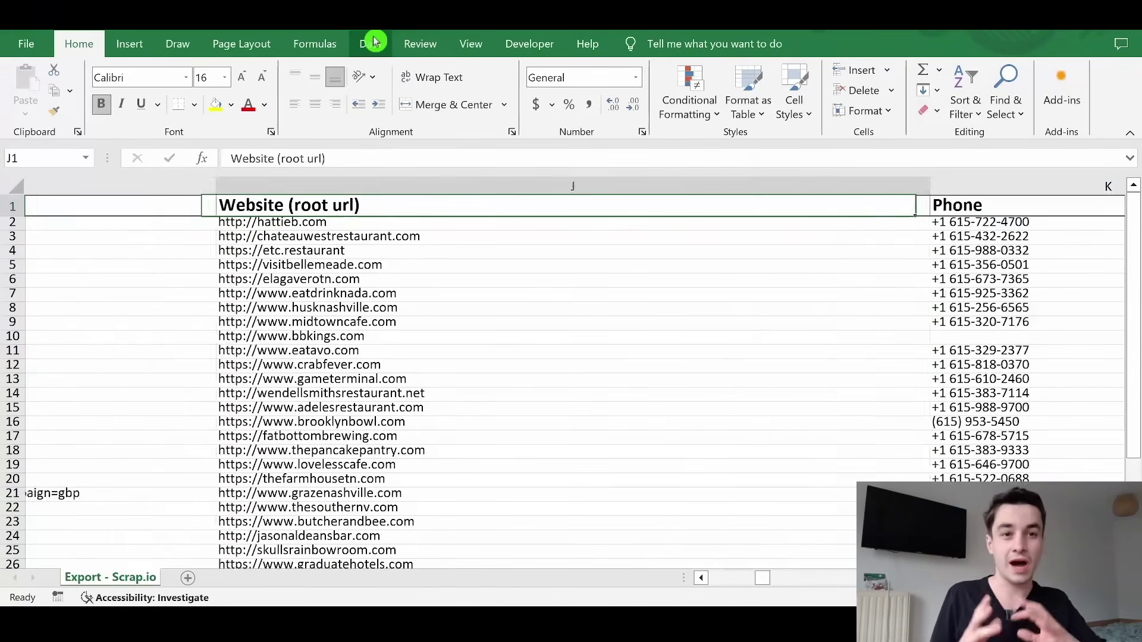
pyautogui.press('Right')
pyautogui.press('Right')
pyautogui.press('Right')
pyautogui.press('Right')
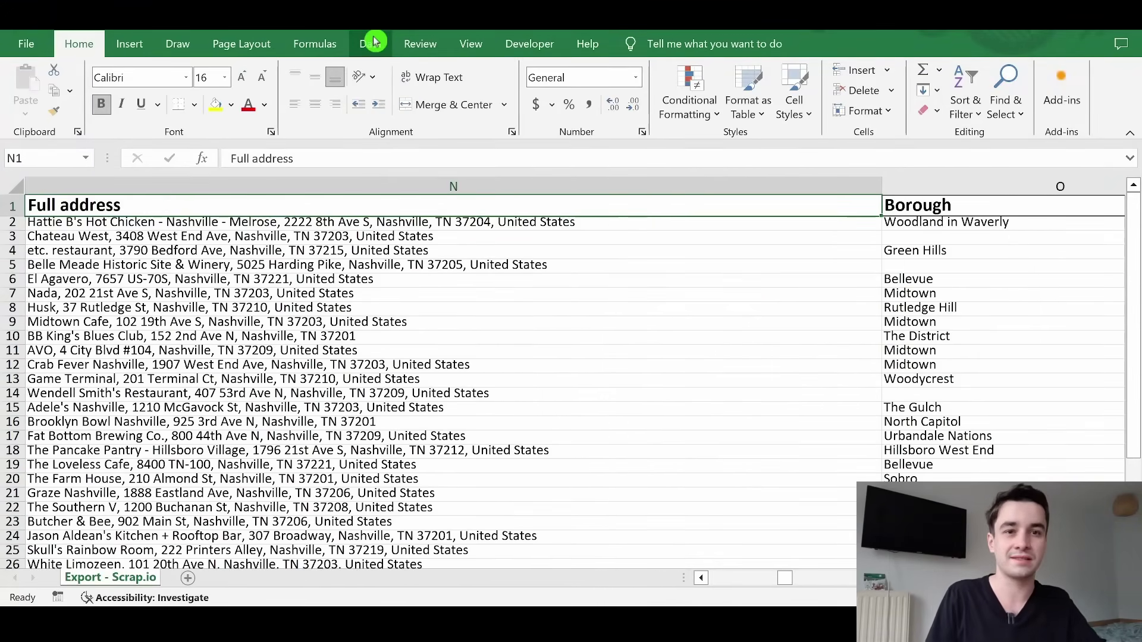
pyautogui.press('Right')
pyautogui.press('Right')
pyautogui.press('Right')
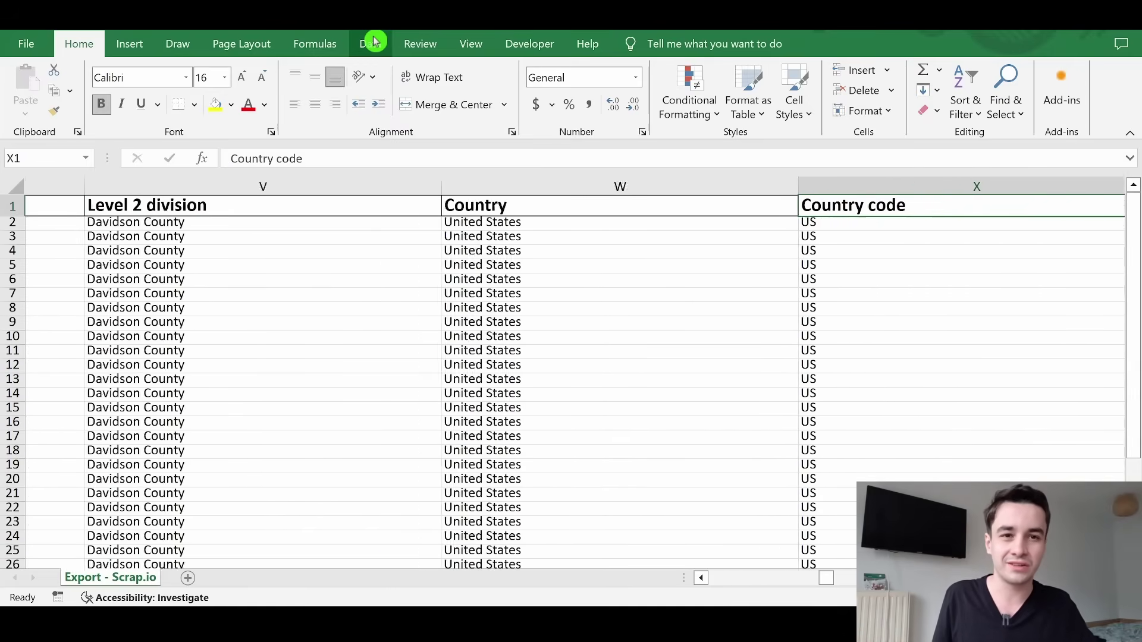
pyautogui.press('Right')
pyautogui.press('Right')
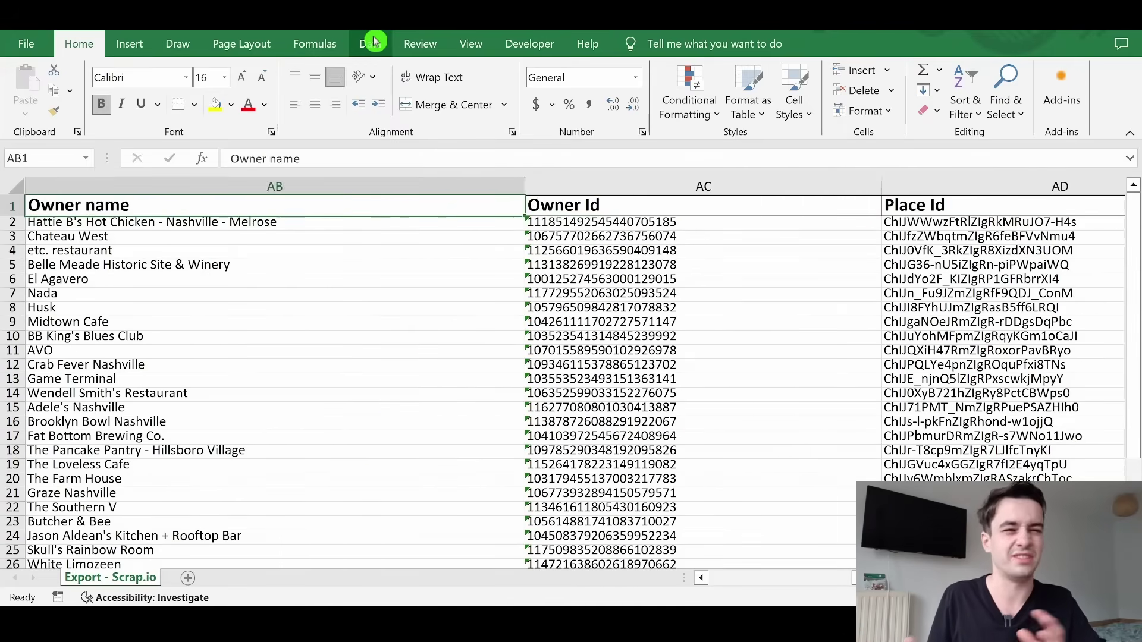
pyautogui.press('Right')
pyautogui.press('Right')
pyautogui.press('Right')
pyautogui.press('Right')
pyautogui.press('Right')
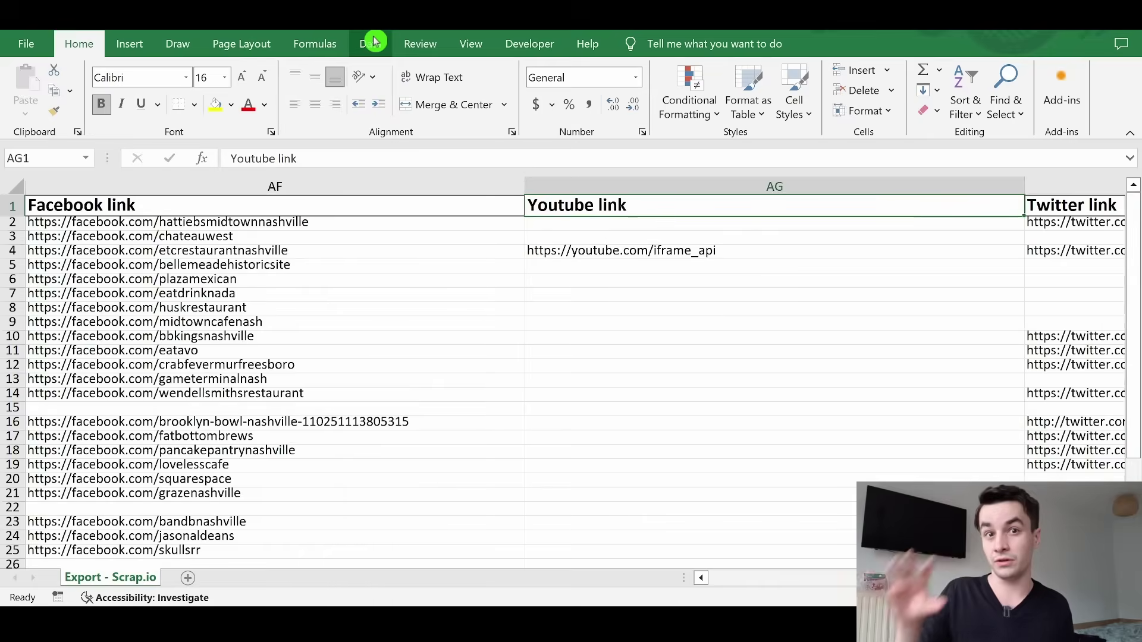
pyautogui.press('Right')
pyautogui.press('Right')
pyautogui.press('Right')
pyautogui.press('Right')
pyautogui.press('Right')
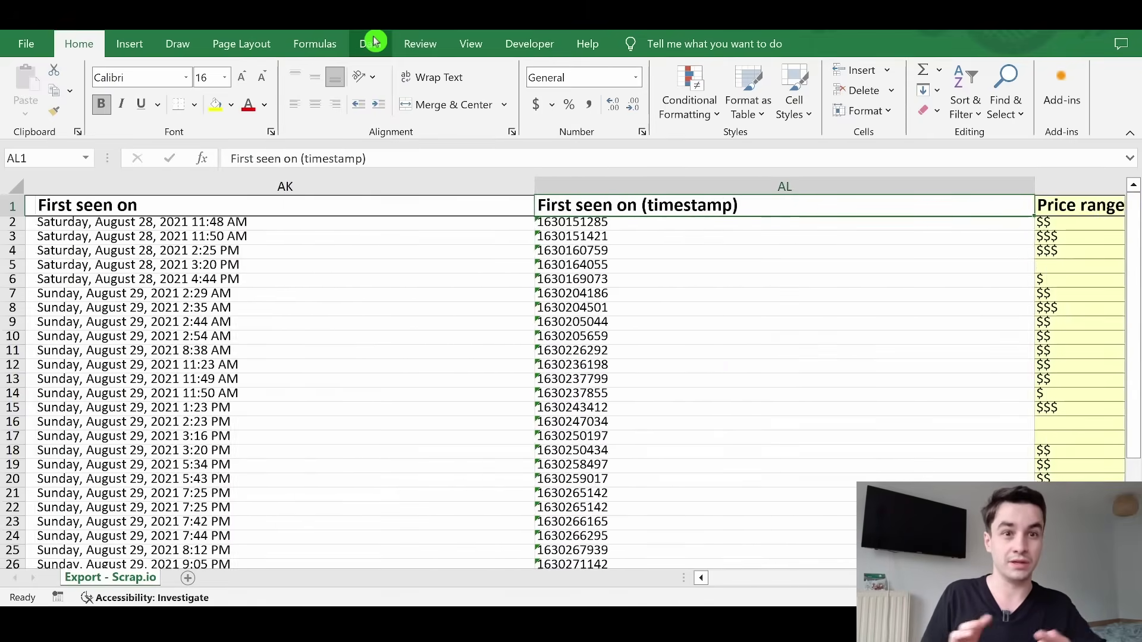
pyautogui.press('Right')
pyautogui.press('Right')
pyautogui.press('Right')
pyautogui.press('Right')
pyautogui.press('Right')
pyautogui.press('Right')
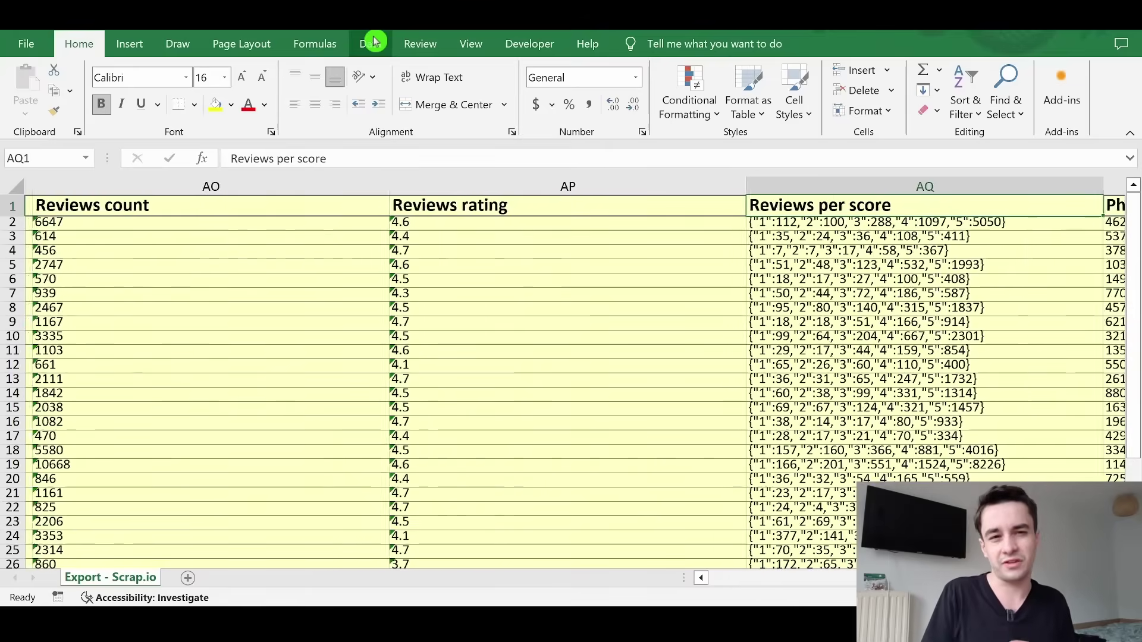
pyautogui.press('Right')
pyautogui.press('Right')
pyautogui.press('Right')
pyautogui.press('Right')
pyautogui.press('Right')
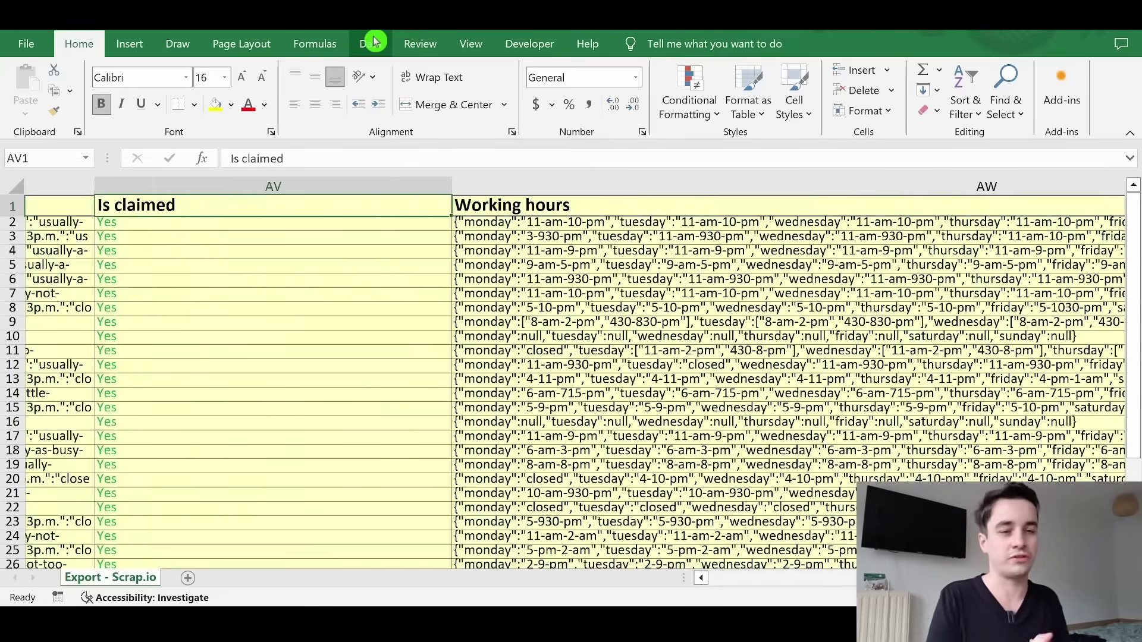
pyautogui.press('Right')
pyautogui.press('Right')
pyautogui.press('Right')
pyautogui.press('Right')
pyautogui.press('Right')
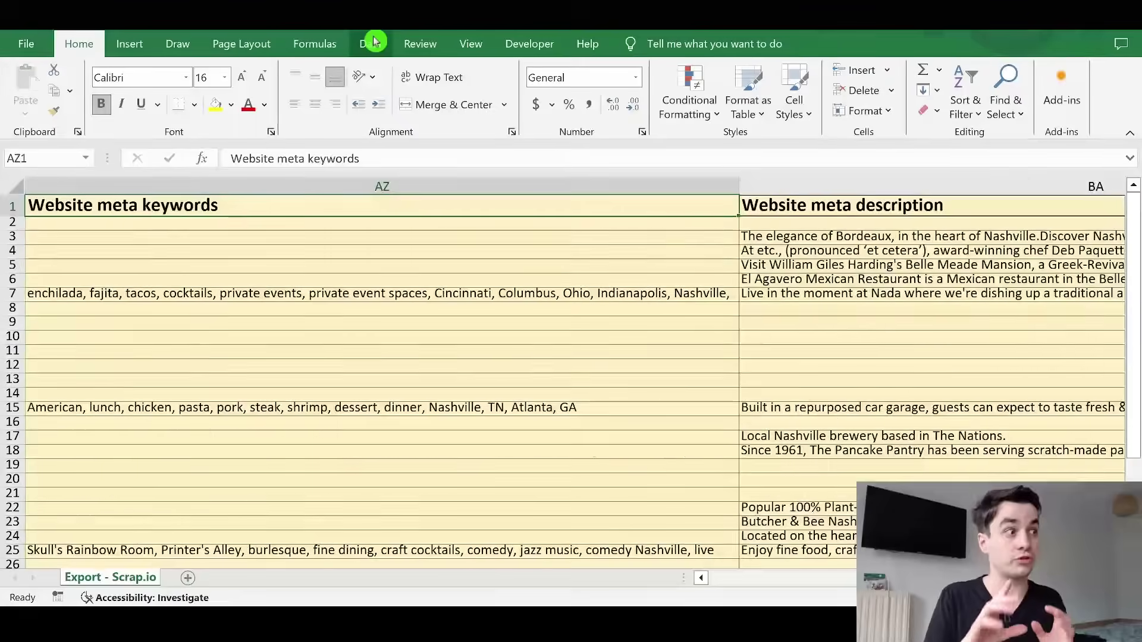
pyautogui.press('Right')
pyautogui.press('Right')
pyautogui.press('Right')
pyautogui.press('Right')
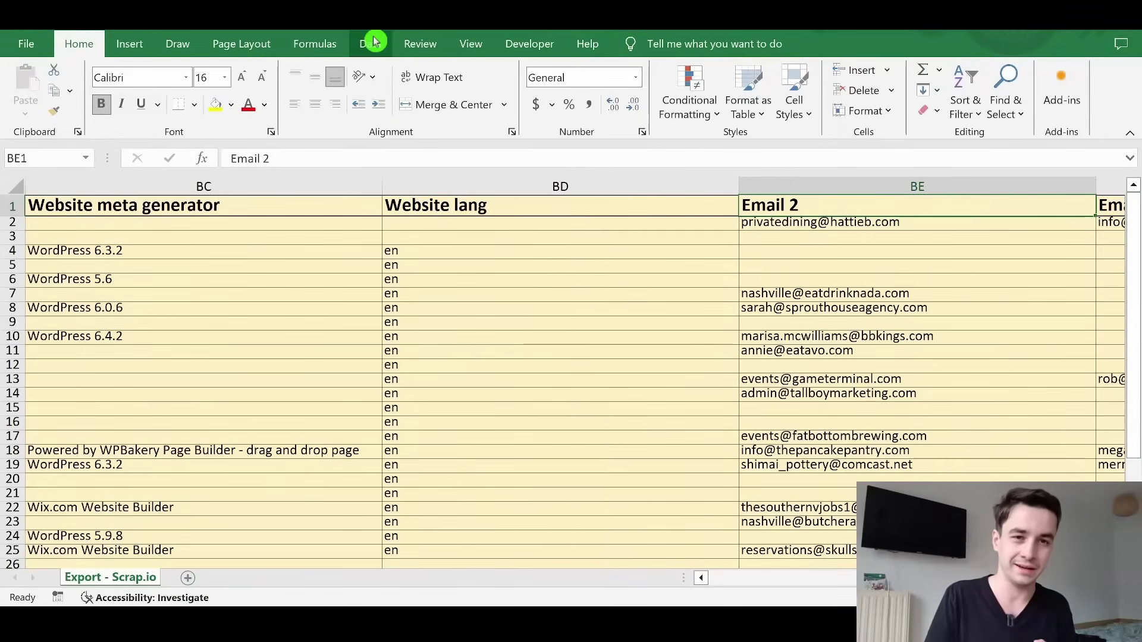
pyautogui.press('Right')
pyautogui.press('Right')
pyautogui.press('Right')
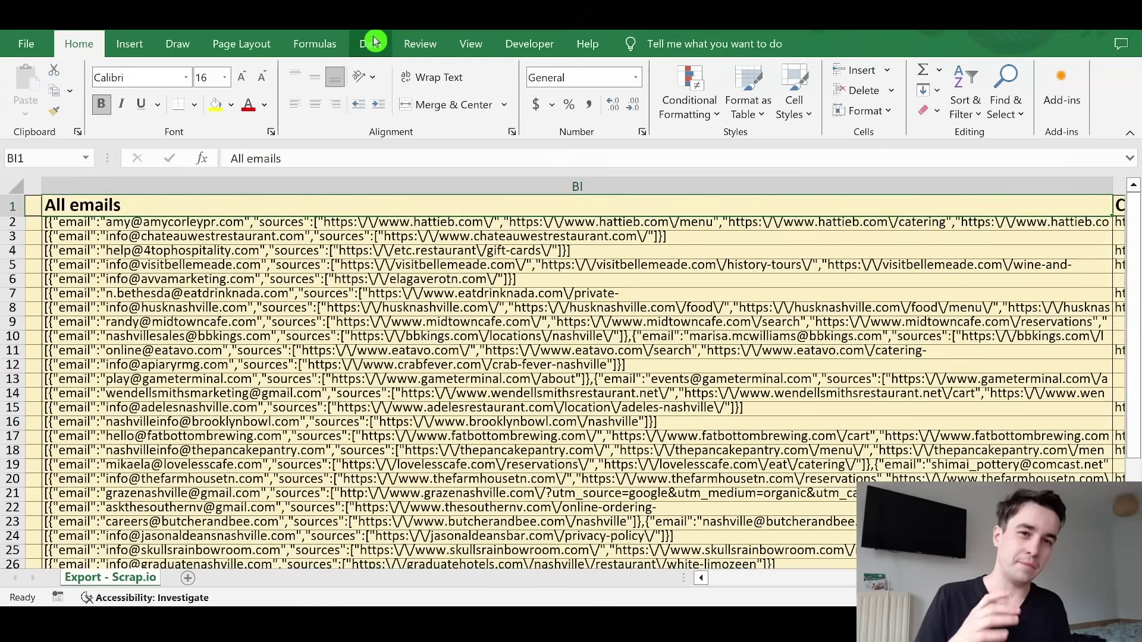
pyautogui.press('Right')
pyautogui.press('Right')
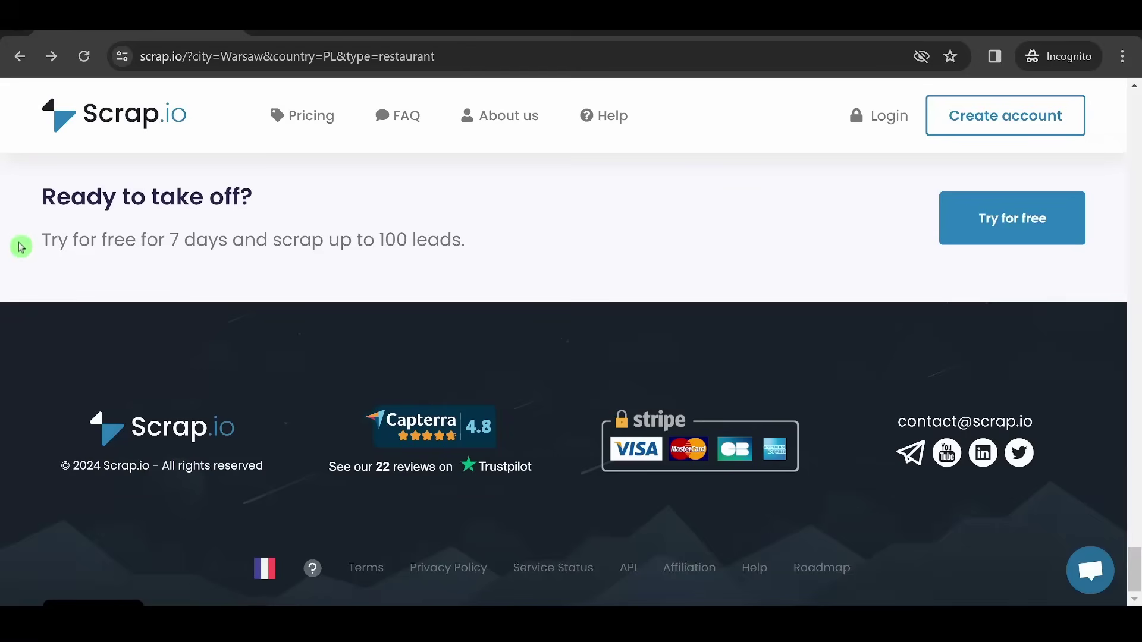
pyautogui.moveTo(42, 240); pyautogui.dragTo(312, 240)
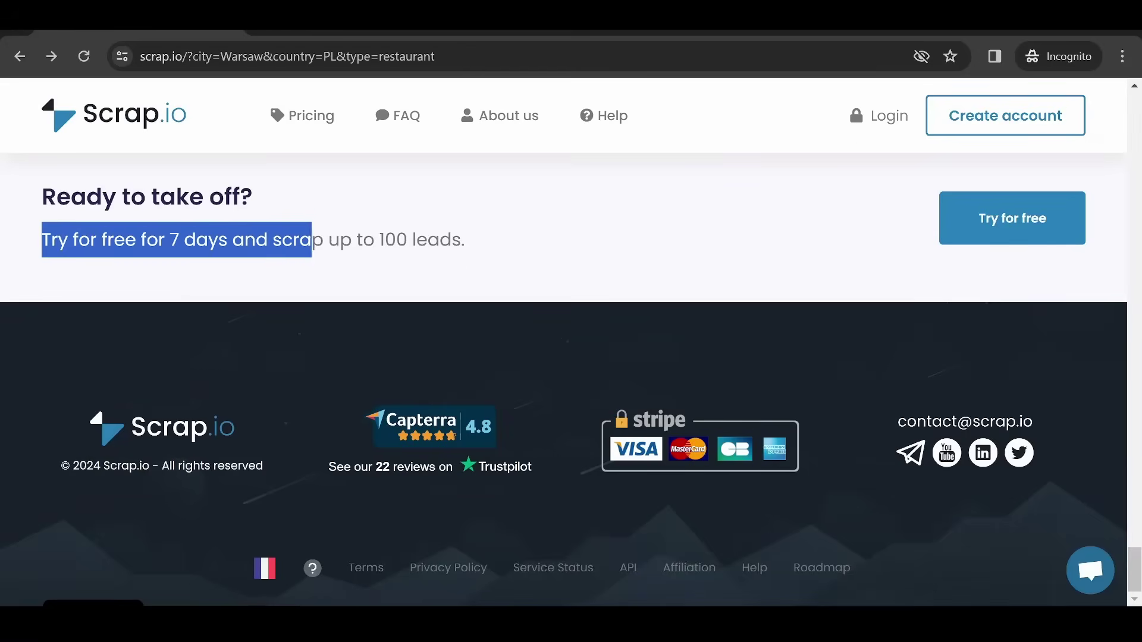
# Clear the text selection and open Scrap.io's support chat from the bottom-right chat bubble
pyautogui.click(512, 250)
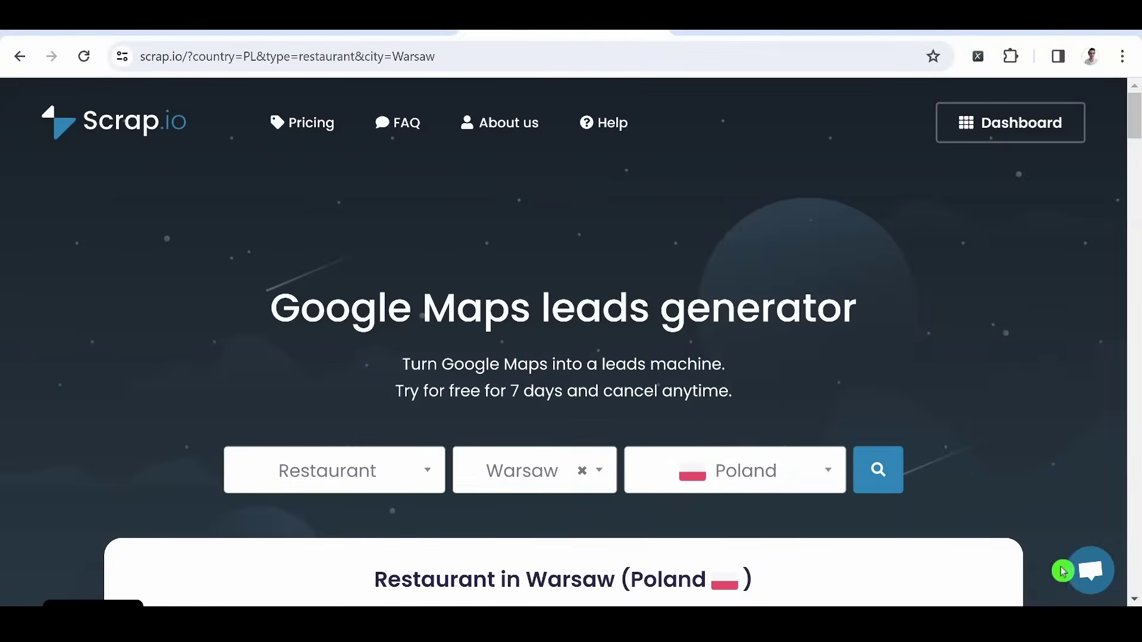
pyautogui.click(1090, 590)
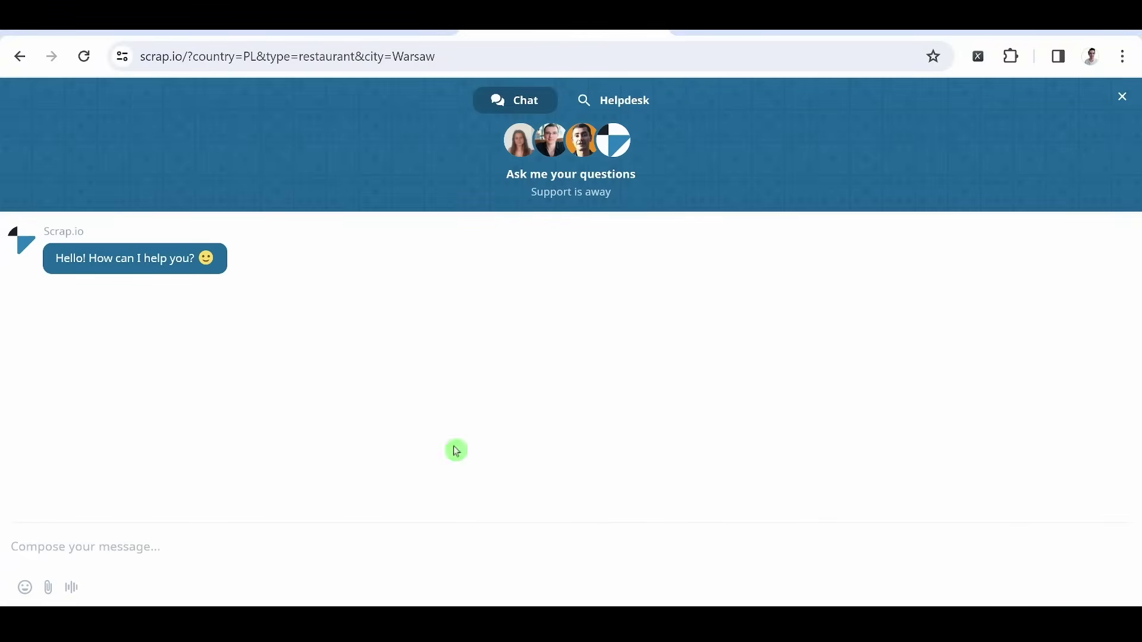